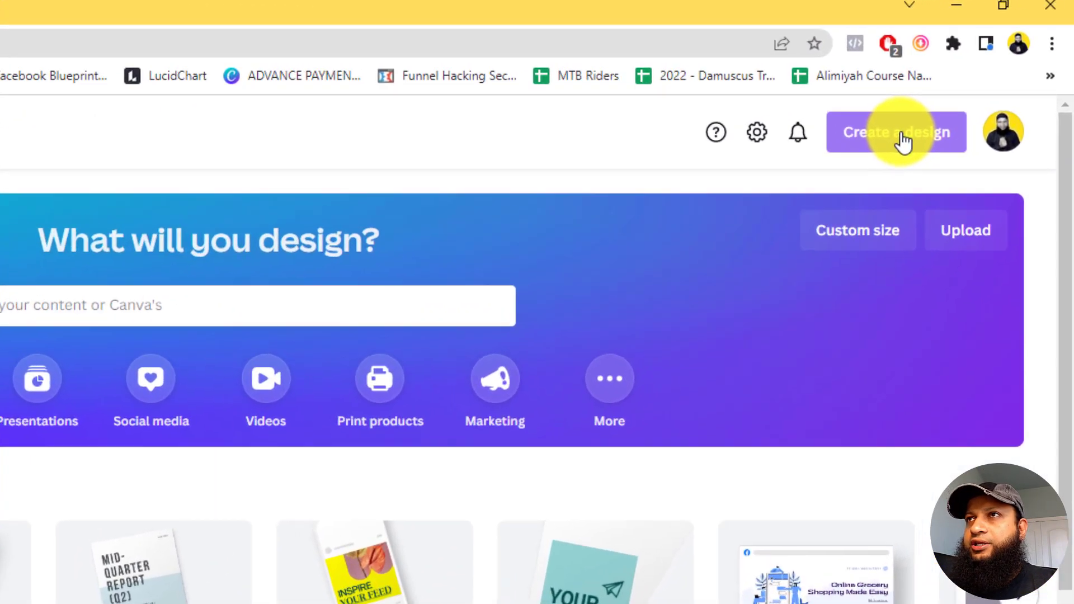
Search the design types for "thumb" and create a new YouTube Thumbnail design.
left_click(978, 73)
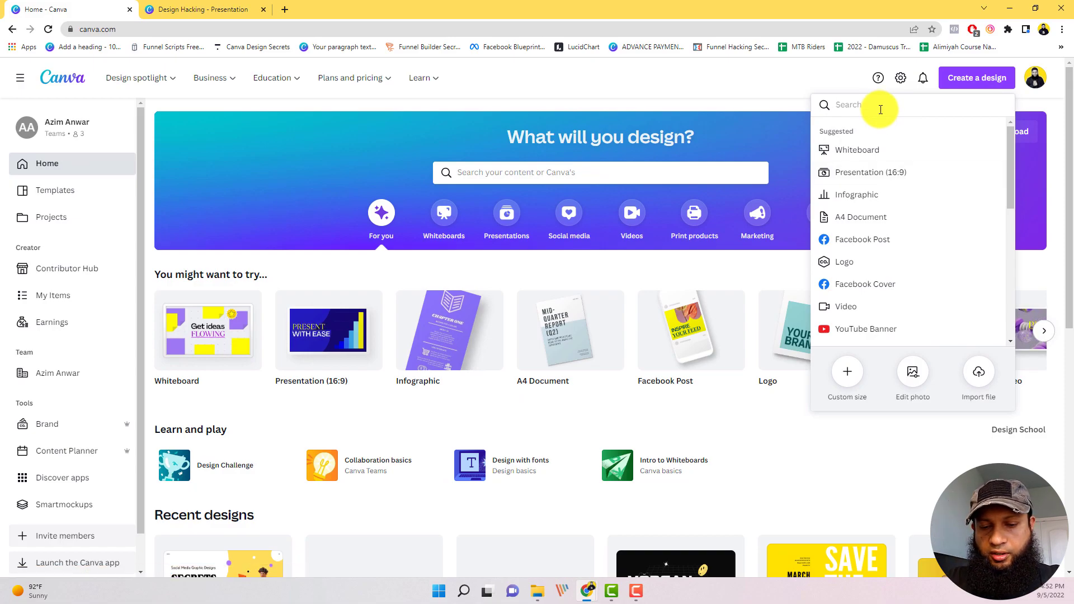
left_click(880, 109)
type("thumb")
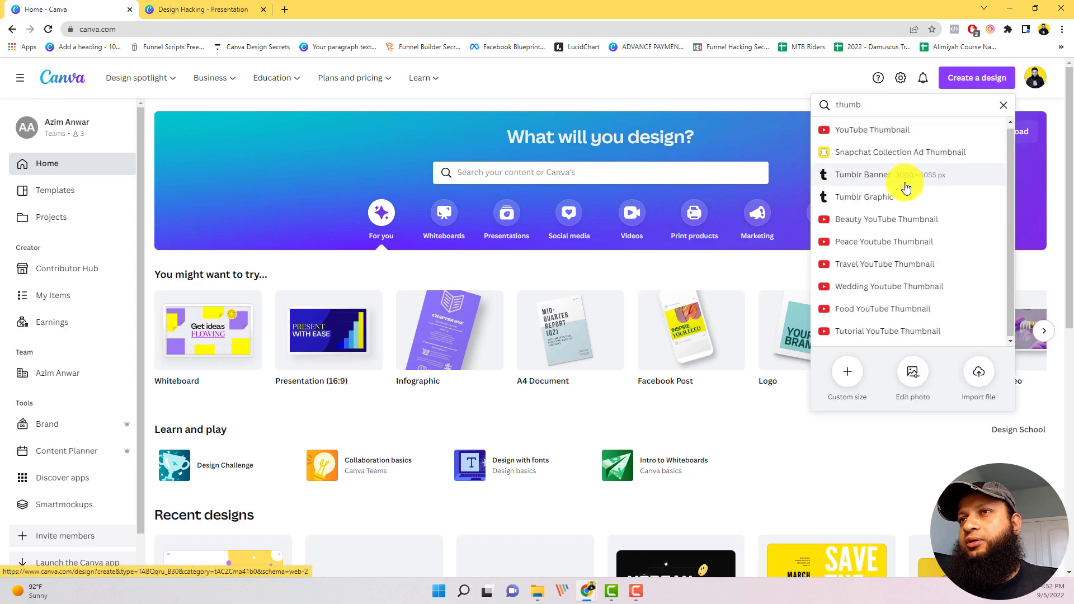
left_click(887, 134)
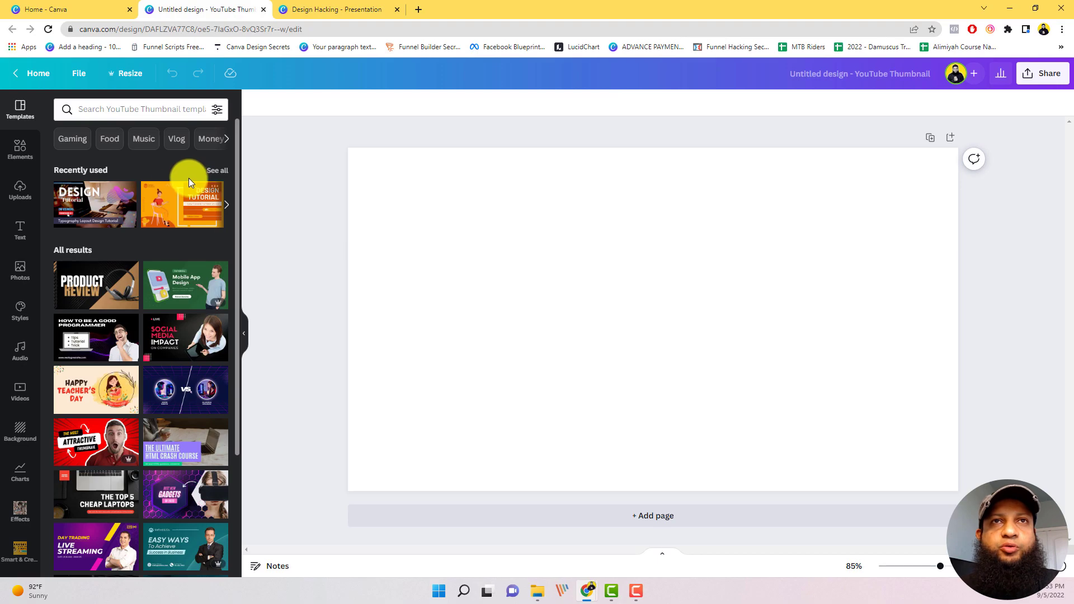
Apply the "Running Tips for Beginner" template to the blank thumbnail and select its background image.
scroll(153, 355, "down", 3)
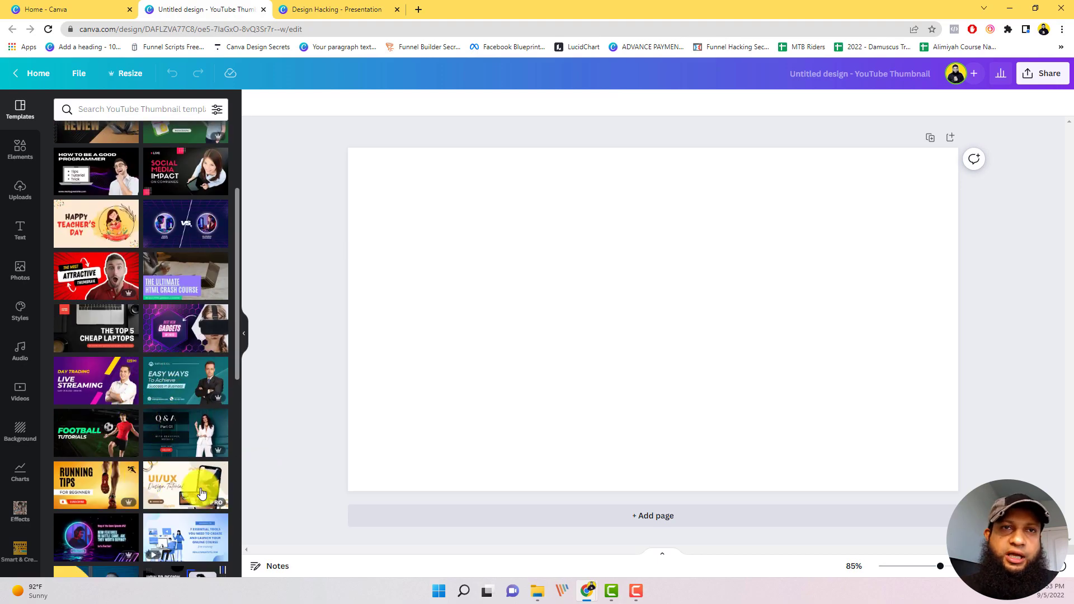
left_click(105, 485)
left_click(808, 334)
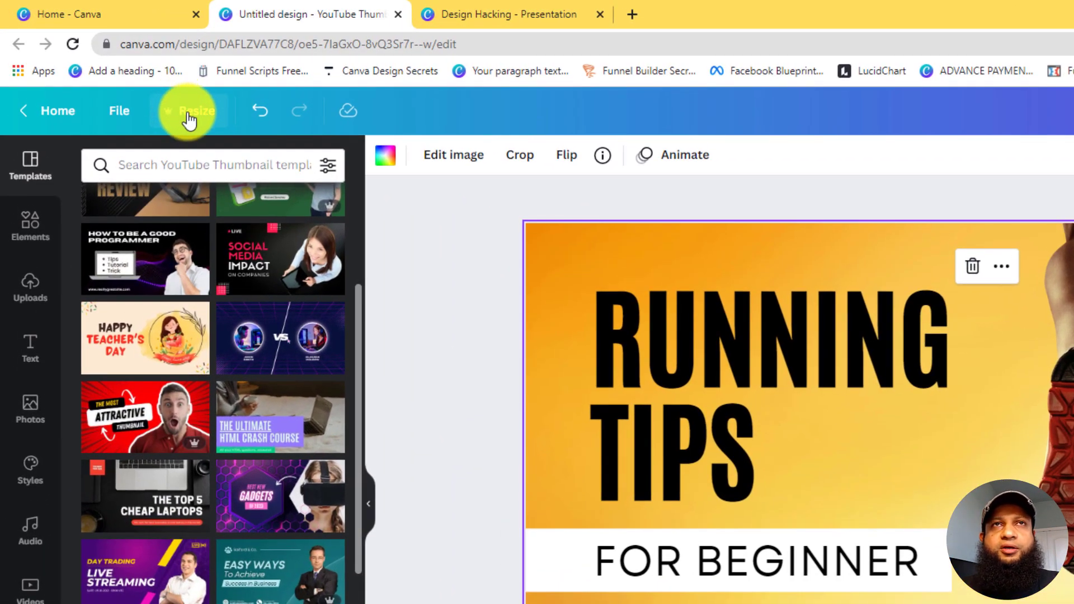
Make a resized copy of the thumbnail in the Facebook Post format, keeping the original, and open the copy.
left_click(189, 115)
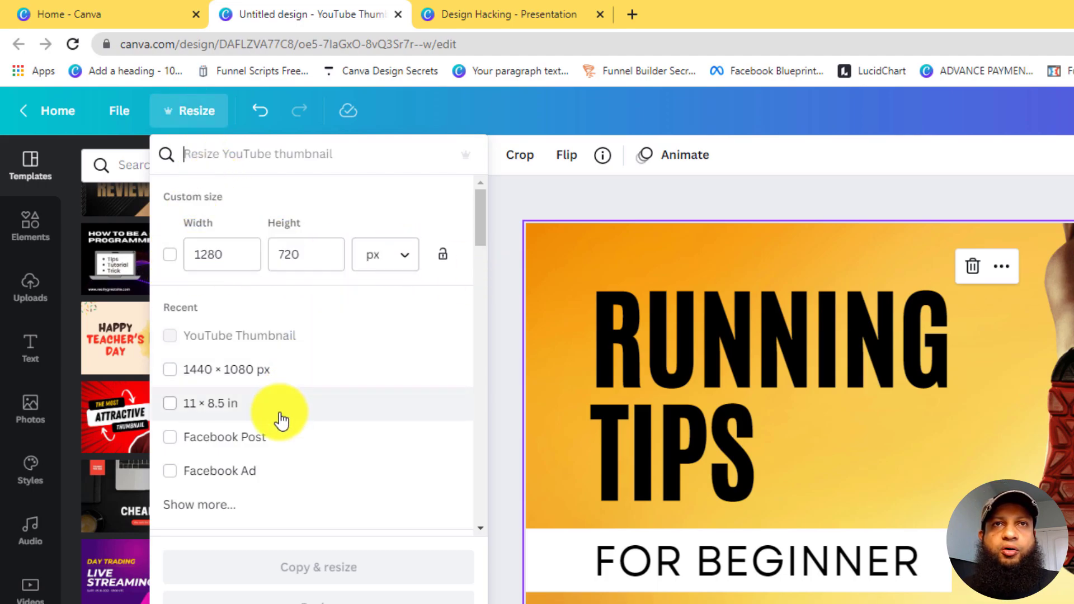
scroll(249, 462, "down", 2)
scroll(302, 436, "down", 4)
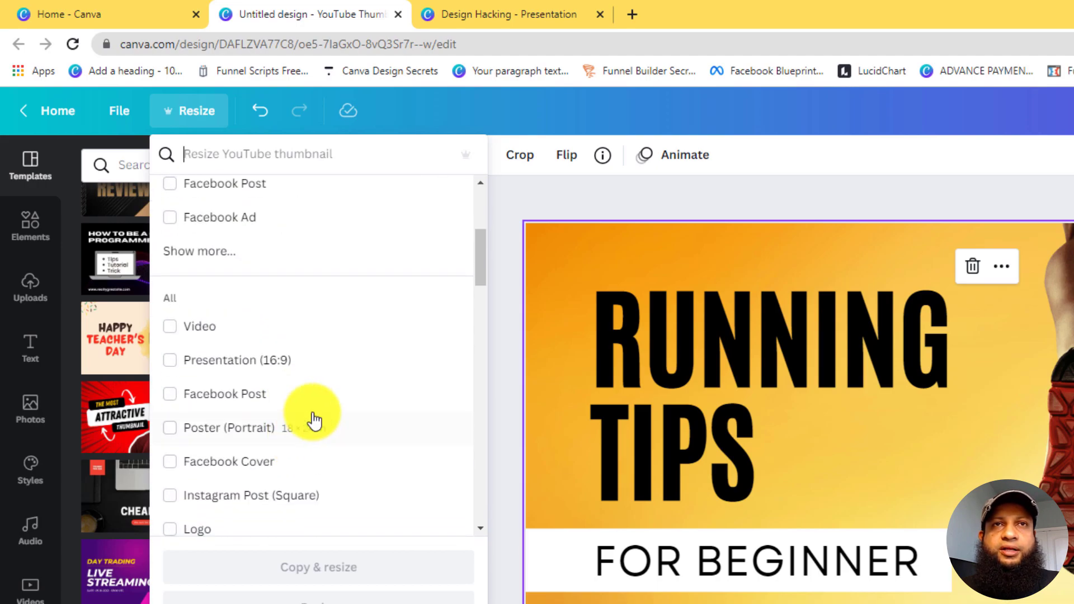
scroll(308, 421, "up", 2)
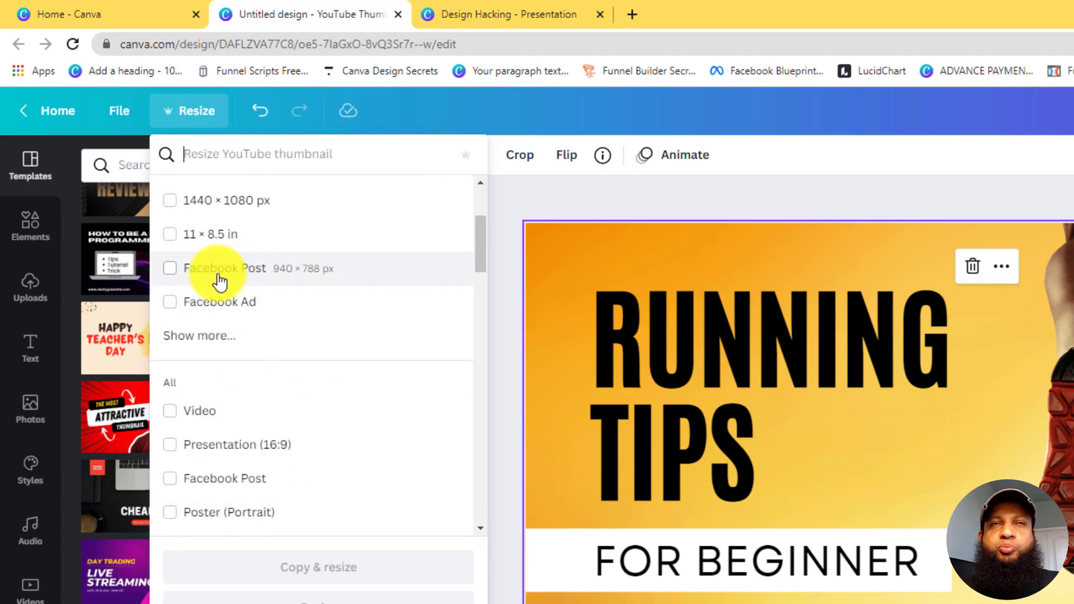
left_click(267, 153)
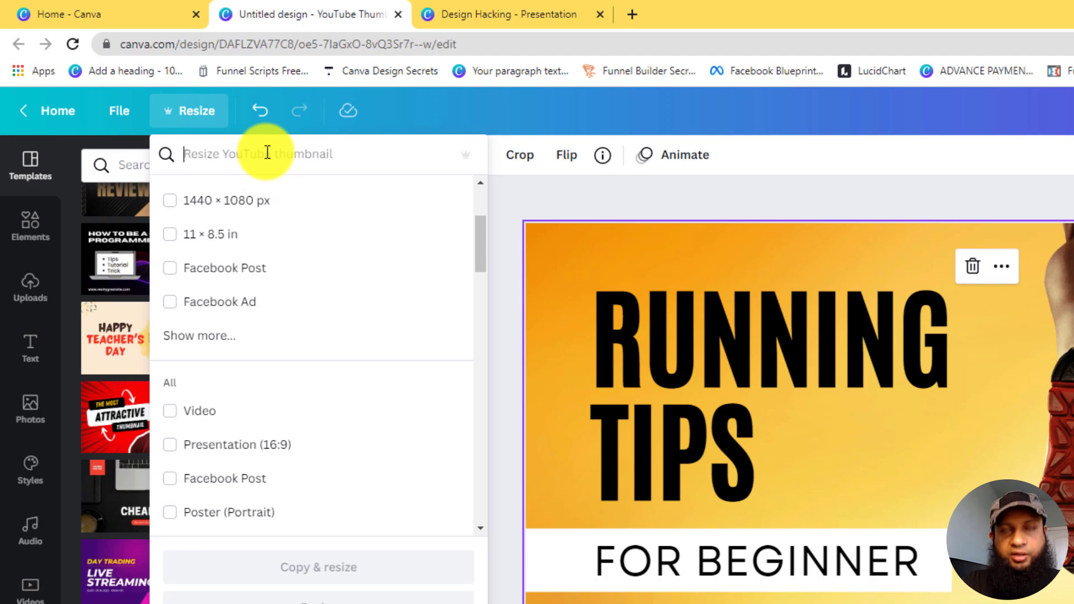
type("face")
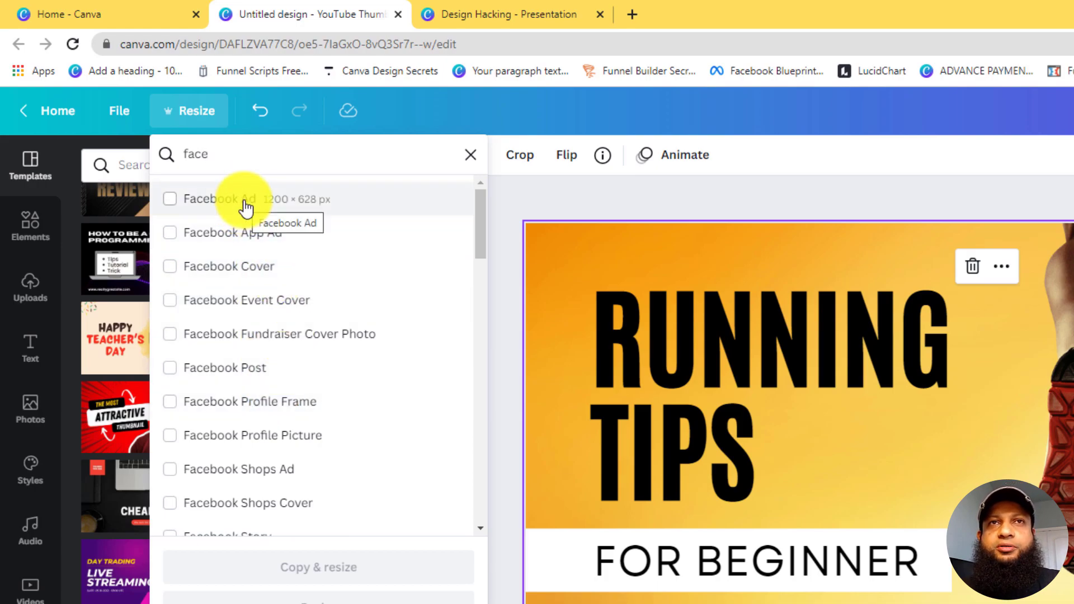
left_click(241, 374)
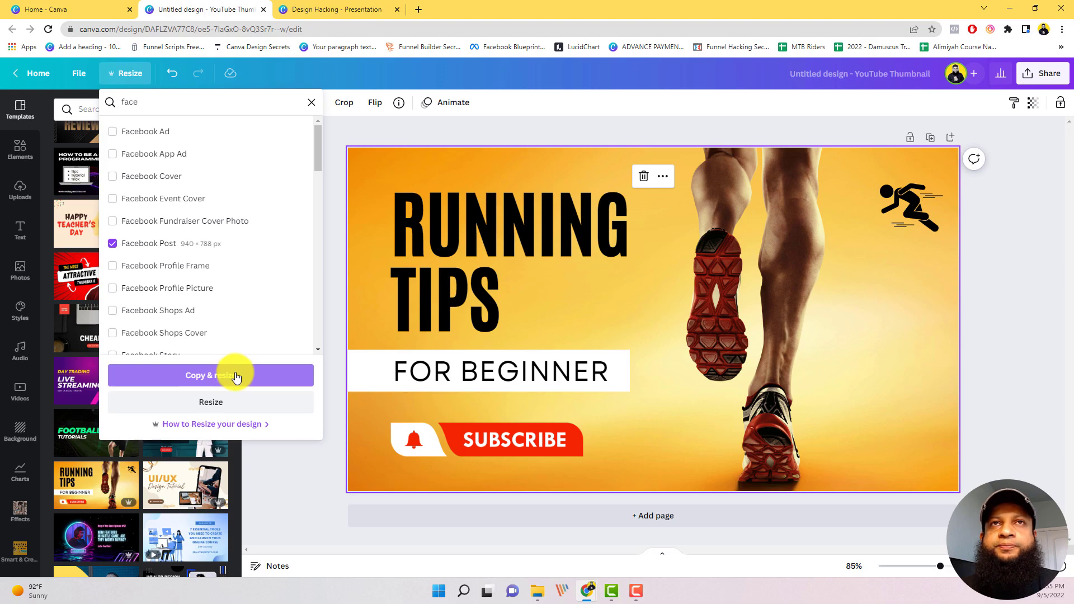
left_click(236, 377)
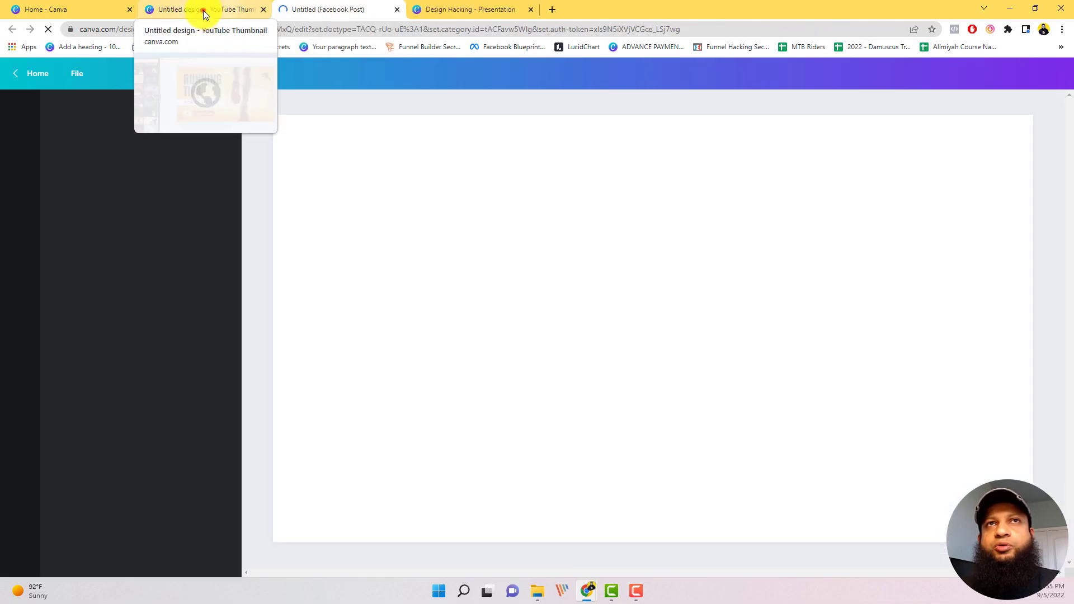
left_click(203, 10)
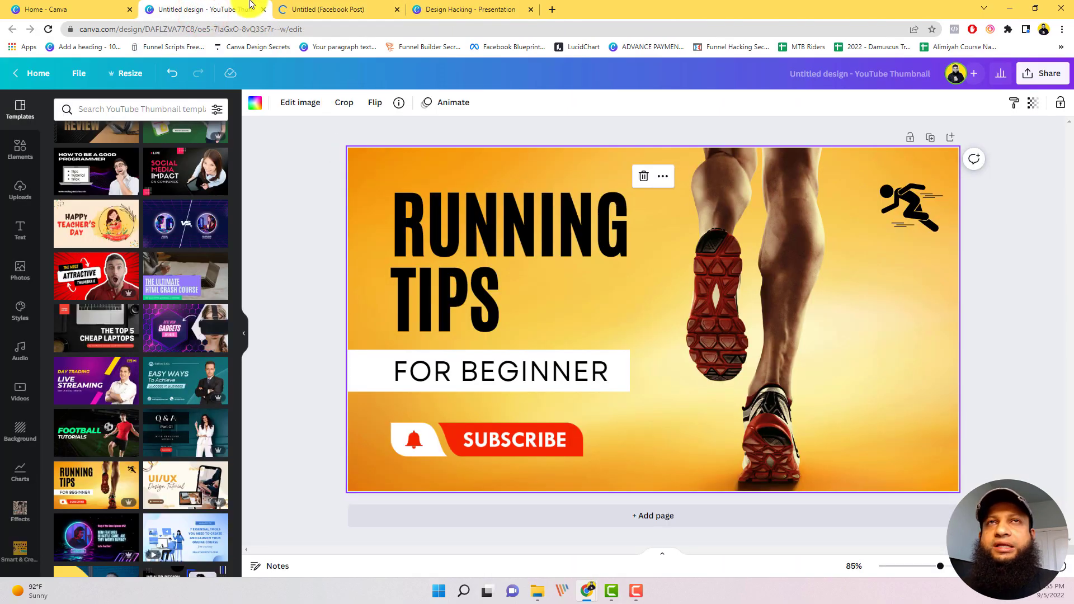
left_click(330, 10)
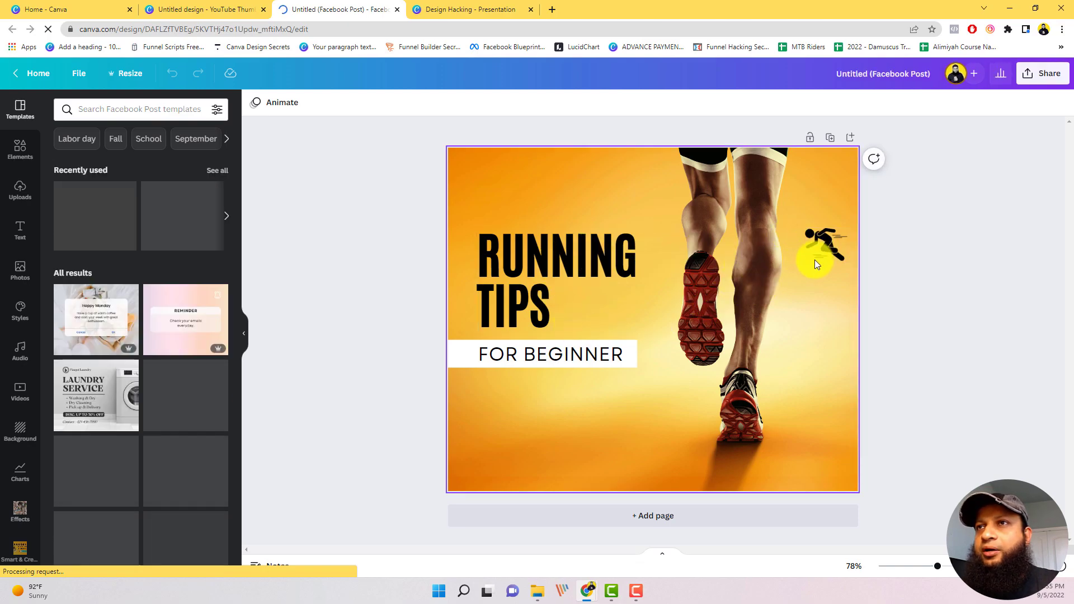
Space out the copy's elements: runner icon to the design's lower-right corner, RUNNING TIPS slightly up, FOR BEGINNER banner and SUBSCRIBE button down.
left_click_drag(818, 246, 822, 428)
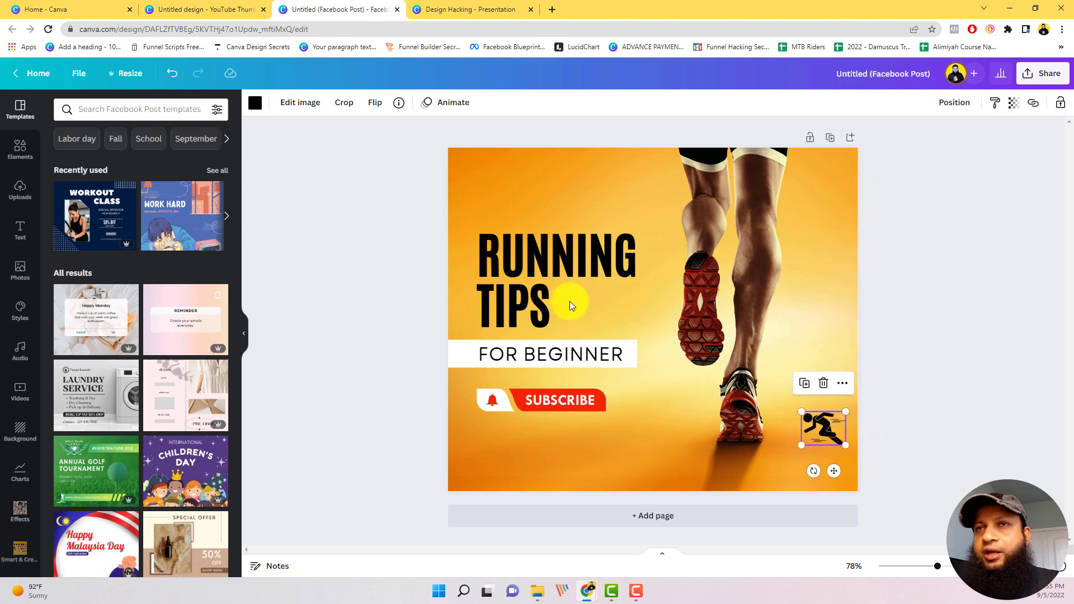
left_click_drag(532, 253, 542, 237)
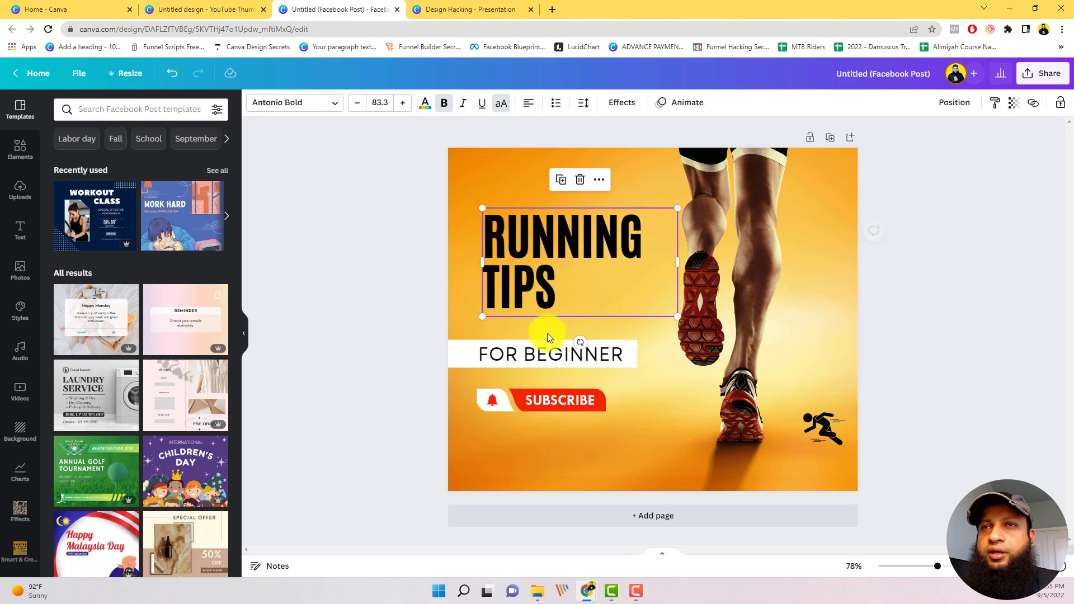
left_click(554, 352)
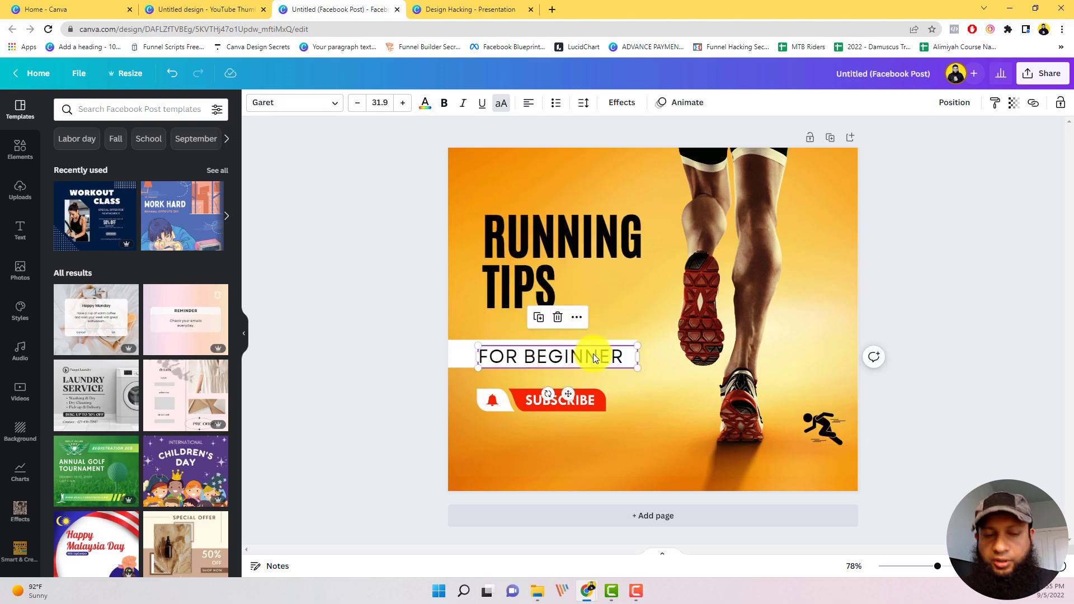
left_click(675, 369)
left_click_drag(598, 354, 602, 360)
left_click(596, 408)
left_click_drag(595, 410, 618, 443)
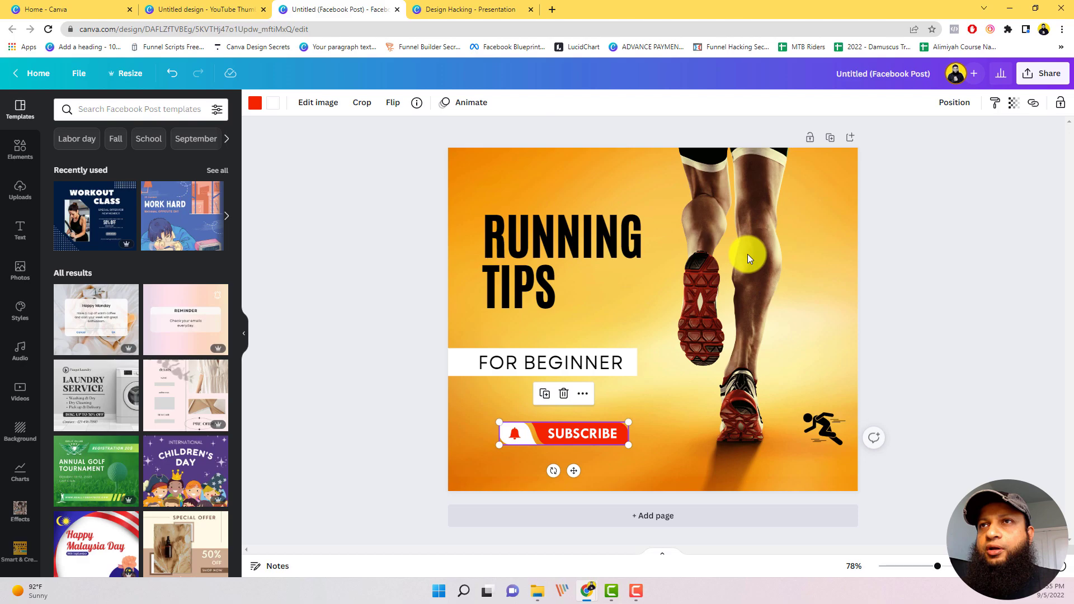
Enlarge the RUNNING TIPS heading to font size 103 and shift it toward the design's upper-left corner.
left_click(616, 247)
left_click_drag(678, 316, 700, 354)
left_click_drag(608, 261, 593, 242)
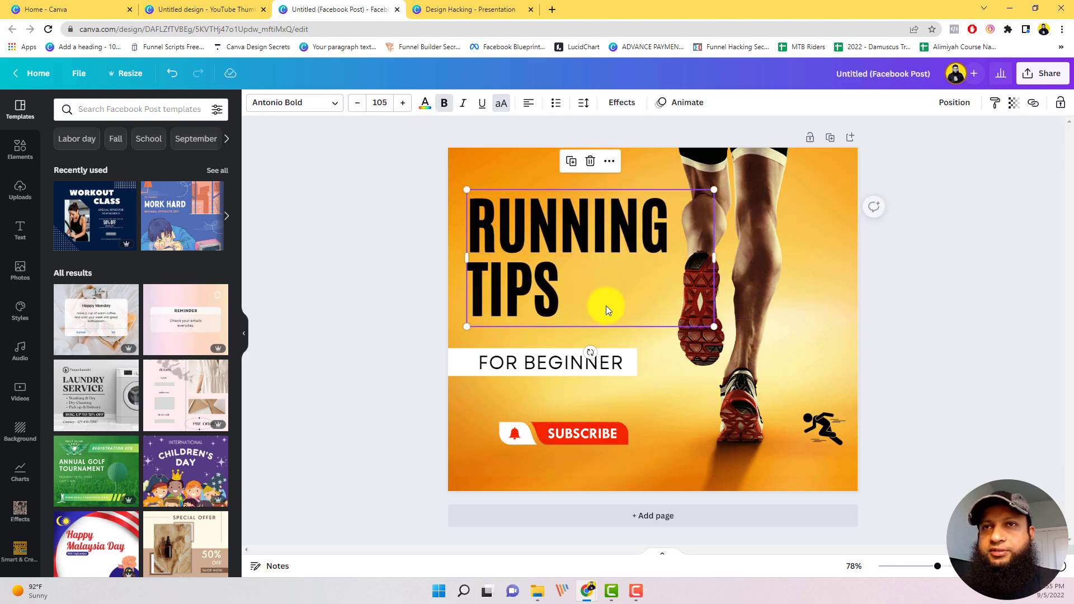
left_click(650, 393)
left_click(625, 244)
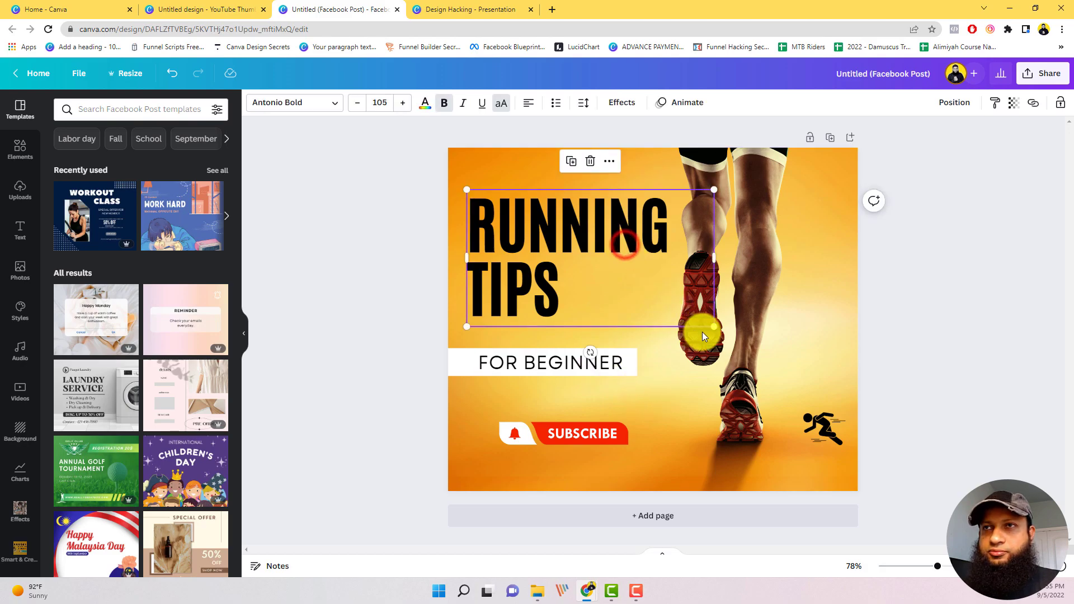
left_click_drag(713, 327, 695, 351)
Enlarge the runner icon in the design's lower-right corner.
left_click(823, 426)
left_click_drag(801, 411, 781, 396)
left_click(659, 374)
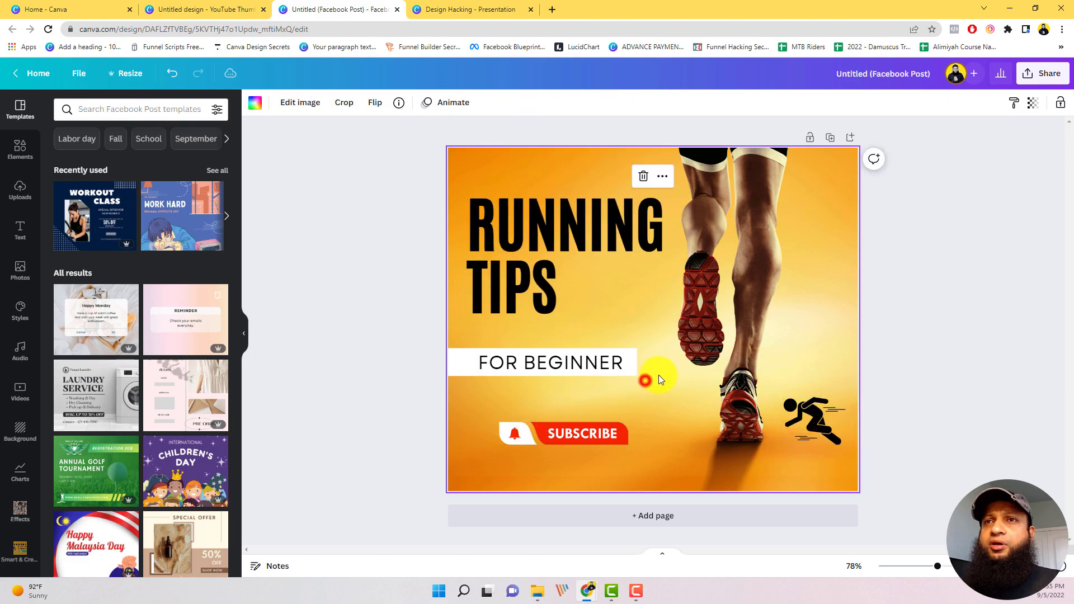
Enlarge the FOR BEGINNER banner and the SUBSCRIBE button slightly.
left_click(561, 367)
left_click_drag(639, 376, 661, 398)
left_click(616, 441)
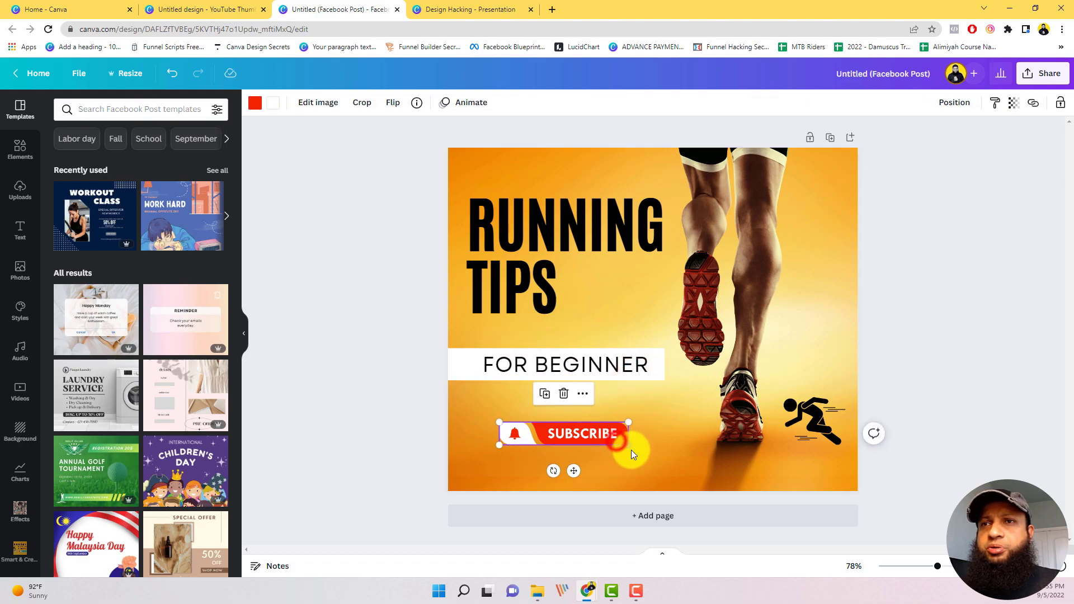
left_click_drag(629, 446, 654, 451)
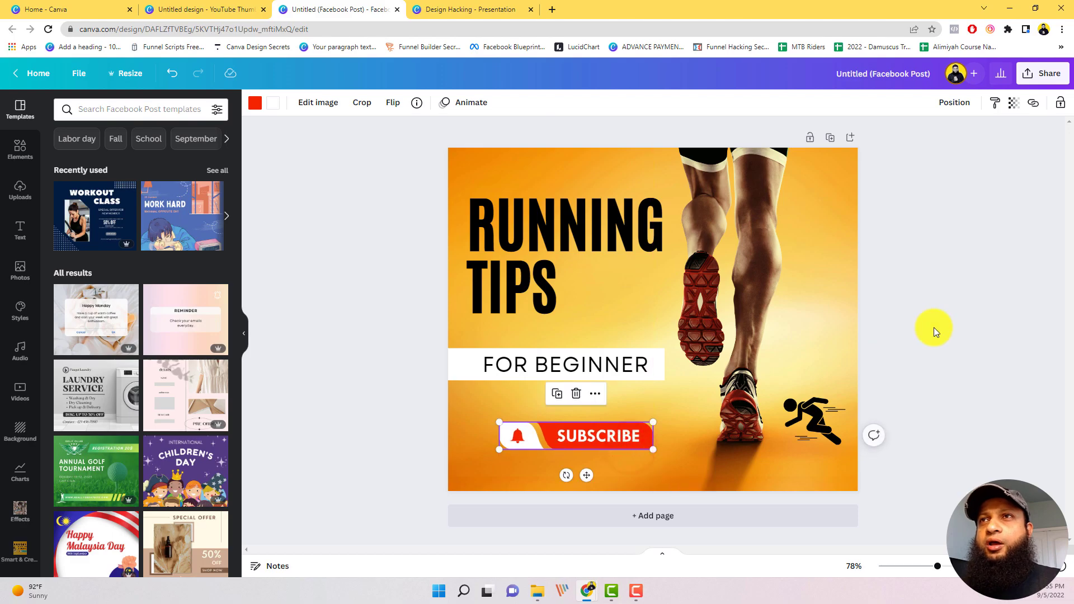
left_click(979, 303)
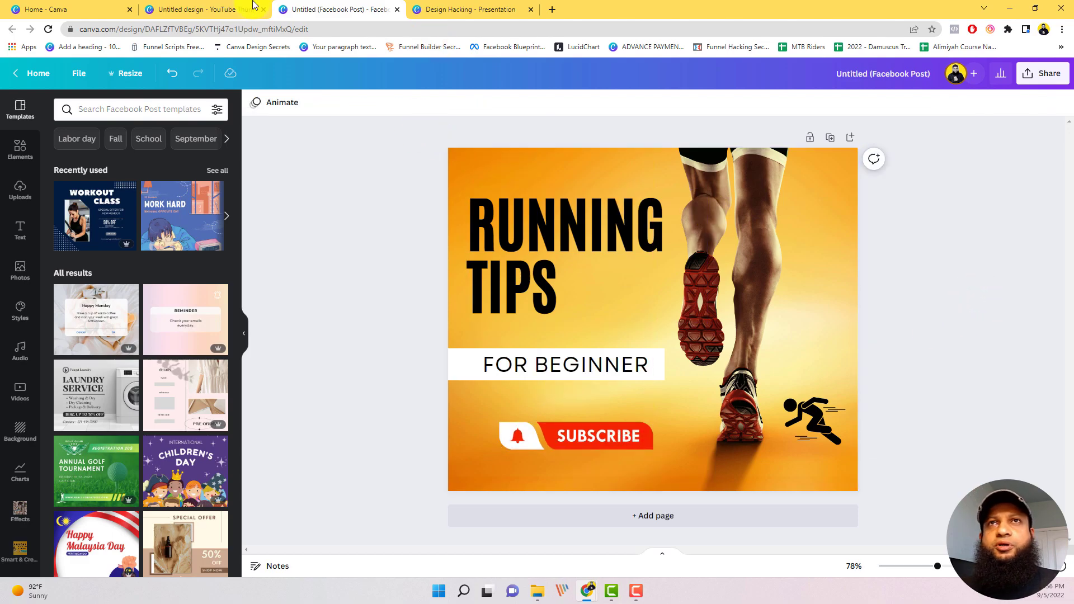
Compare the original YouTube thumbnail with the adjusted Facebook Post copy, ending on the original.
left_click(218, 11)
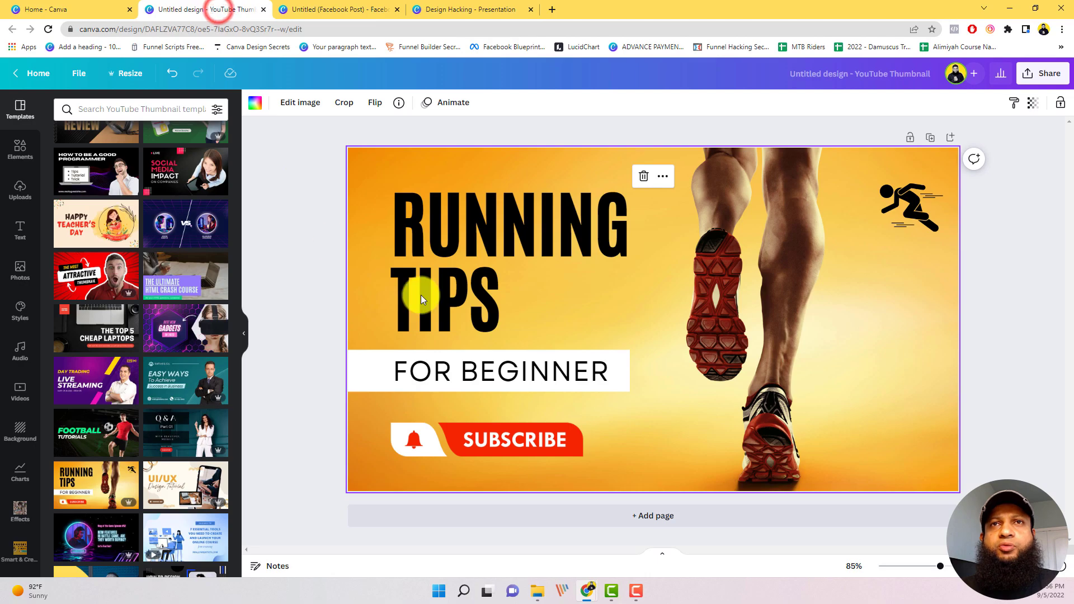
left_click(347, 13)
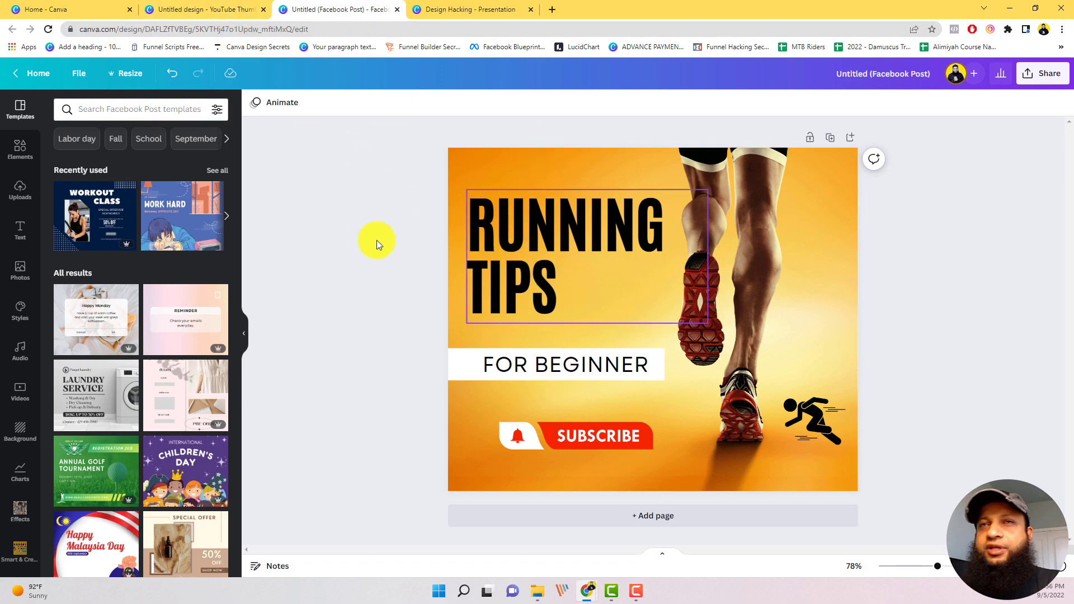
left_click(204, 16)
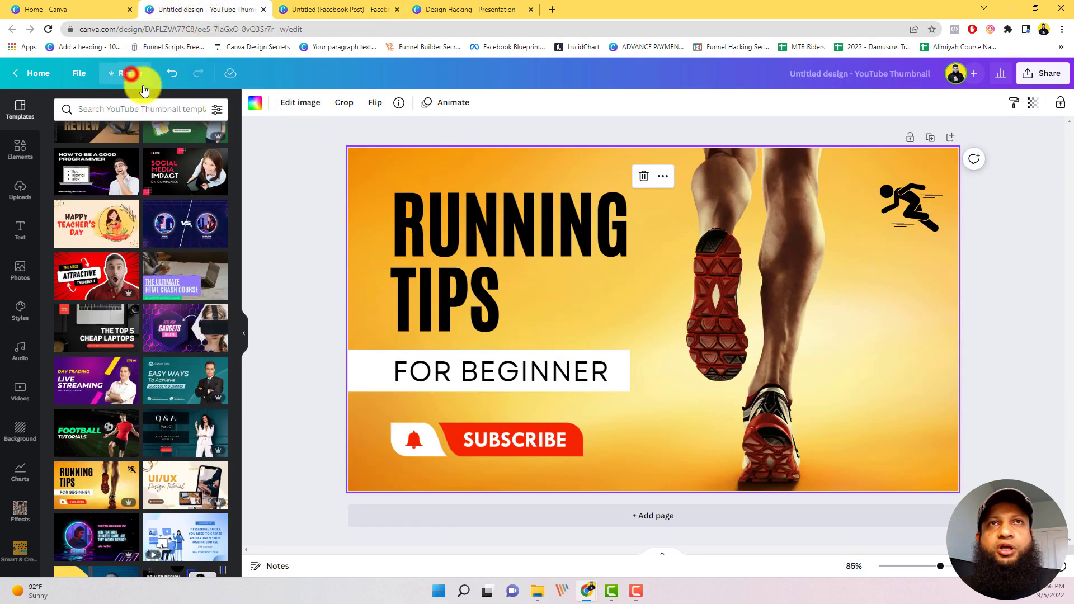
Select the Facebook Post format in the resize options of the original YouTube thumbnail.
left_click(132, 73)
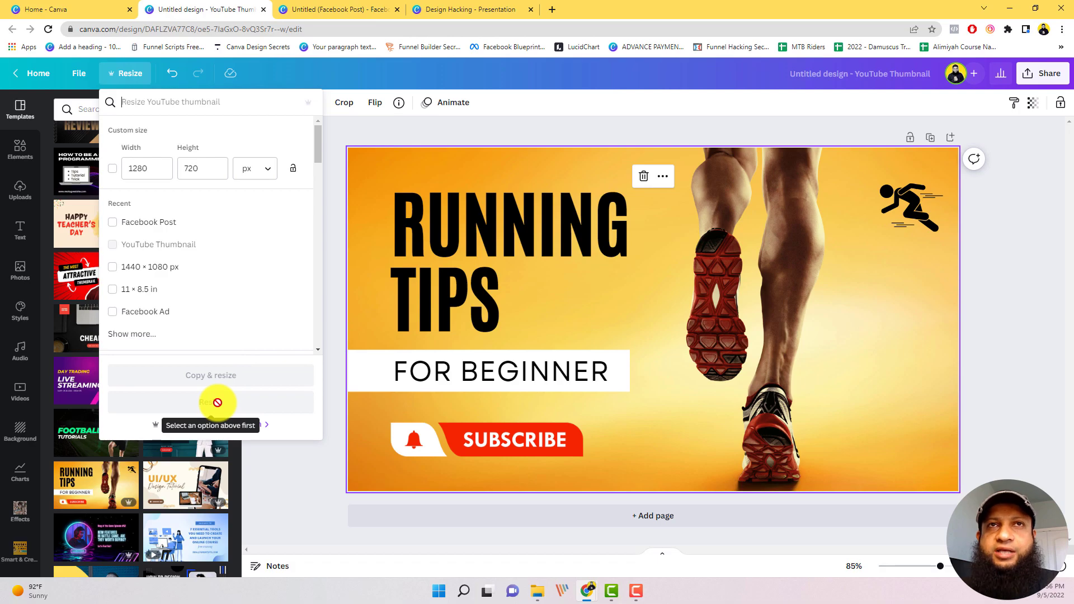
left_click(149, 224)
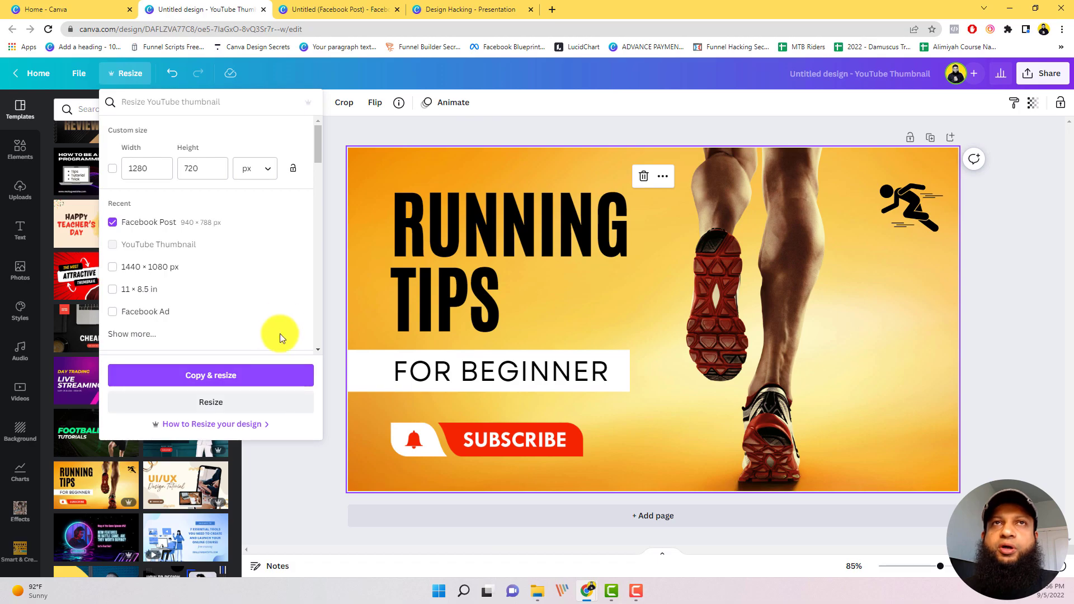
left_click(233, 381)
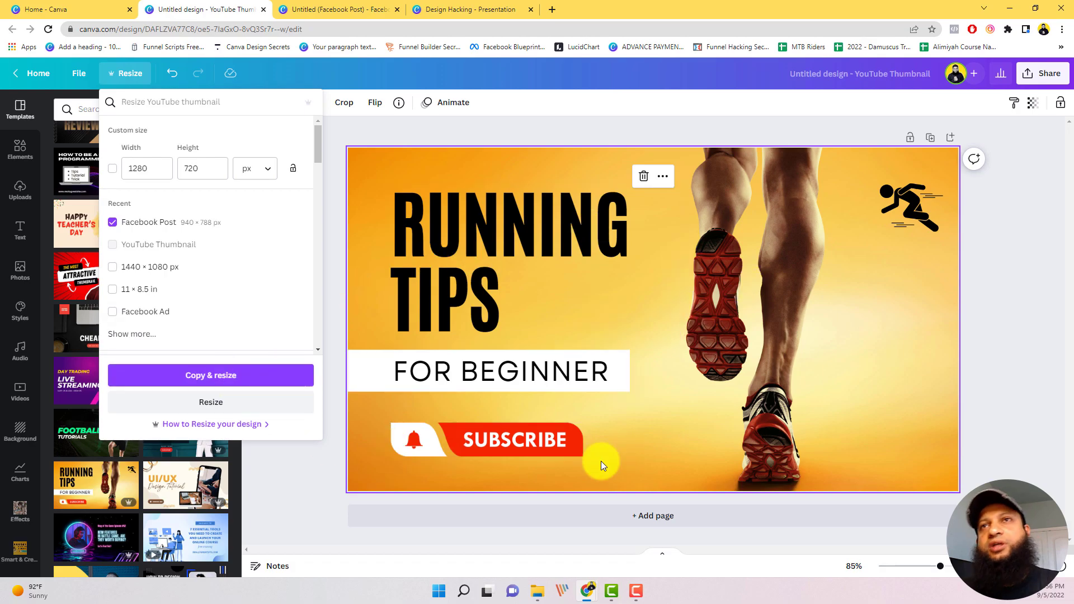
Review the Facebook Post copy's heading and background, return to the original thumbnail and dismiss its resize options.
left_click(357, 12)
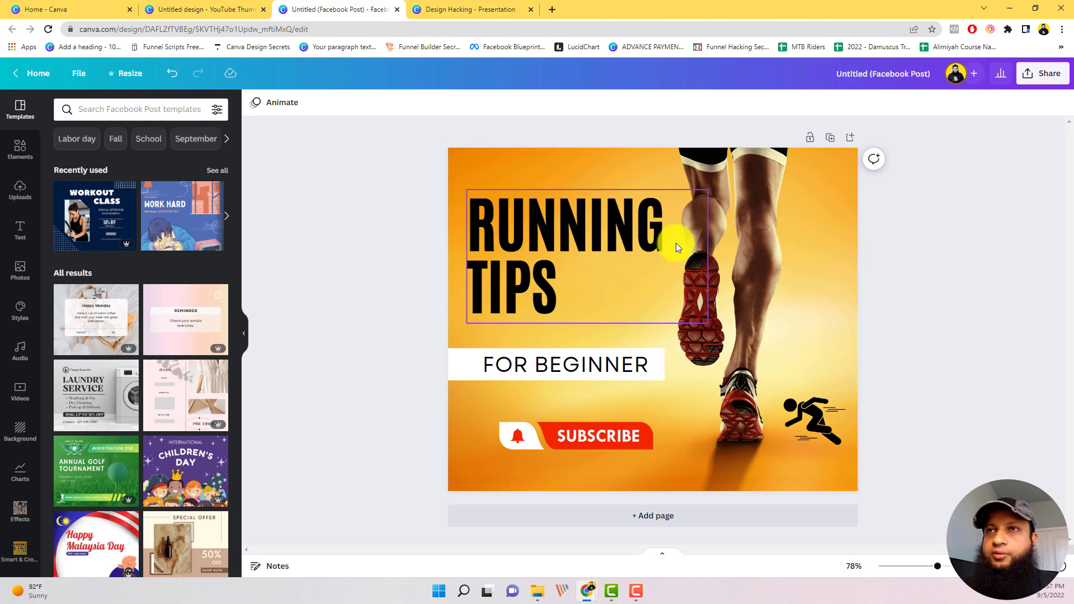
left_click(568, 252)
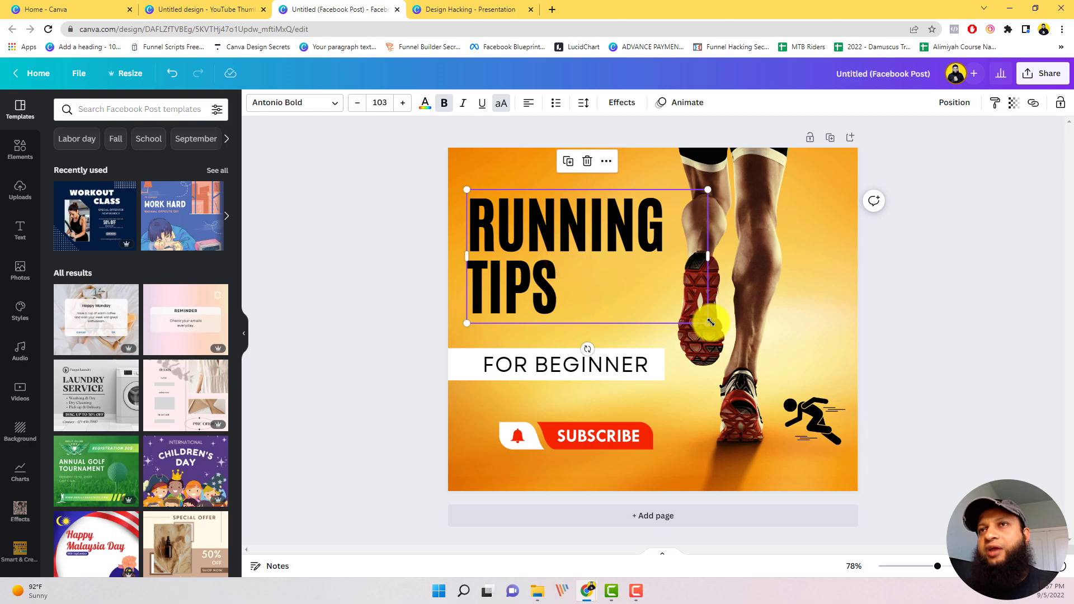
left_click(807, 257)
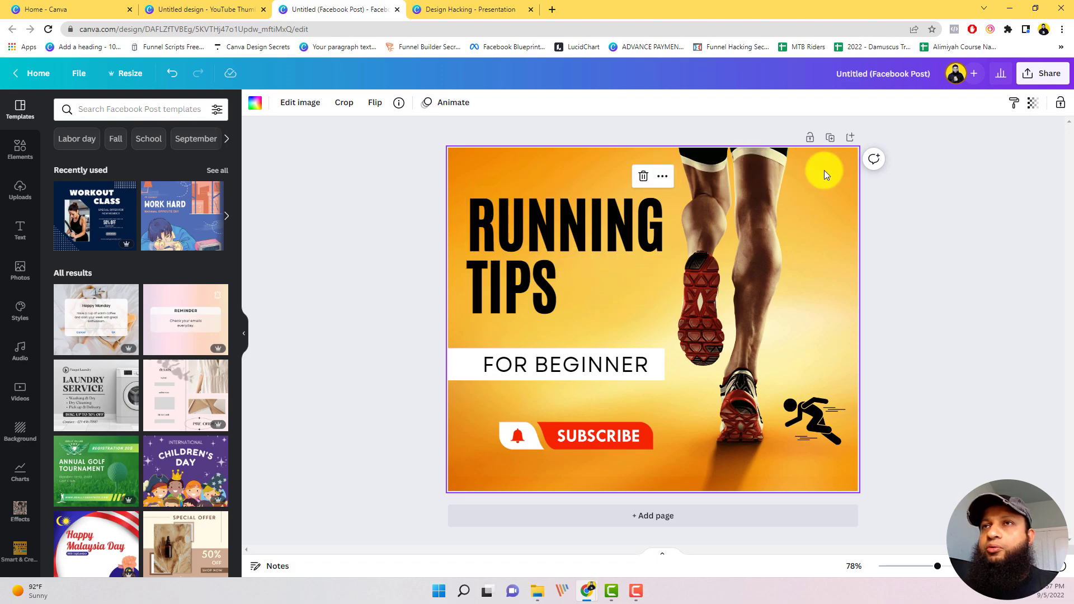
left_click(201, 9)
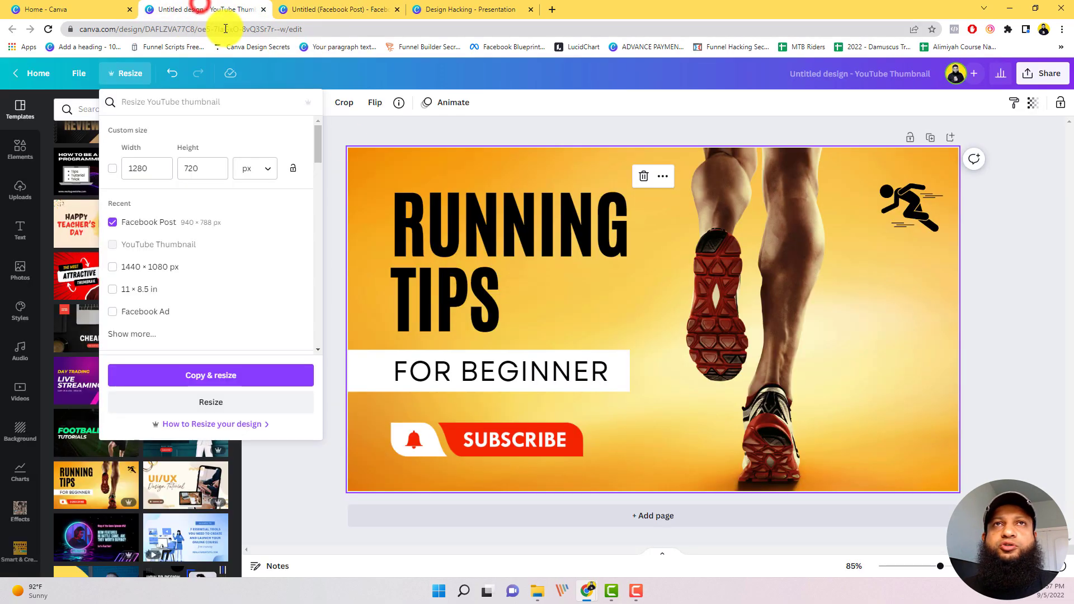
left_click(878, 344)
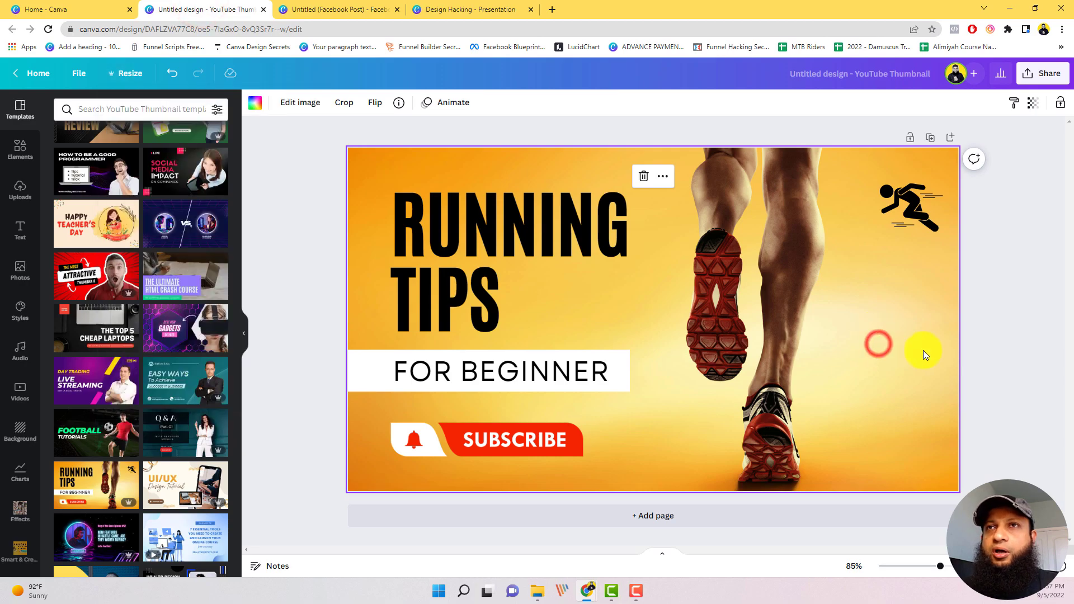
Duplicate the running tips thumbnail page and look over both pages.
left_click(909, 358)
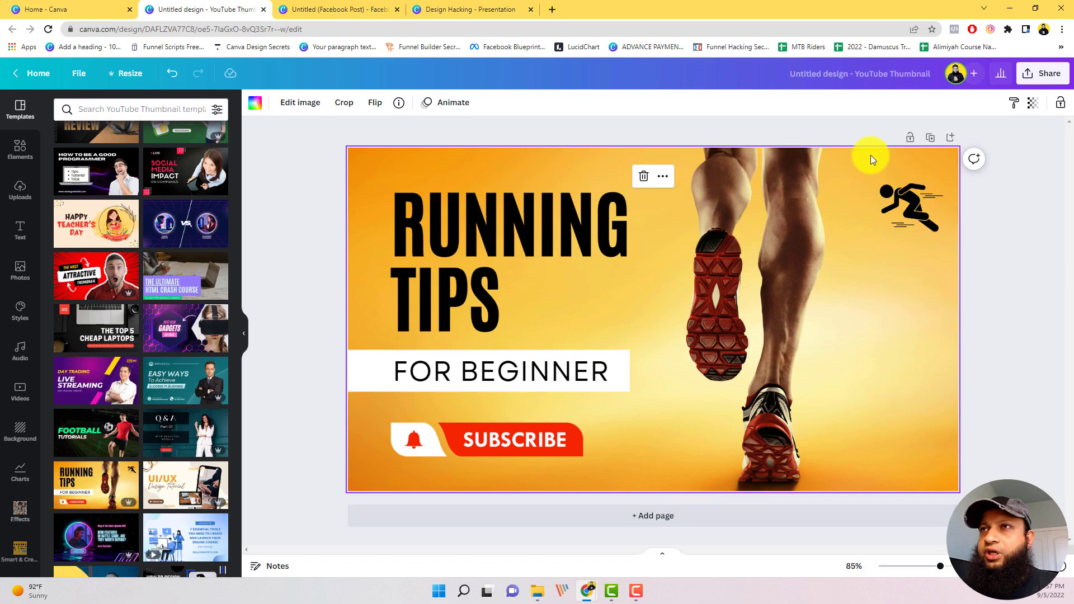
left_click(929, 139)
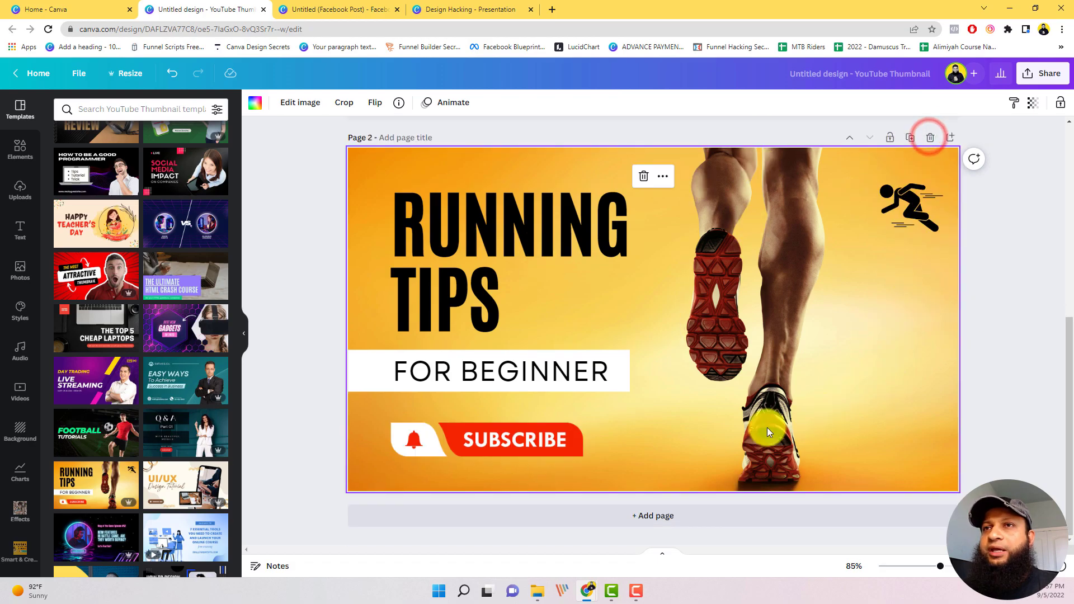
scroll(773, 315, "up", 5)
scroll(786, 260, "down", 4)
scroll(788, 266, "down", 1)
scroll(894, 196, "up", 5)
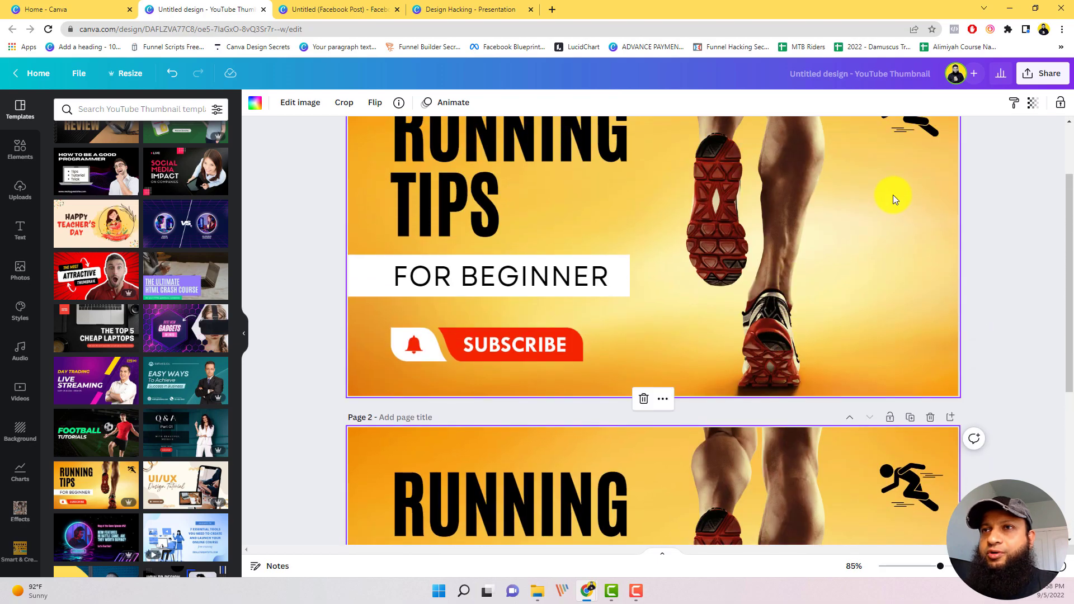
scroll(895, 224, "down", 3)
scroll(917, 431, "down", 2)
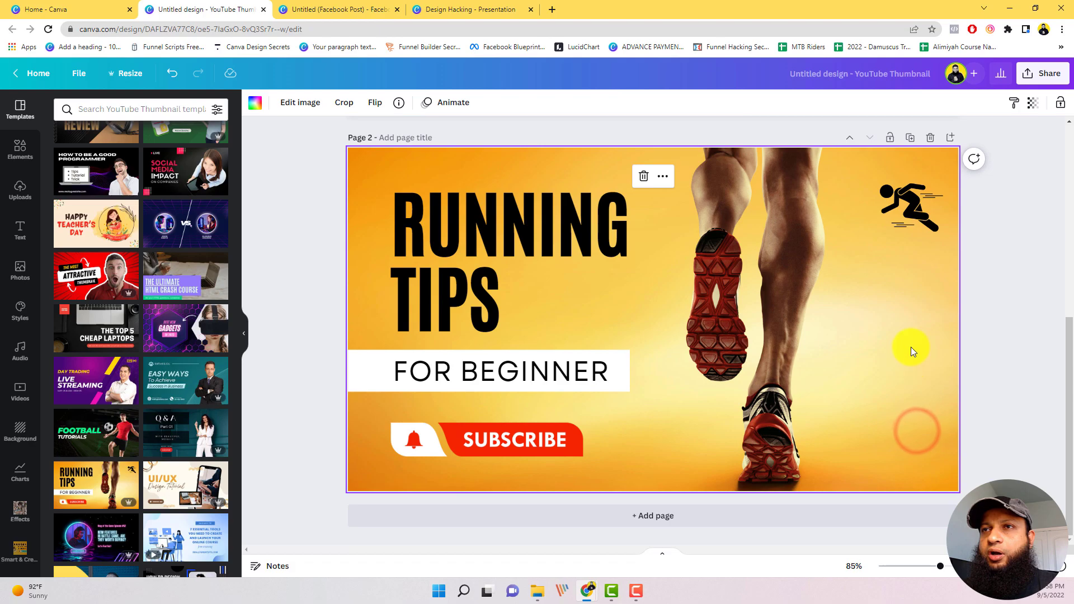
Replace the second page's background photo with solid amber, try the light yellow photo colour, and settle on white.
left_click(917, 431)
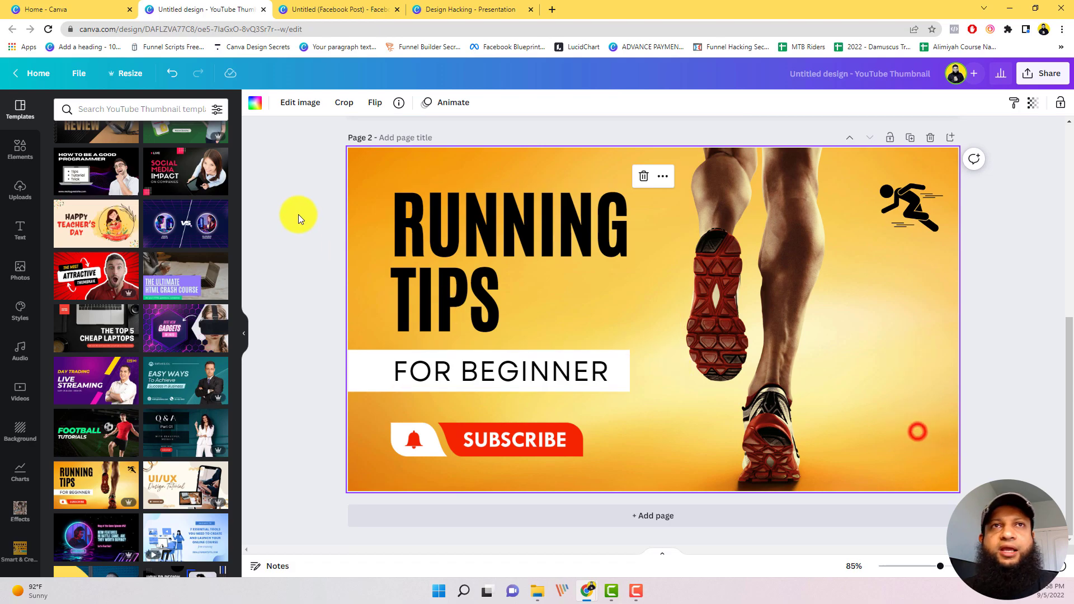
left_click(255, 103)
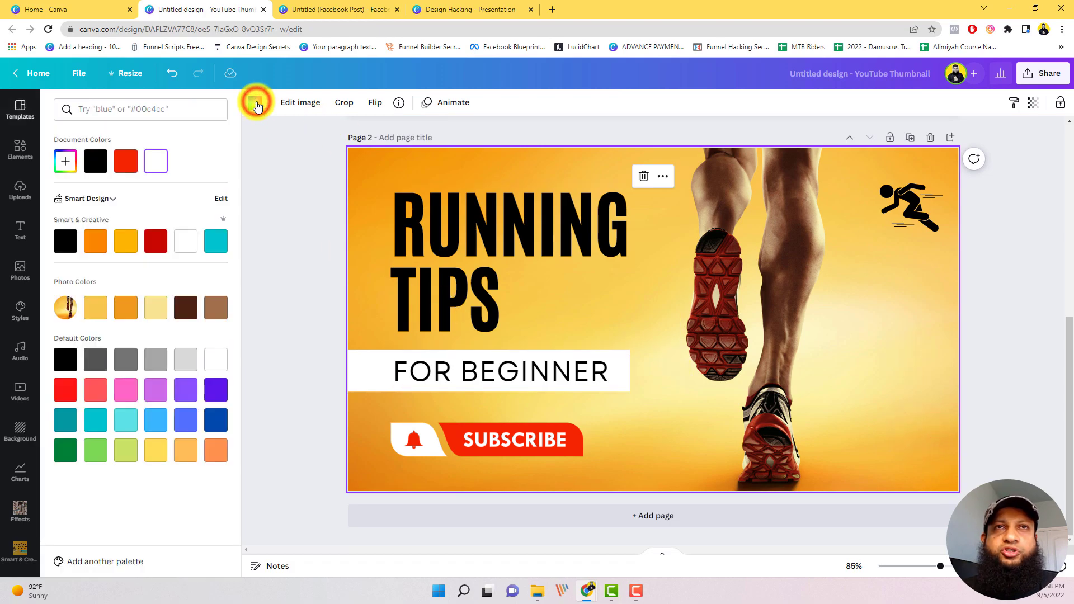
left_click(121, 243)
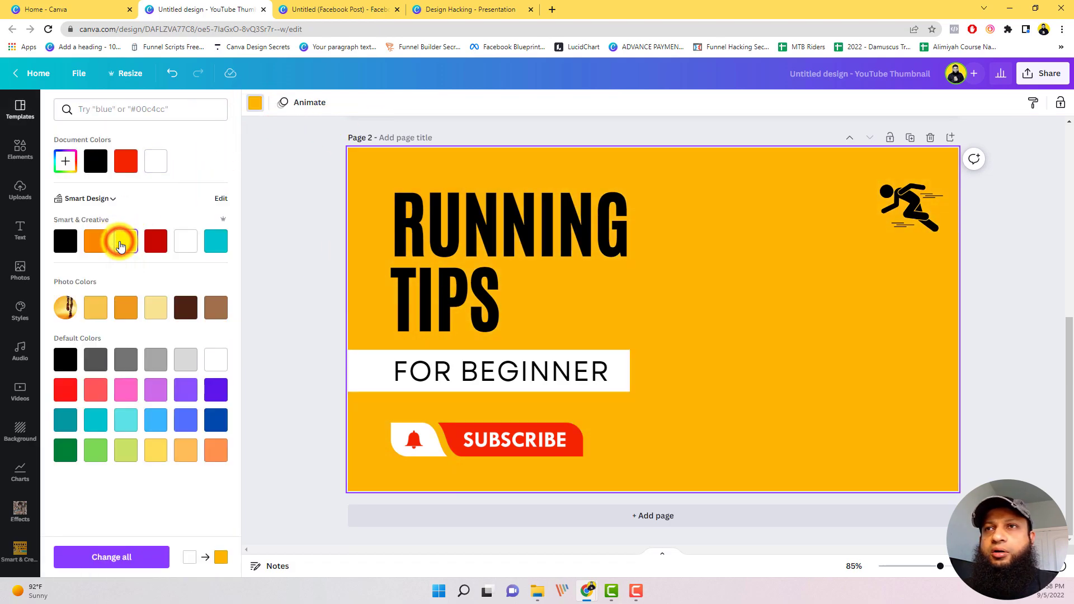
left_click(95, 315)
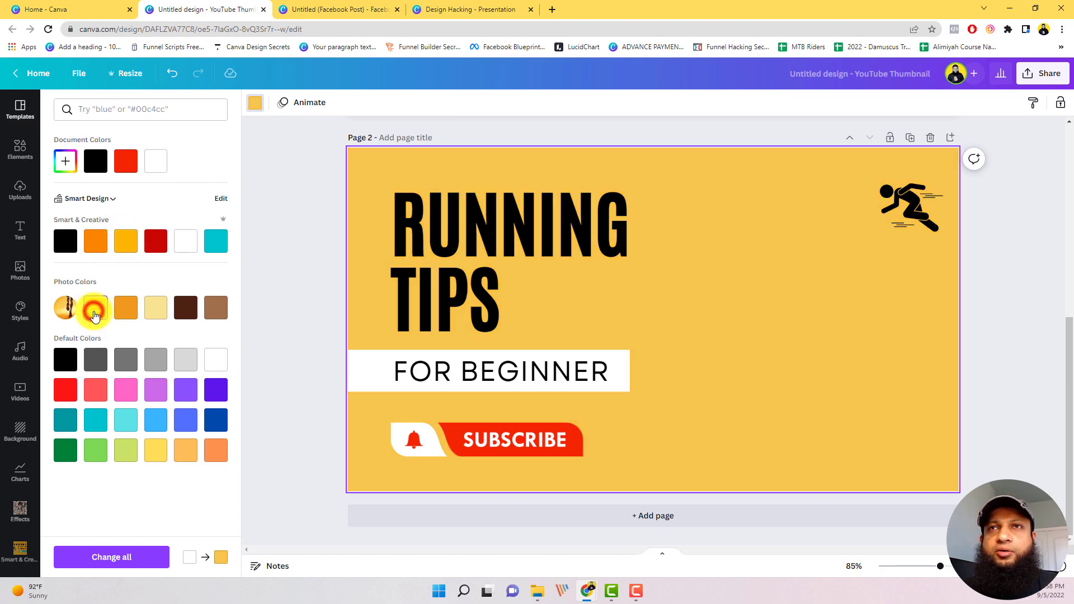
left_click(187, 251)
Compare the first page's photo background with the plain white background of the second page.
scroll(733, 314, "up", 5)
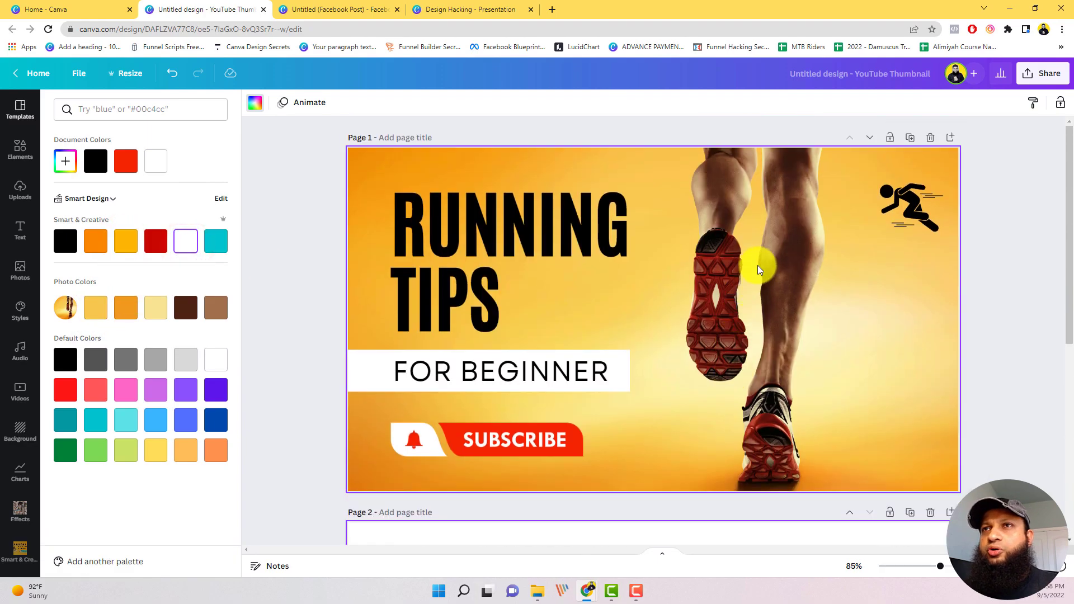
left_click(758, 263)
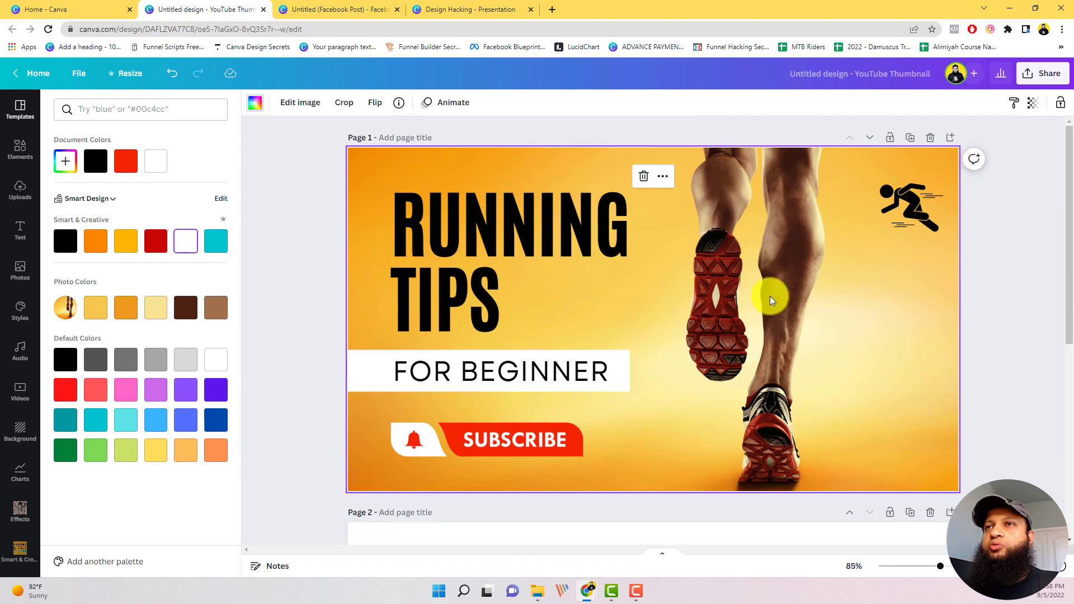
scroll(763, 286, "down", 3)
scroll(774, 271, "up", 3)
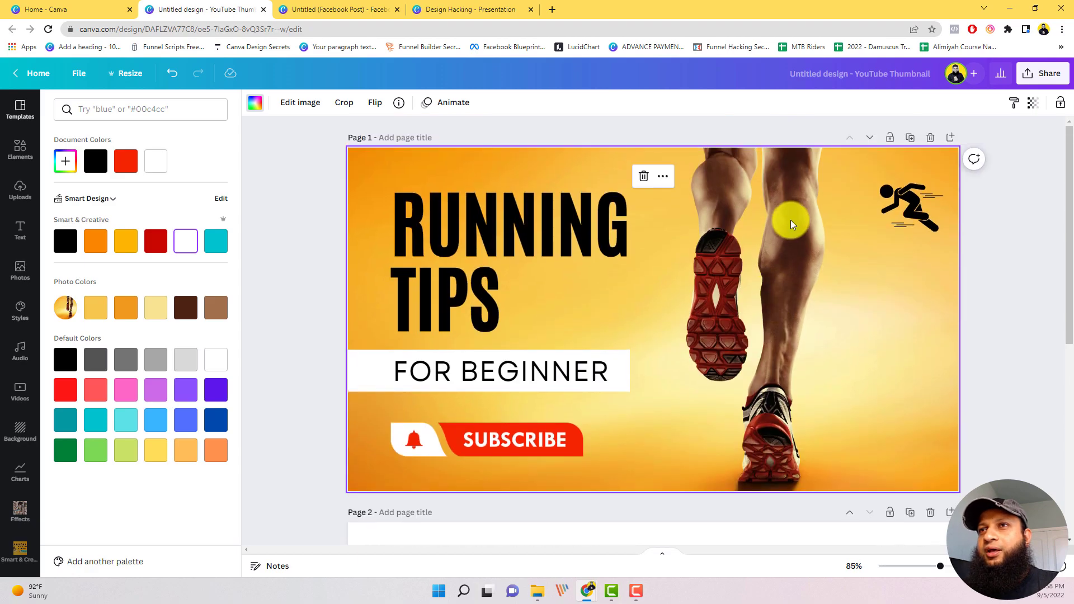
scroll(779, 239, "down", 5)
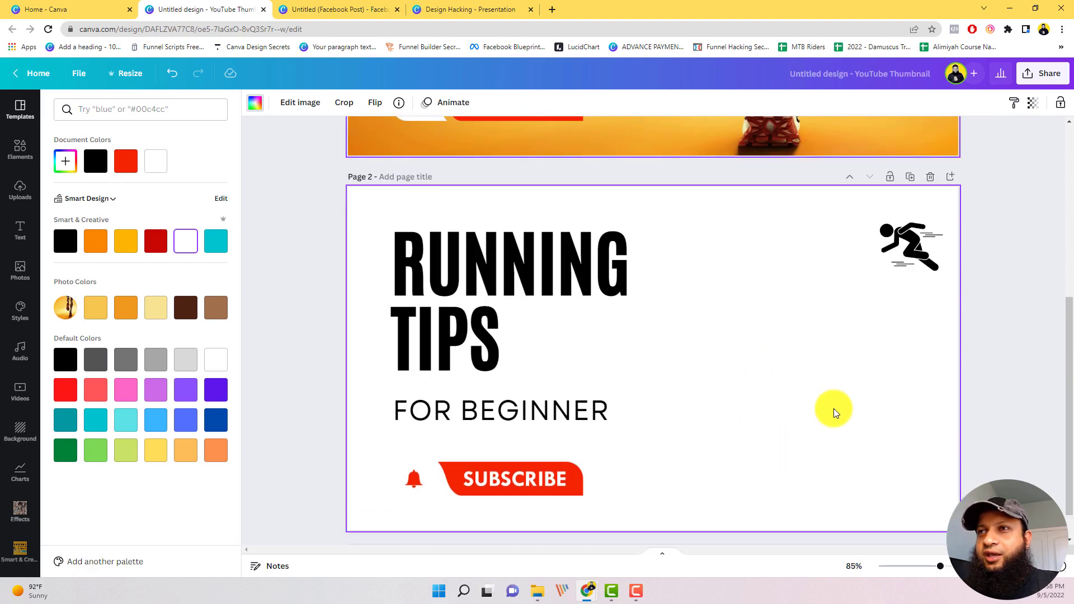
scroll(859, 253, "up", 3)
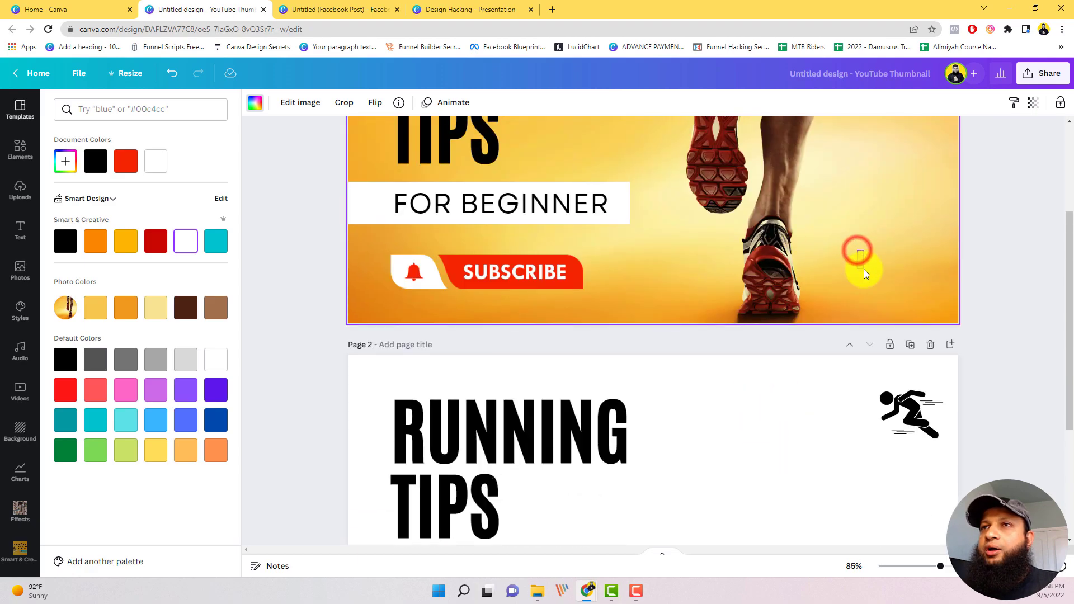
left_click(856, 252)
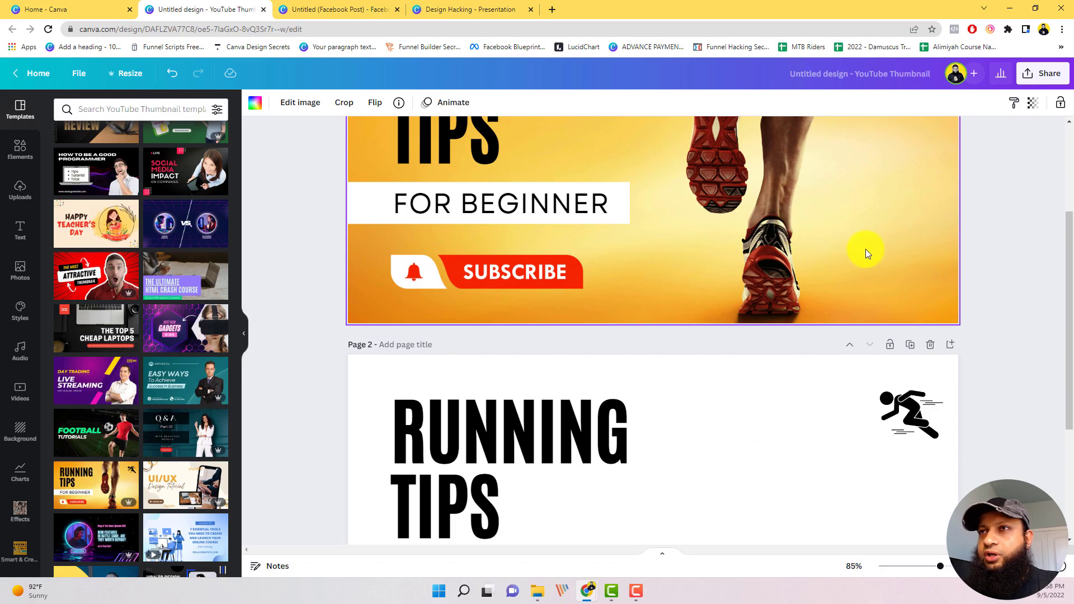
left_click(875, 266)
left_click(778, 190)
scroll(777, 191, "up", 3)
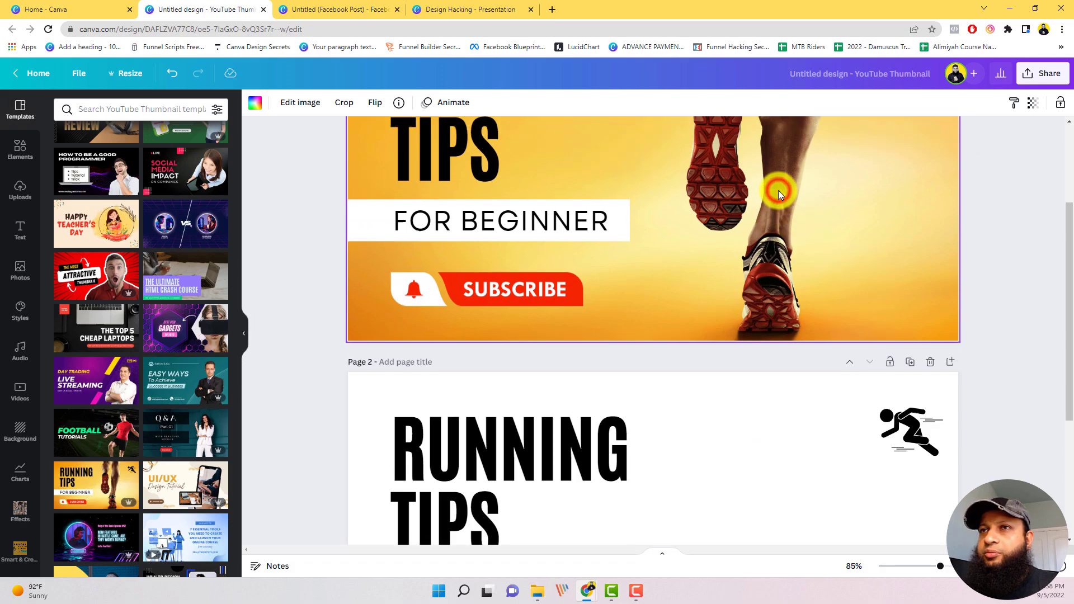
scroll(784, 222, "down", 2)
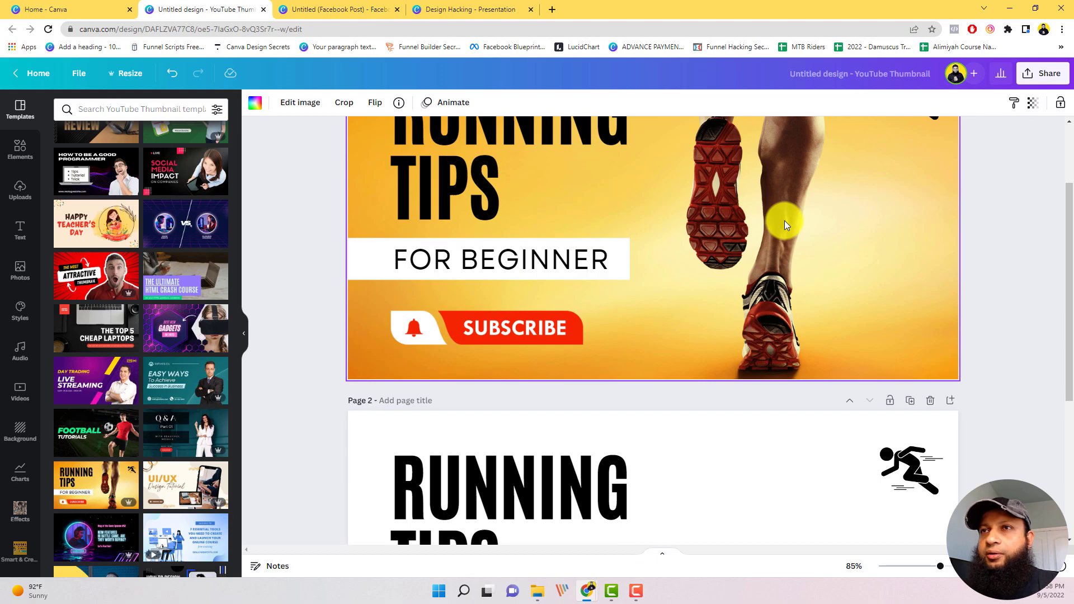
scroll(784, 220, "down", 4)
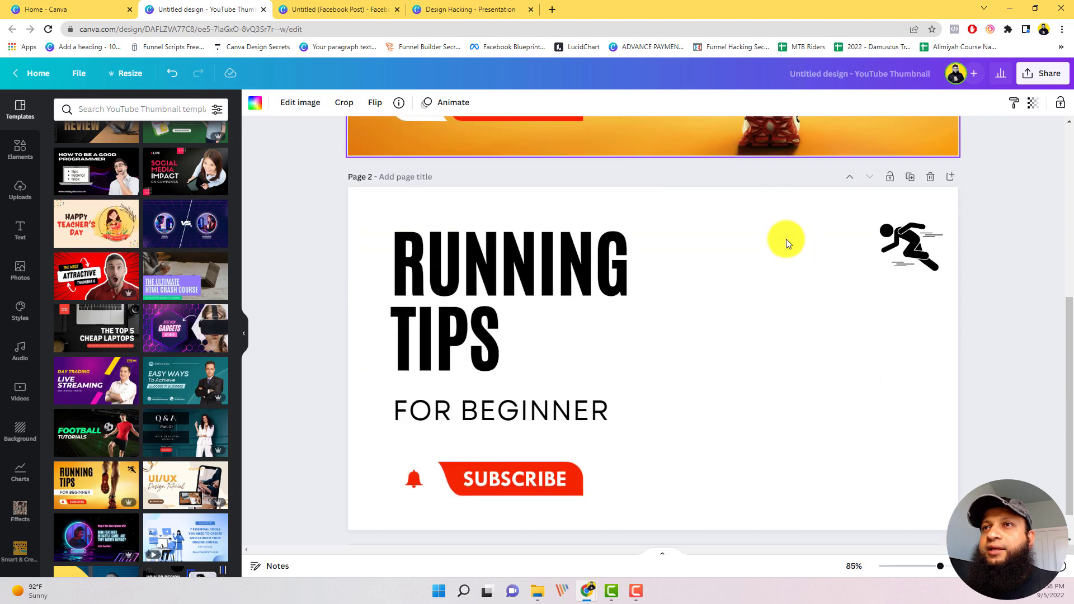
Set the second page's background to the turquoise brand colour and look at it beside the first page.
left_click(763, 367)
left_click(254, 102)
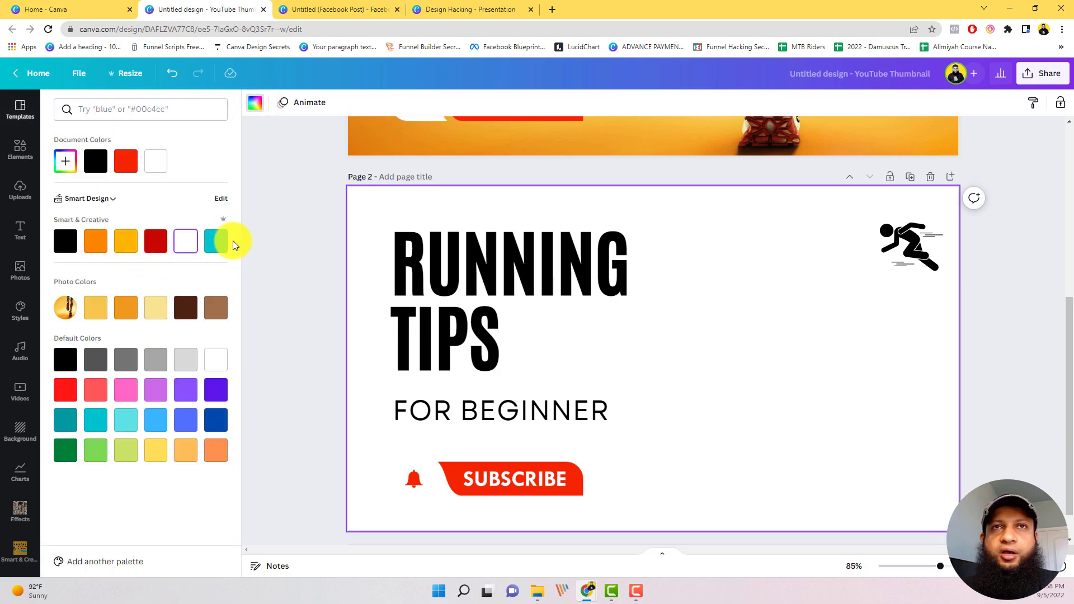
left_click(217, 242)
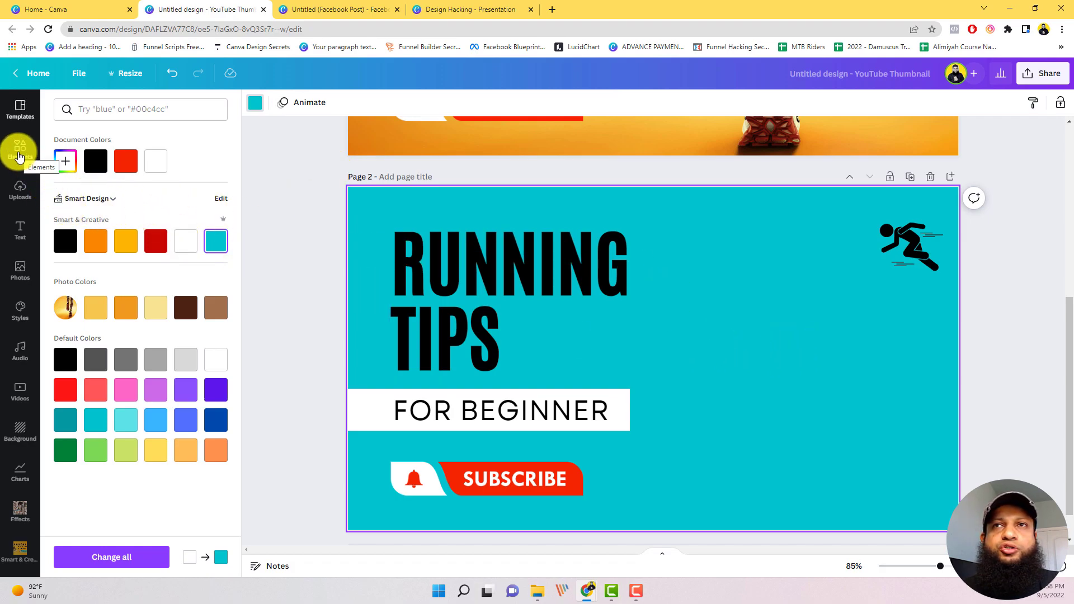
scroll(688, 325, "up", 5)
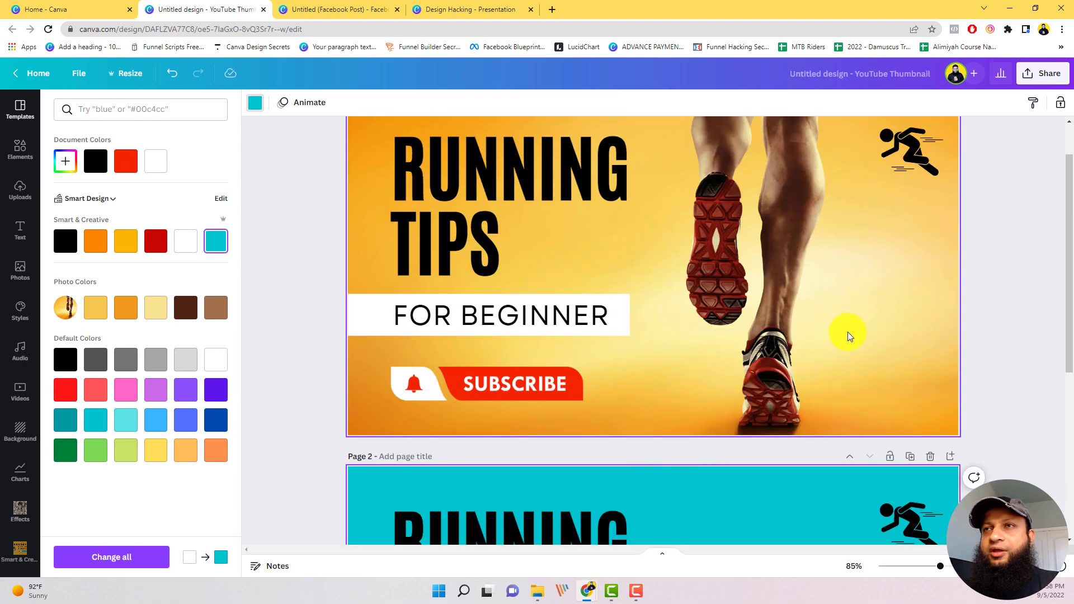
scroll(847, 331, "down", 3)
Set the second page's background to the light green default colour.
left_click(782, 494)
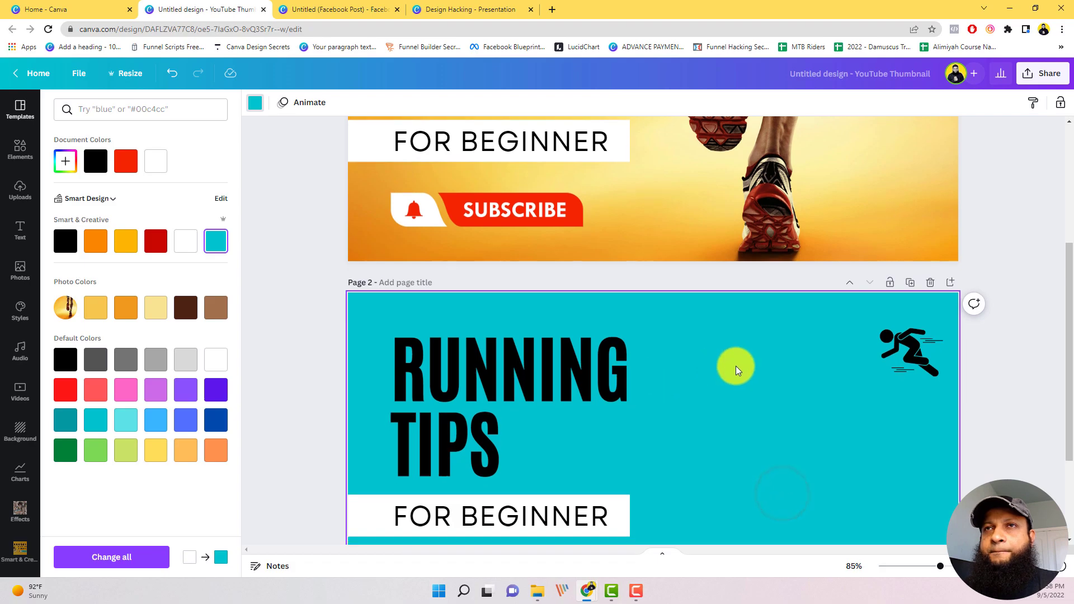
scroll(736, 365, "down", 1)
left_click(254, 103)
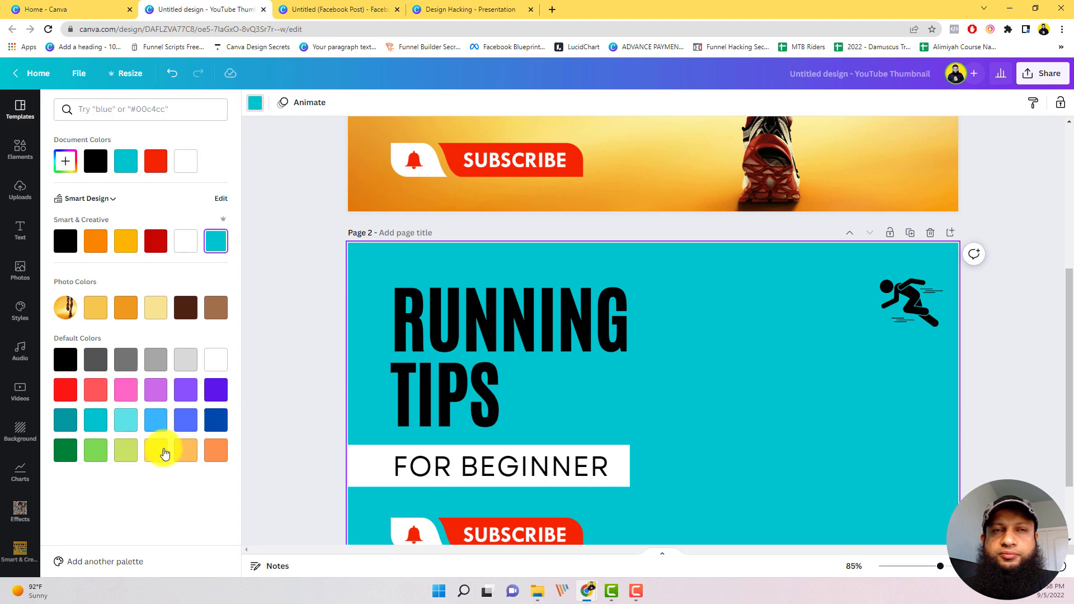
left_click(96, 450)
scroll(817, 374, "down", 2)
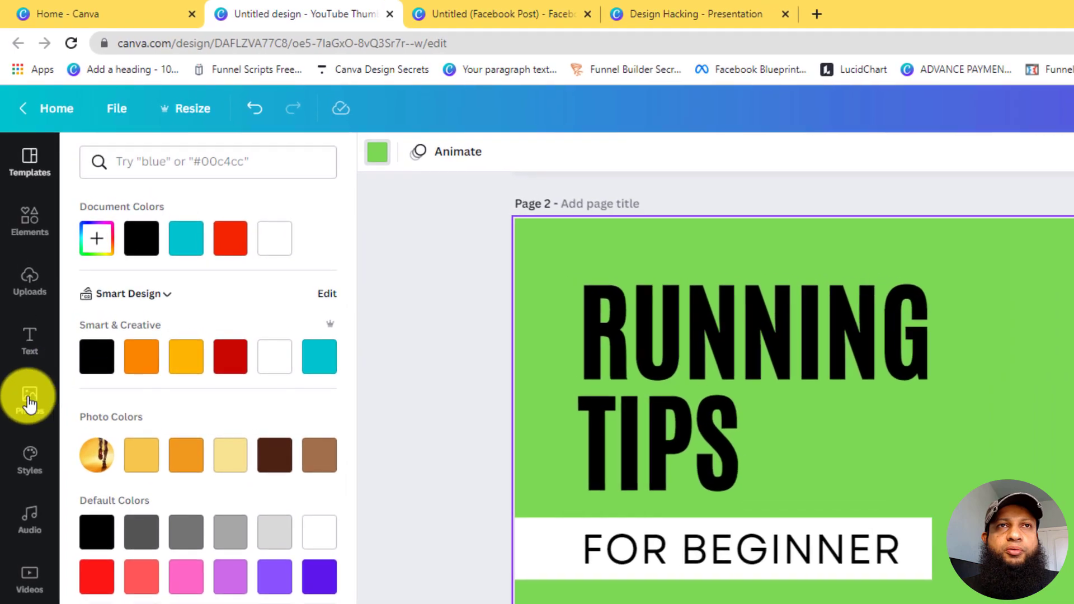
Search the photos for "exercise" and add the sunset silhouette of a woman punching to the second page.
left_click(20, 271)
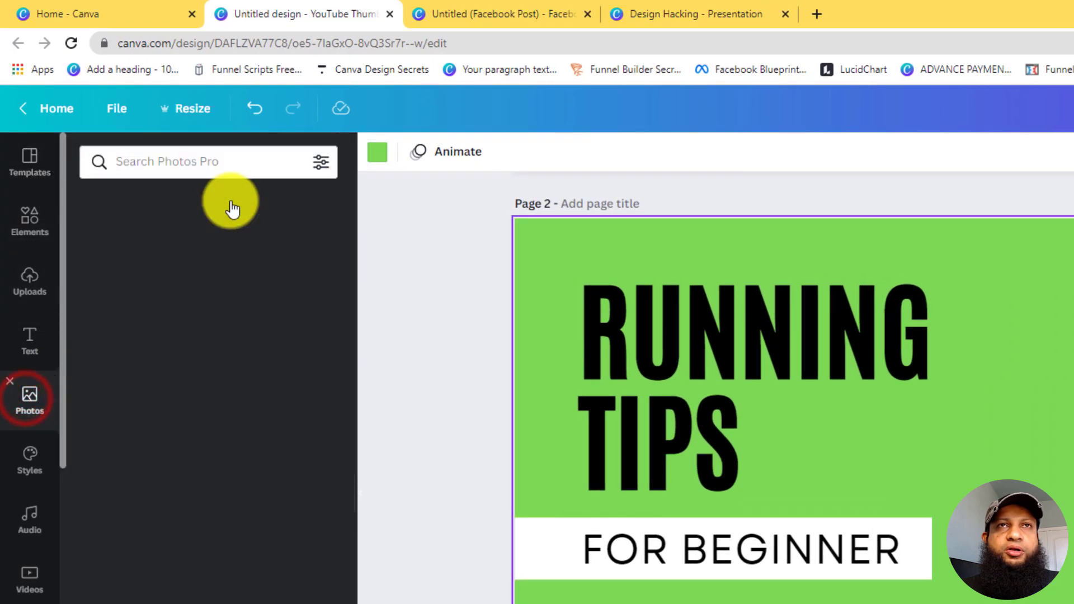
left_click(201, 160)
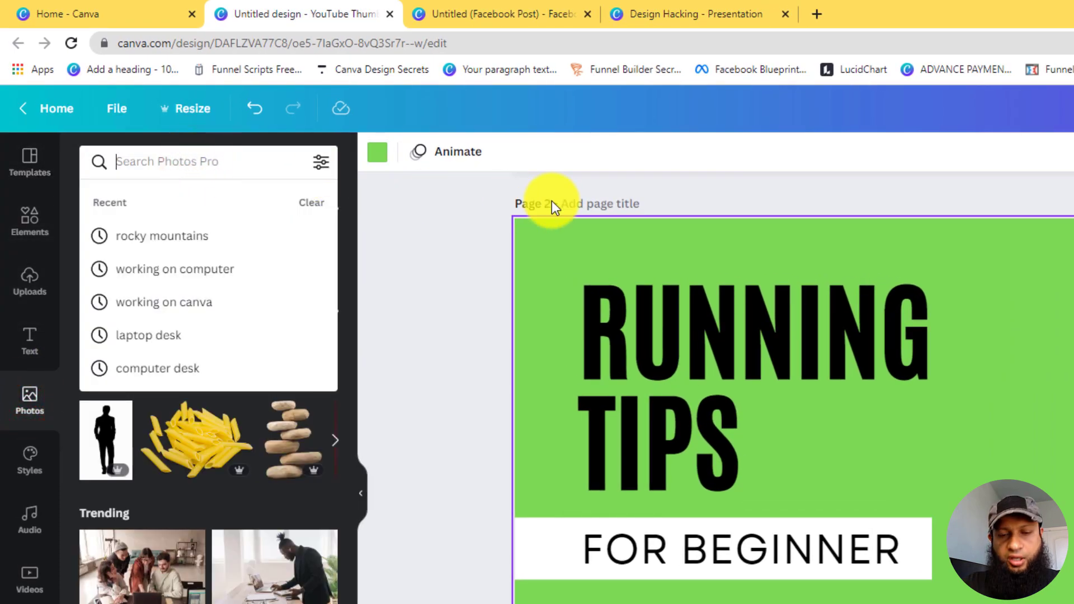
type("e")
type("xercise")
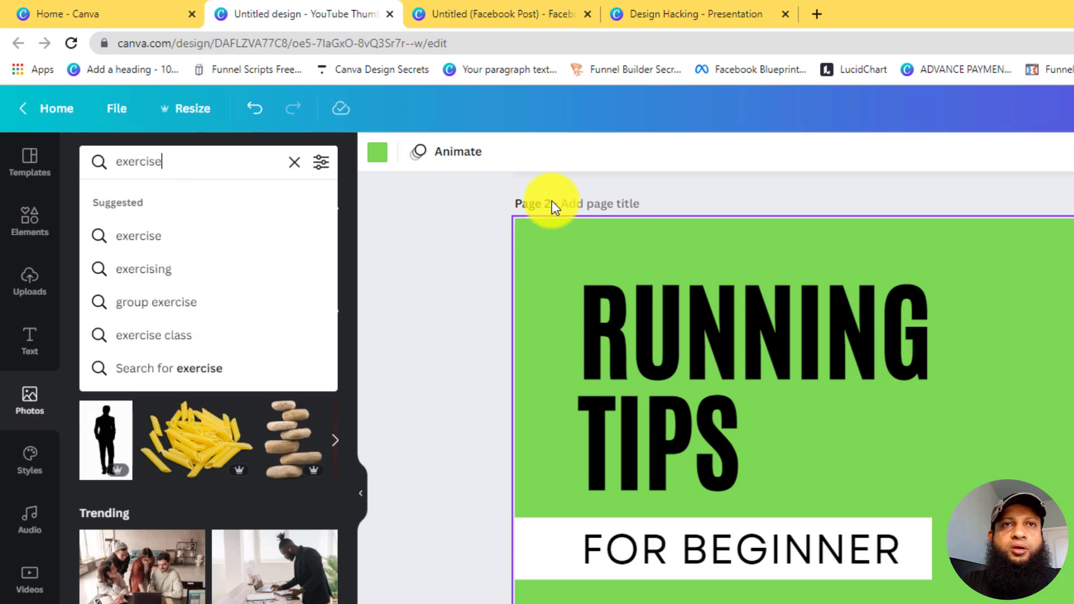
key("Return")
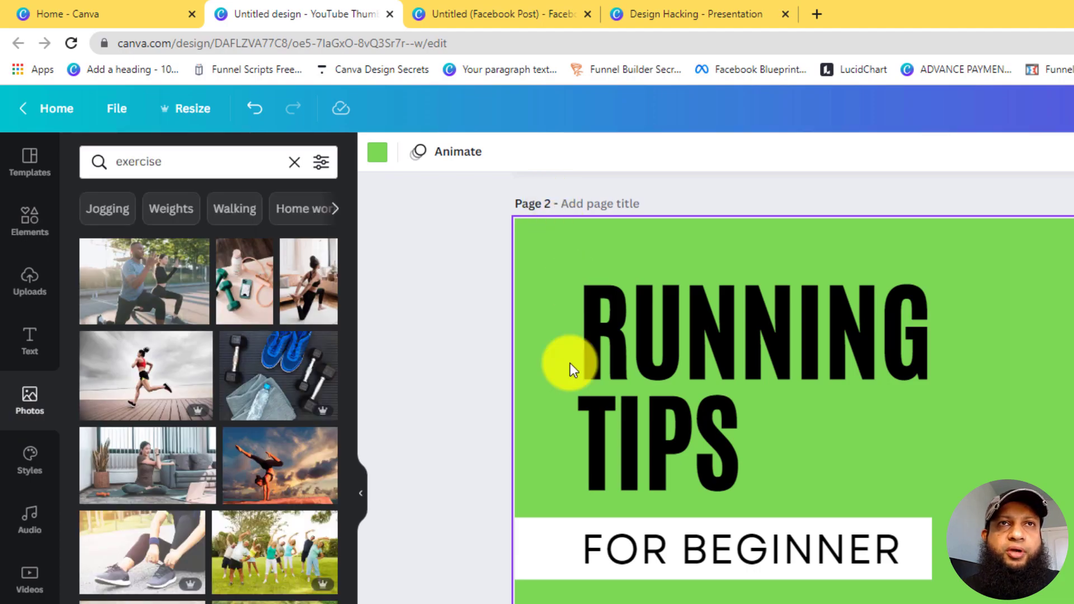
scroll(302, 576, "down", 4)
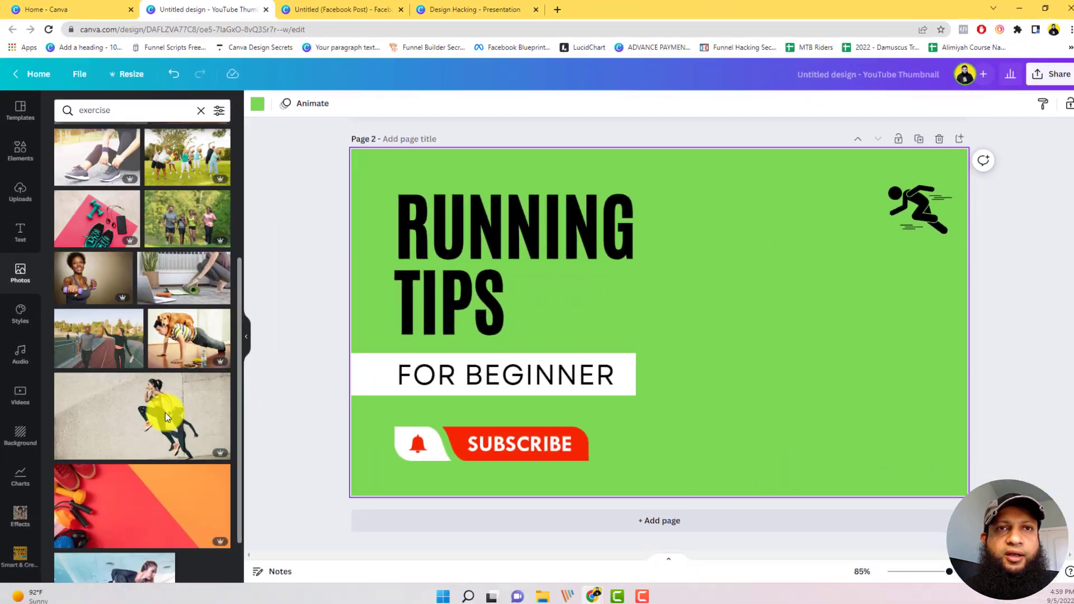
scroll(165, 416, "down", 5)
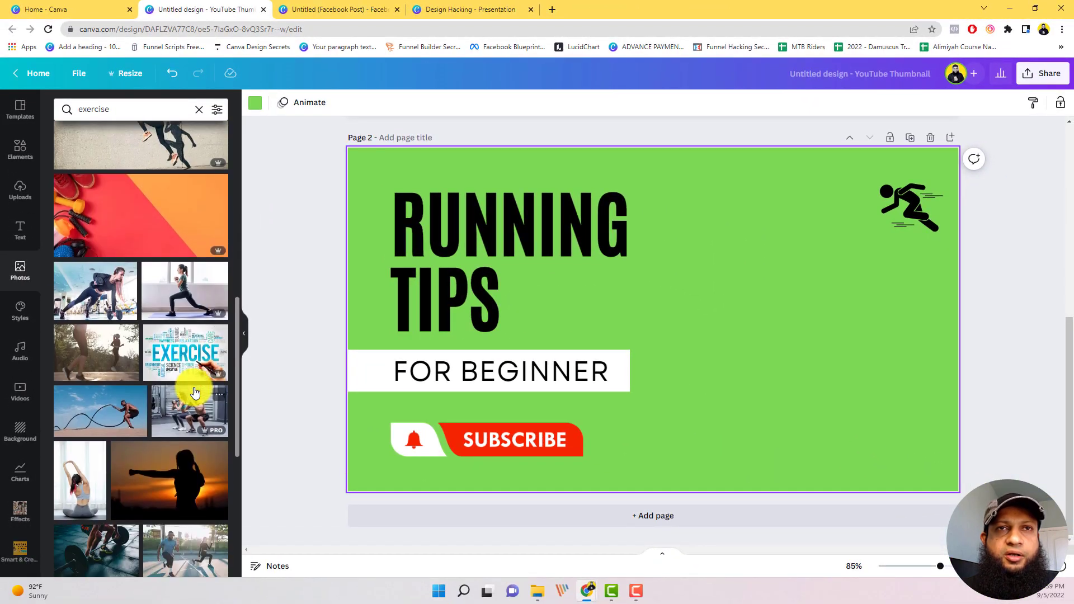
scroll(193, 388, "down", 2)
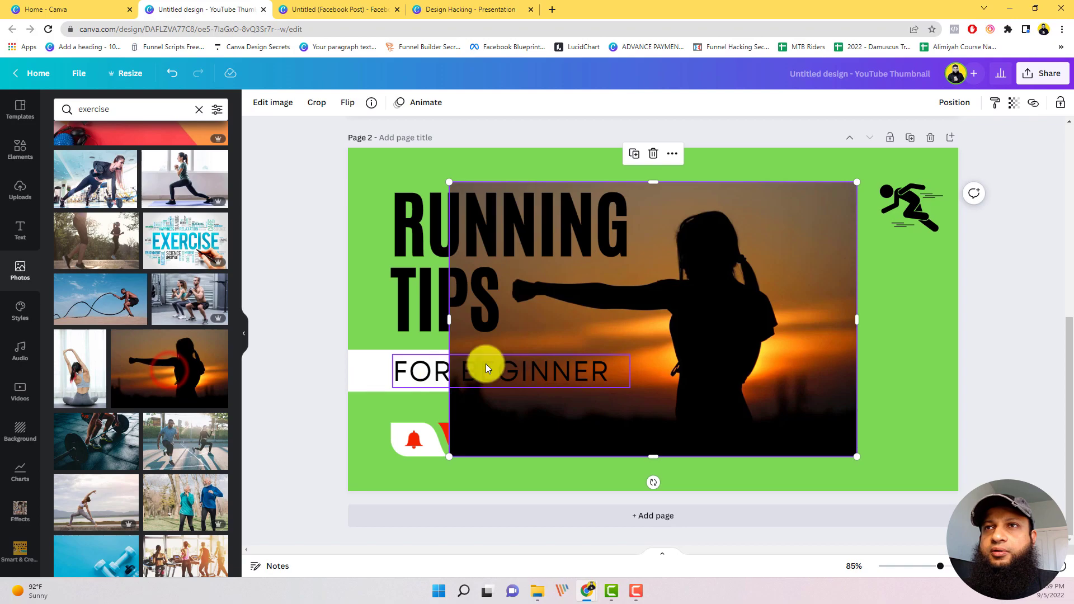
Enlarge and reposition the sunset silhouette photo so that it covers the second page.
left_click_drag(734, 312, 834, 351)
left_click_drag(553, 217, 293, 160)
left_click_drag(851, 338, 859, 407)
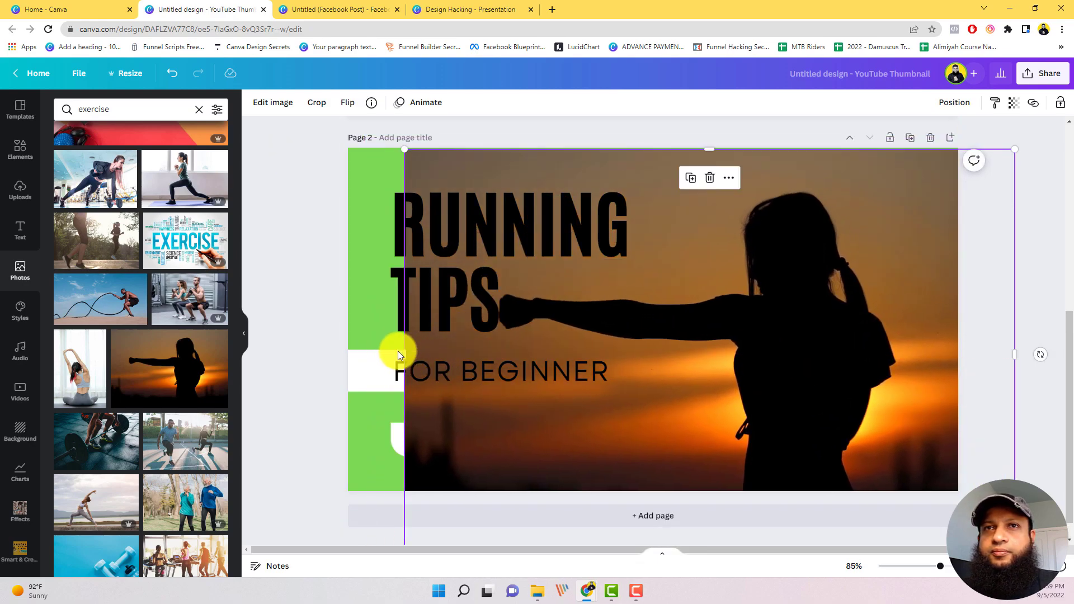
left_click_drag(405, 351, 342, 358)
mouse_move(904, 351)
left_mouse_down()
mouse_move(917, 358)
mouse_move(906, 344)
left_mouse_up()
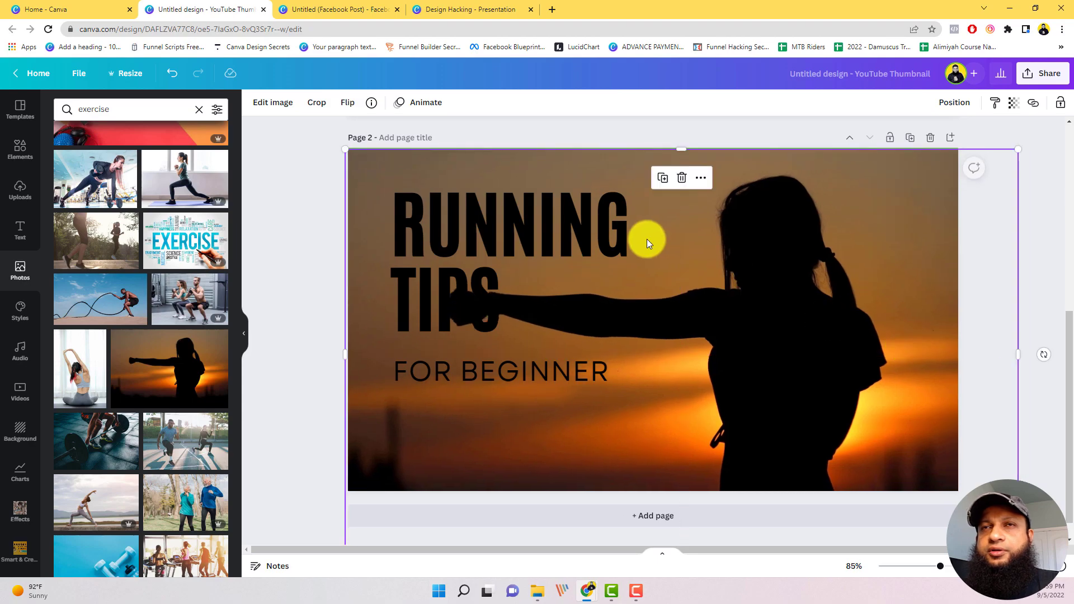
Set the RUNNING TIPS heading's text colour on the second page to the amber brand colour.
left_click(549, 226)
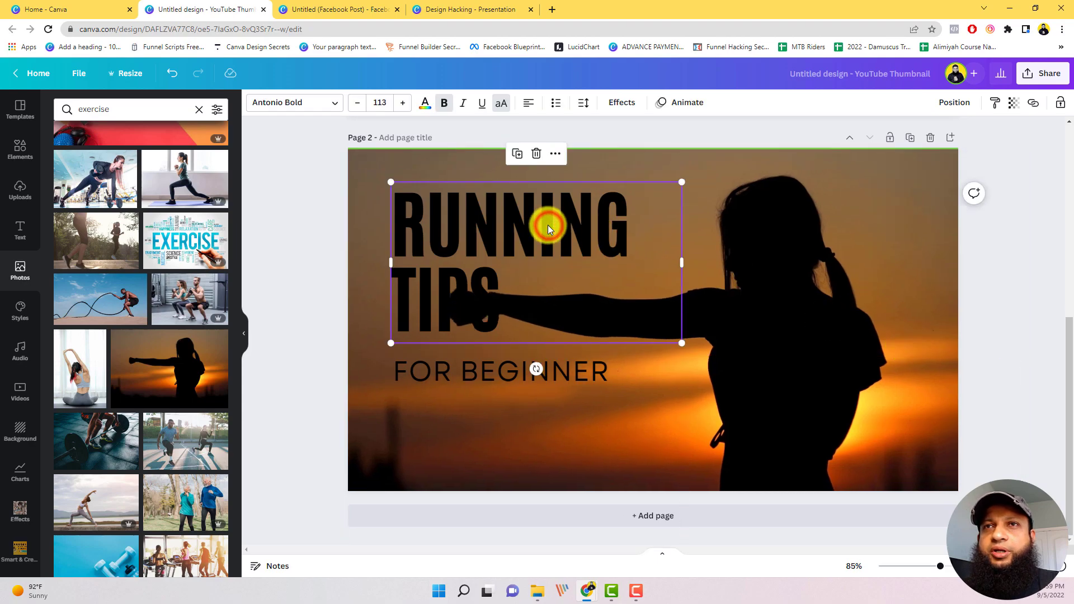
left_click(428, 106)
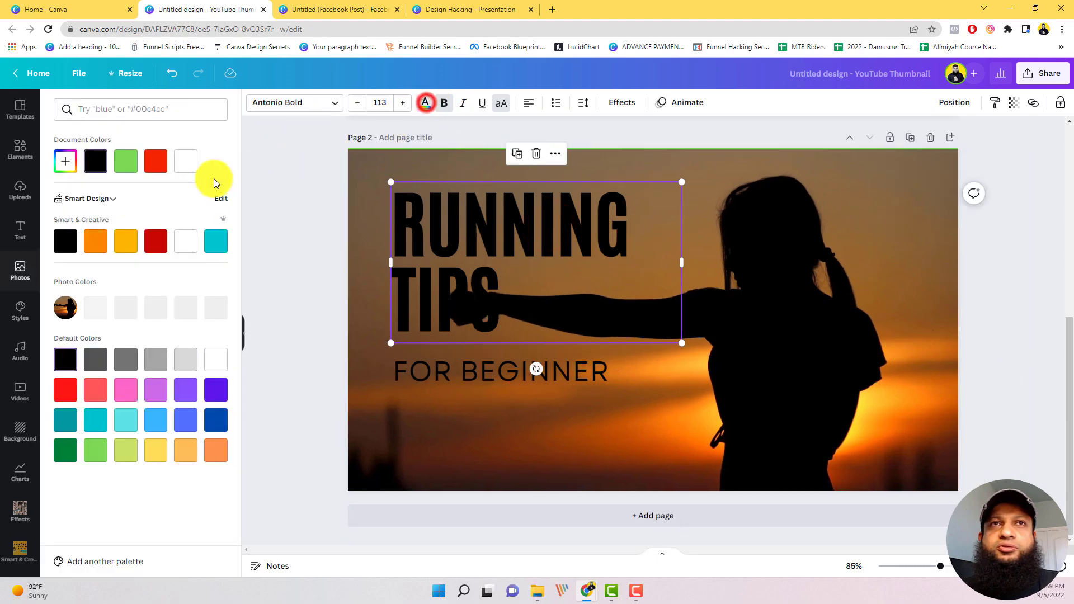
left_click(119, 246)
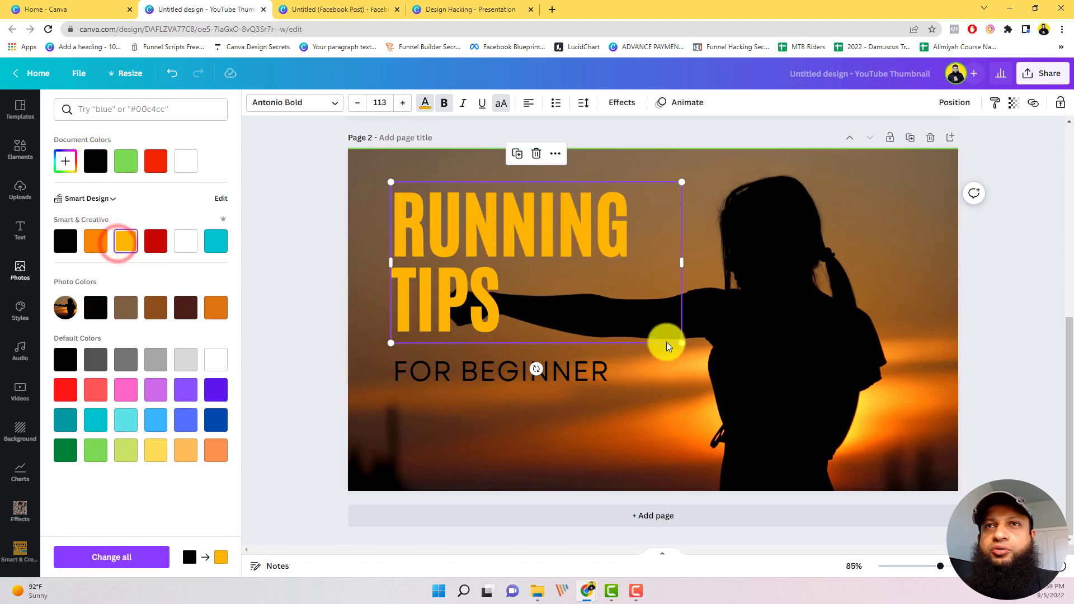
Resize the RUNNING TIPS heading on the second page and shift it slightly inward.
left_click_drag(668, 335, 612, 293)
left_click_drag(522, 240, 556, 230)
left_click_drag(643, 293, 717, 336)
mouse_move(539, 236)
left_mouse_down()
mouse_move(522, 250)
mouse_move(526, 234)
left_mouse_up()
Enlarge and reposition the second page's sunset silhouette photo and place it behind the other elements.
double_click(880, 308)
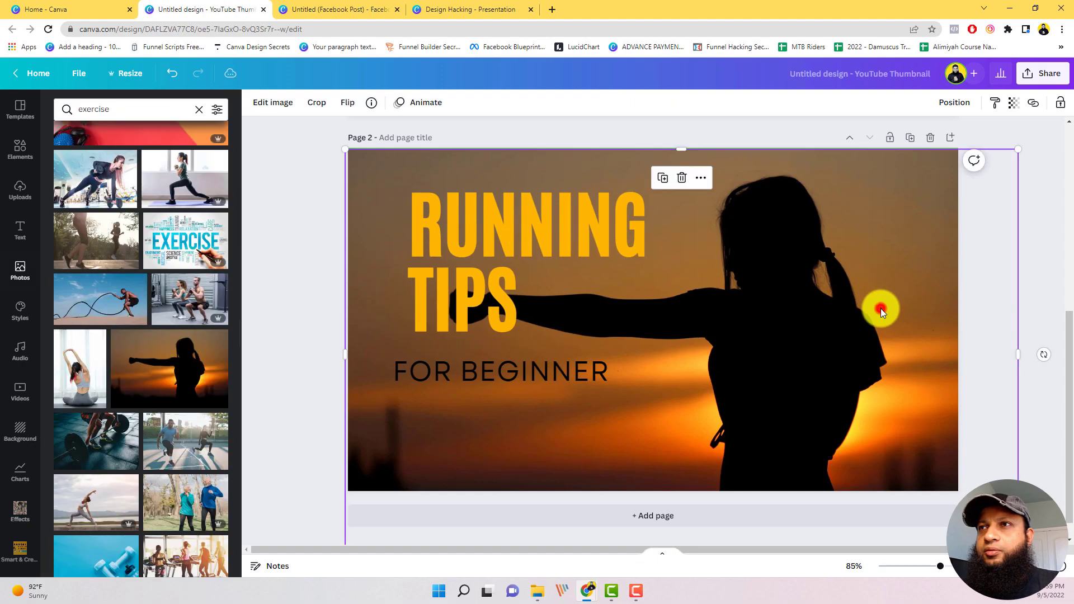
left_click(1039, 196)
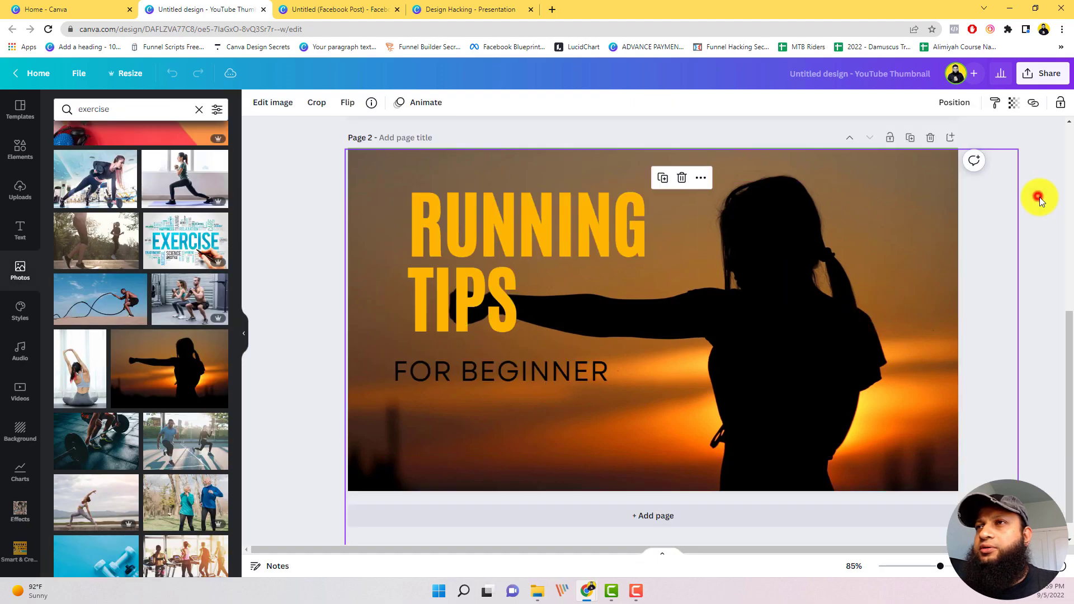
left_click_drag(1019, 149, 1072, 85)
left_click_drag(847, 298, 846, 359)
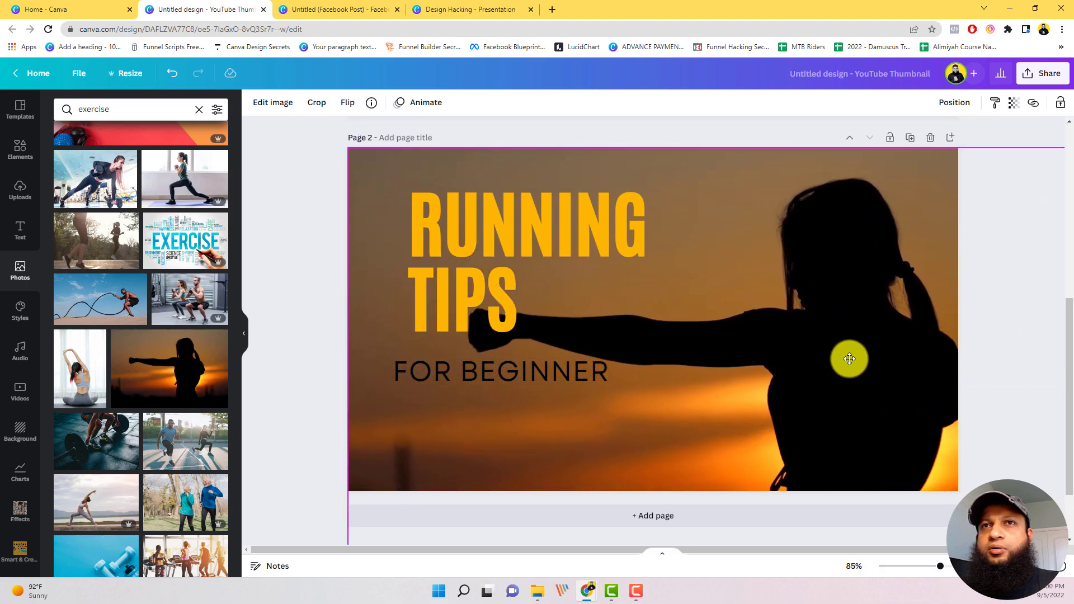
Move the RUNNING TIPS heading above the woman's outstretched arm and reduce its font size to 105.
left_click(494, 326)
mouse_move(495, 247)
left_mouse_down()
mouse_move(496, 227)
mouse_move(475, 228)
mouse_move(501, 241)
left_mouse_up()
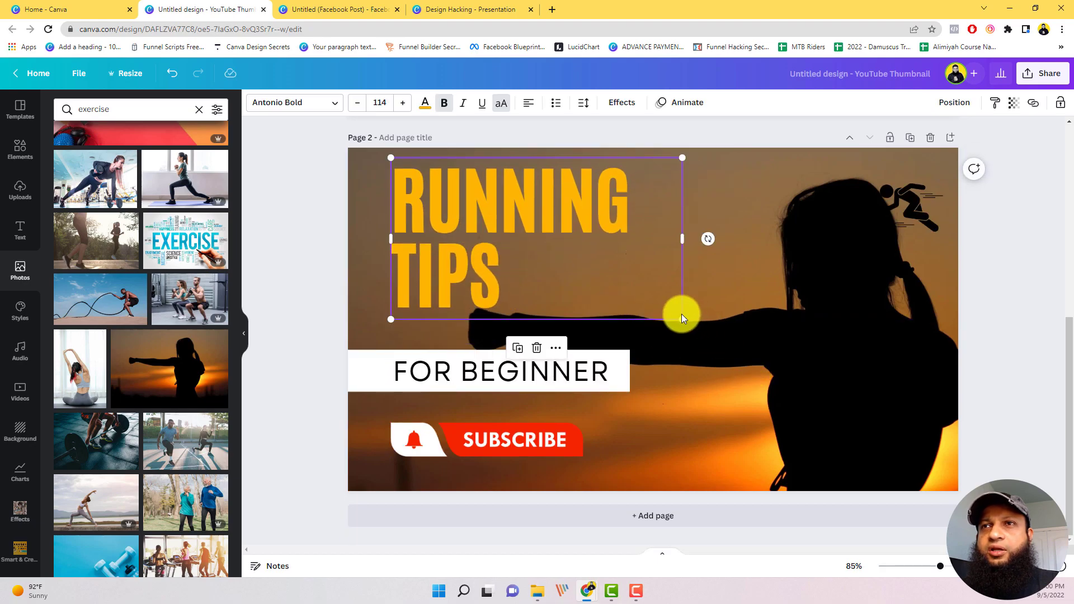
mouse_move(682, 318)
left_mouse_down()
mouse_move(623, 295)
mouse_move(665, 314)
left_mouse_up()
double_click(545, 252)
left_click(697, 386)
left_click_drag(585, 263, 574, 263)
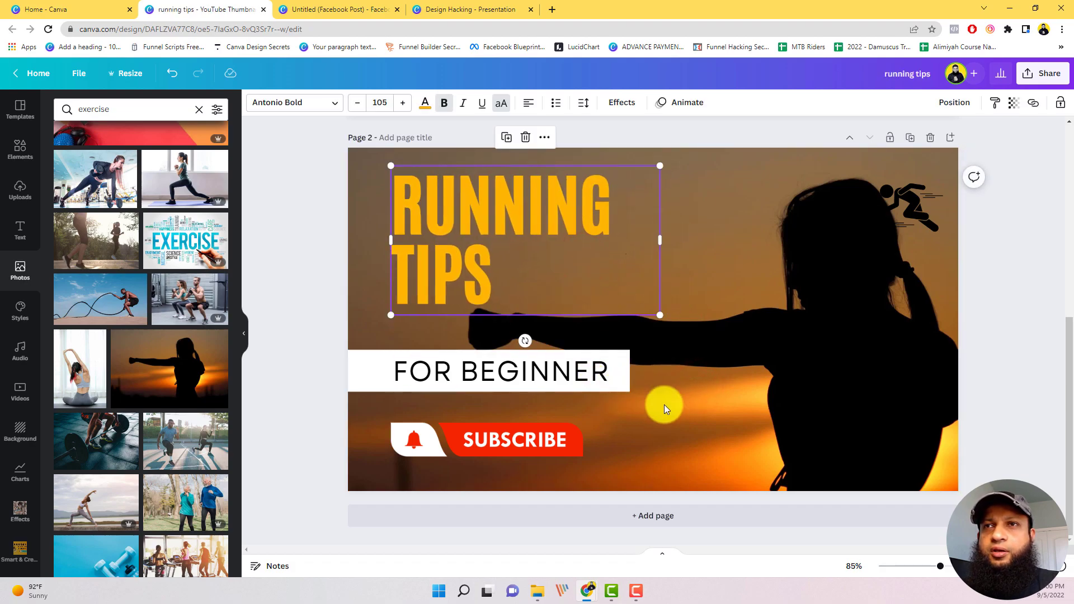
Move the FOR BEGINNER banner and the SUBSCRIBE graphic lower on the second page.
left_click(664, 404)
left_click(679, 384)
left_click(599, 378)
left_click_drag(598, 378, 599, 396)
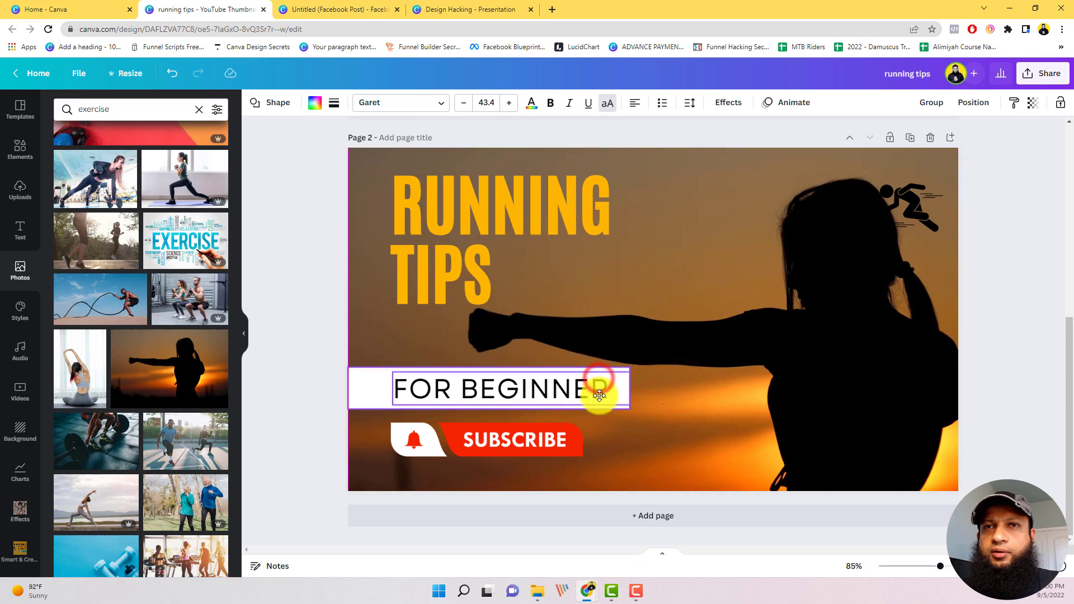
left_click_drag(566, 435, 564, 442)
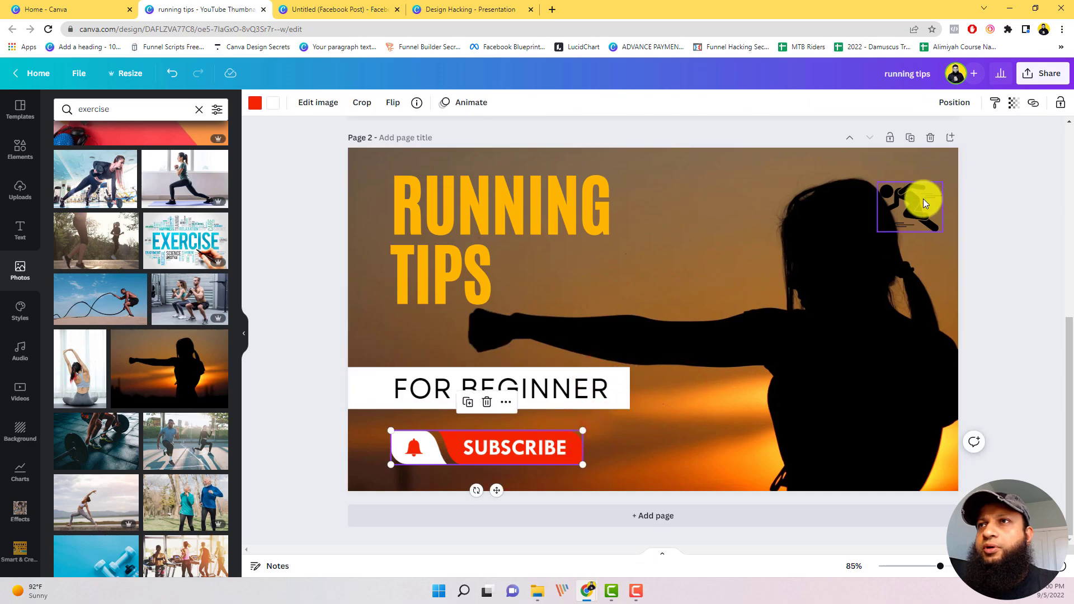
Shrink the runner icon into the second page's upper-right corner and recolour it white.
left_click_drag(924, 202, 937, 186)
left_click_drag(893, 214, 924, 179)
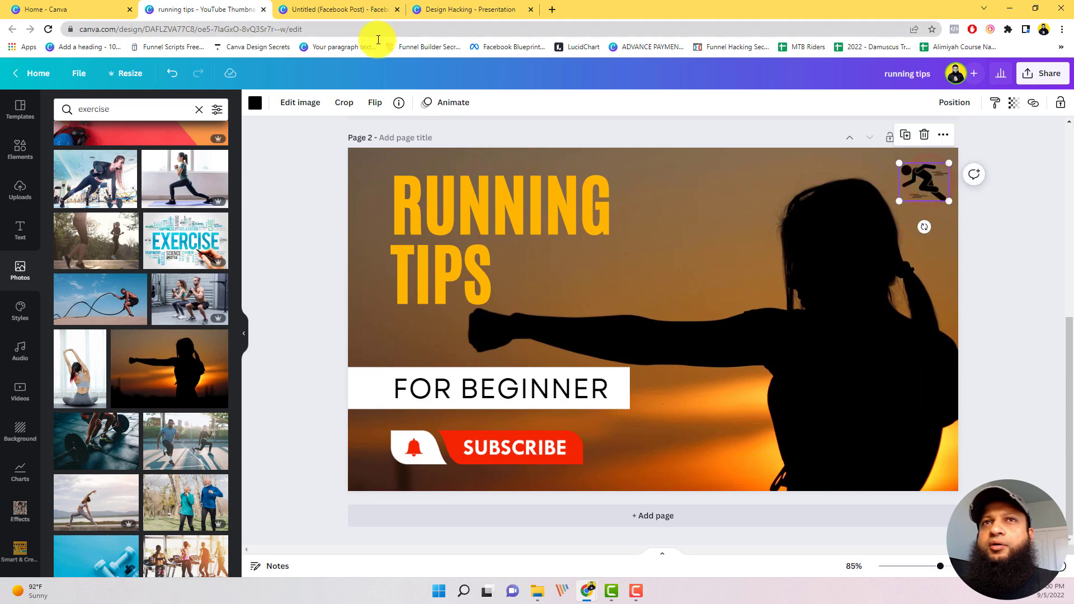
left_click(255, 103)
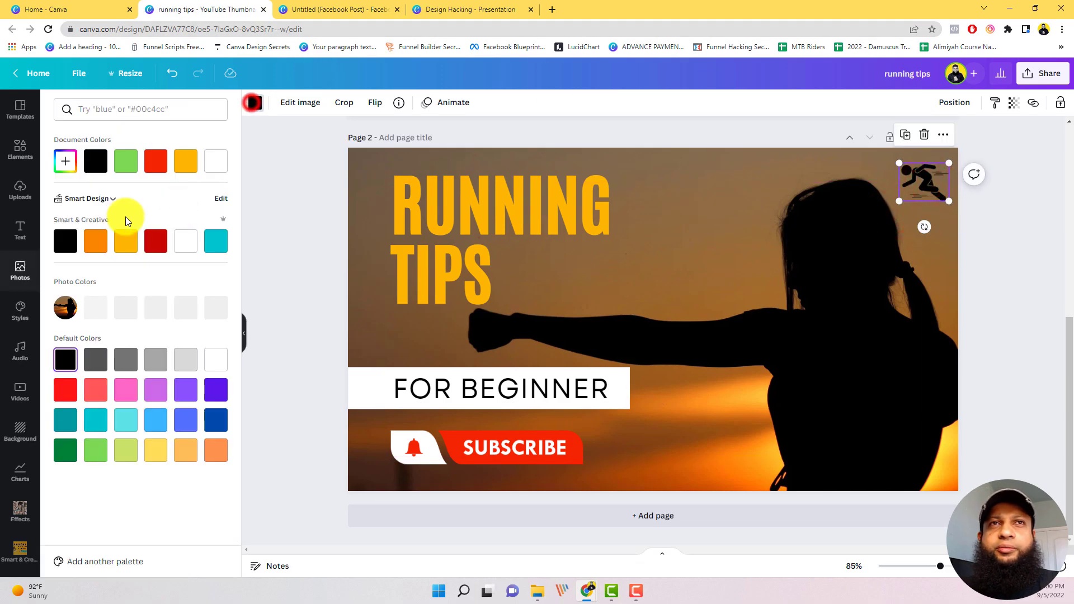
left_click(96, 248)
left_click(126, 246)
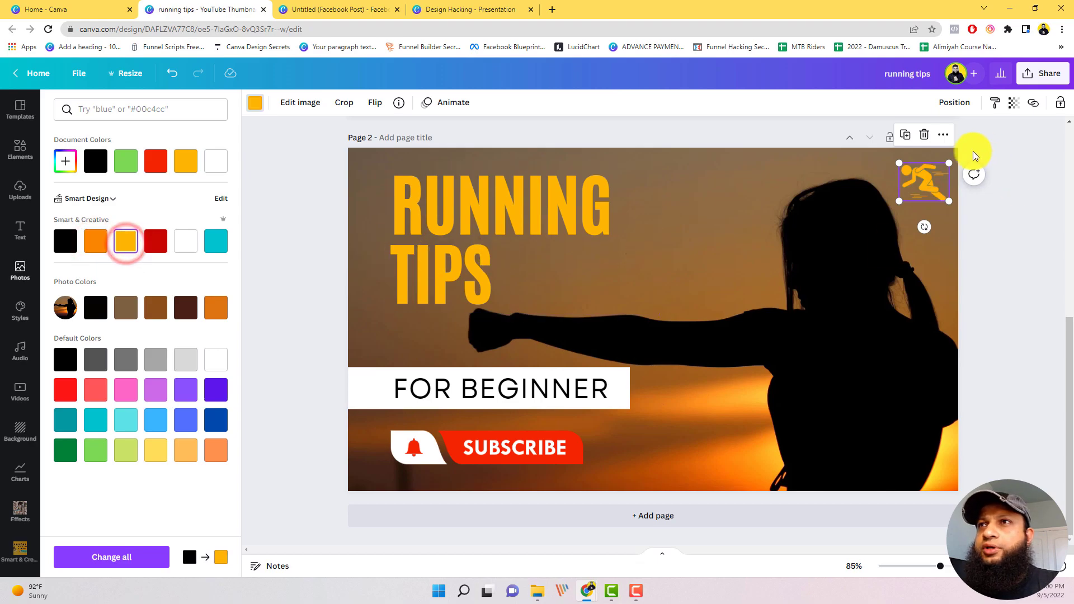
left_click(184, 241)
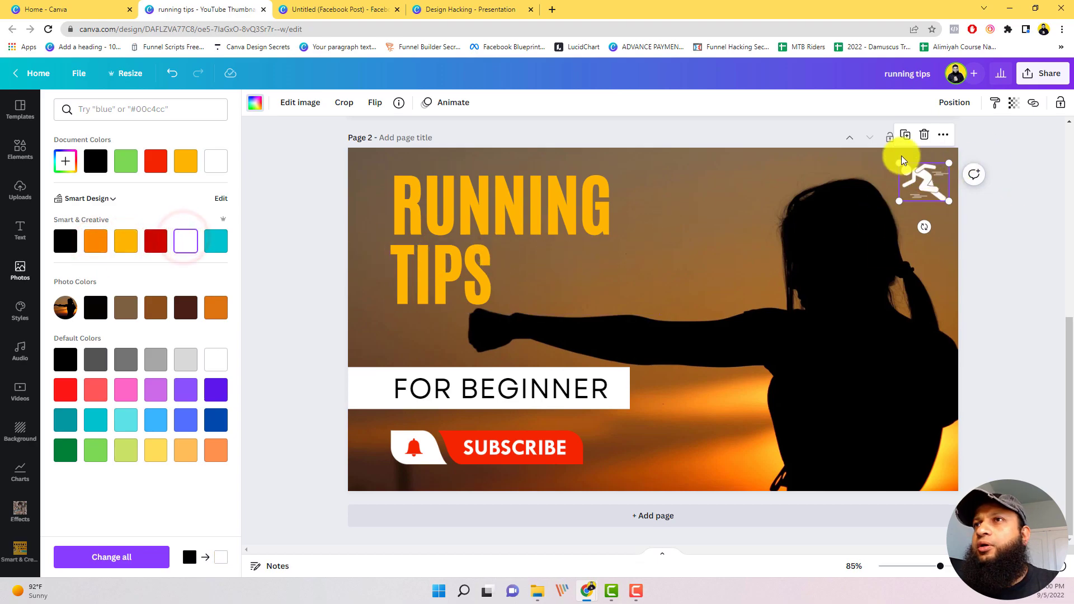
left_click(769, 212)
left_click(1026, 327)
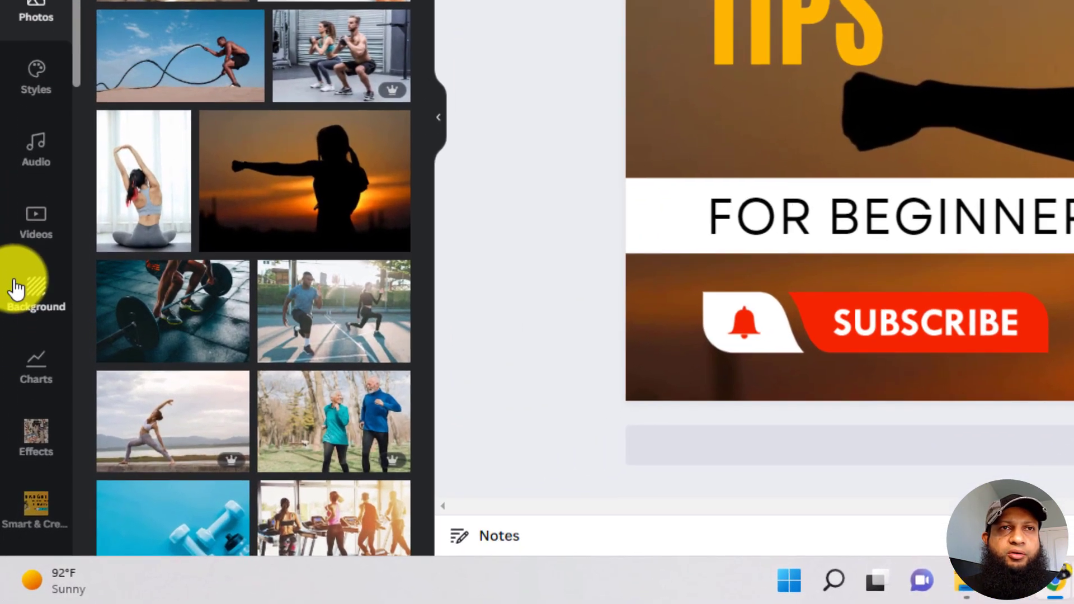
Browse the background categories and apply the blue marbled Abstract background to the second page.
left_click(28, 341)
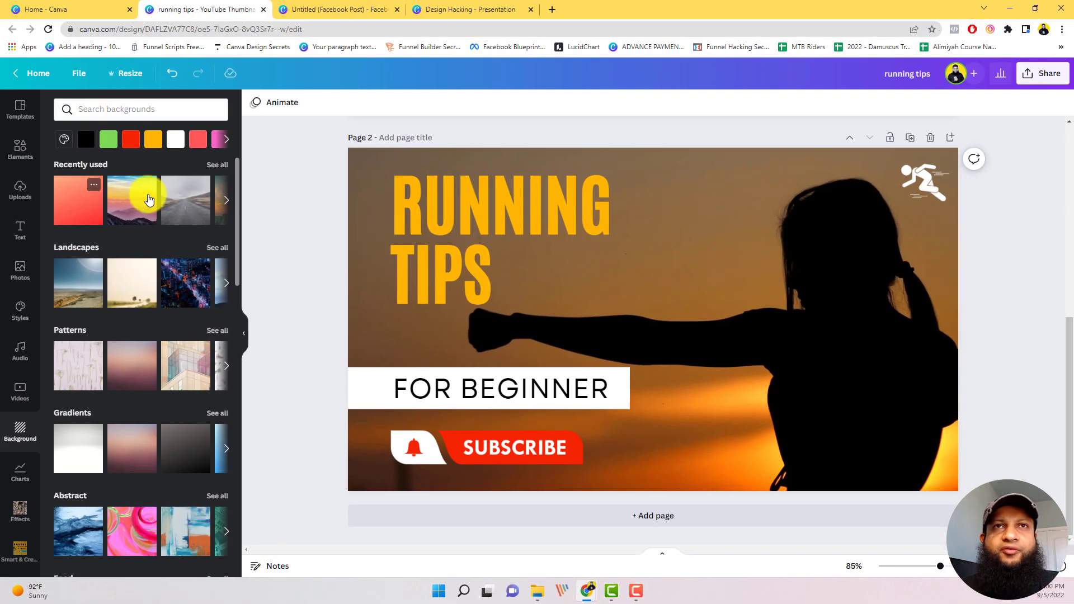
left_click(224, 208)
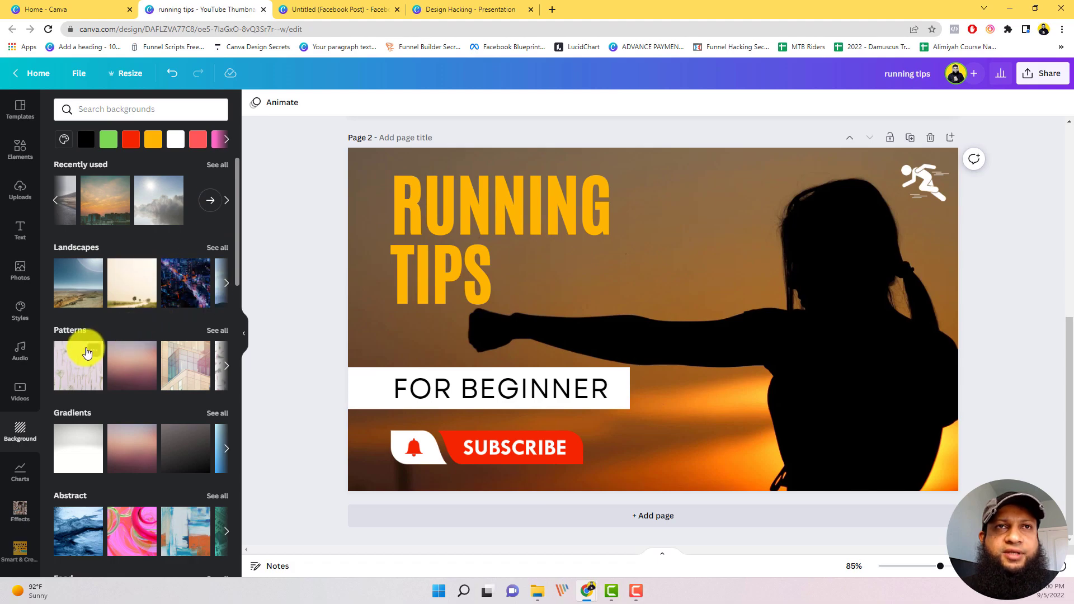
left_click(227, 367)
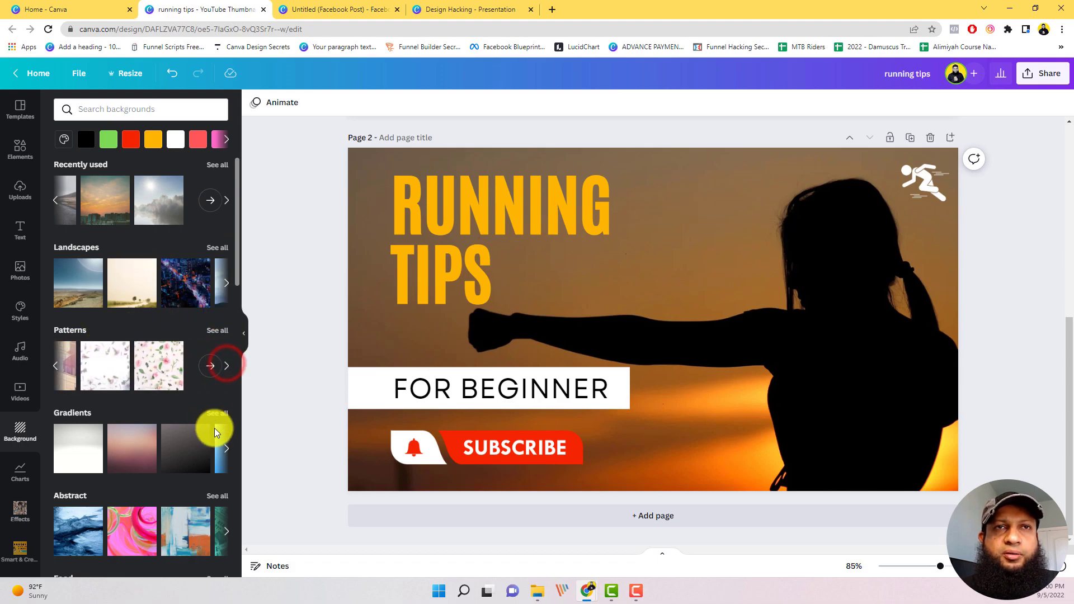
left_click(227, 453)
scroll(216, 370, "down", 3)
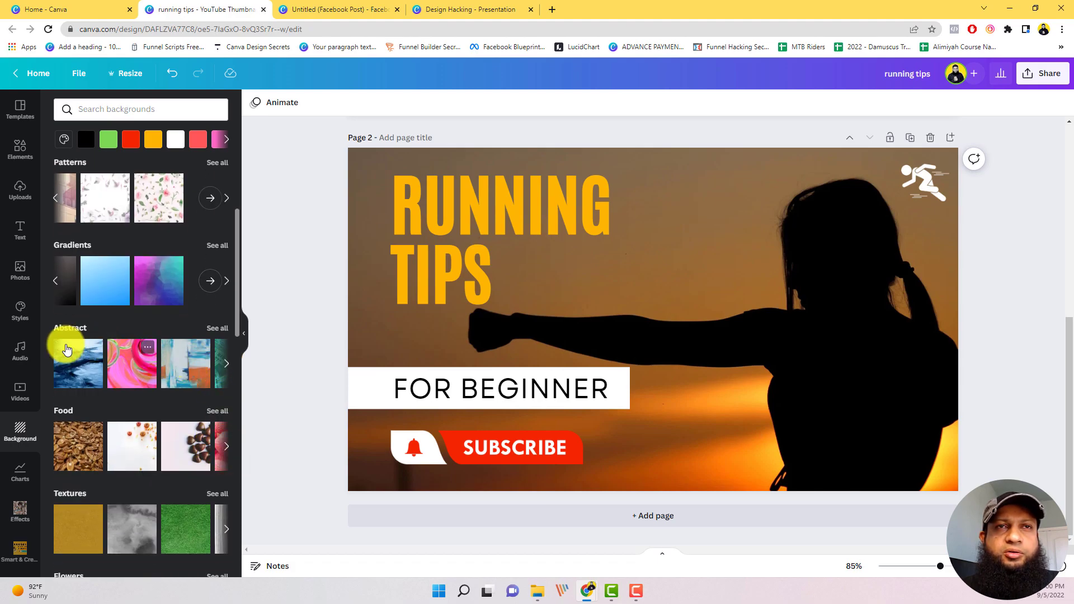
left_click(84, 372)
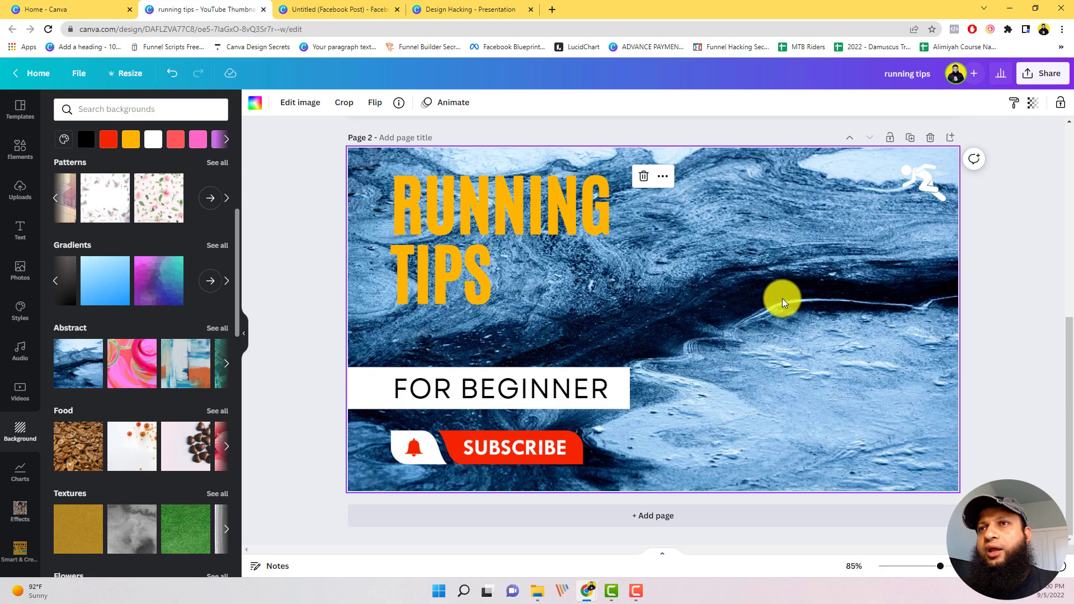
Try the blue starry nebula from Nature as the second page's background, replacing it with the orange sunset skyline.
scroll(178, 425, "down", 3)
scroll(168, 531, "down", 3)
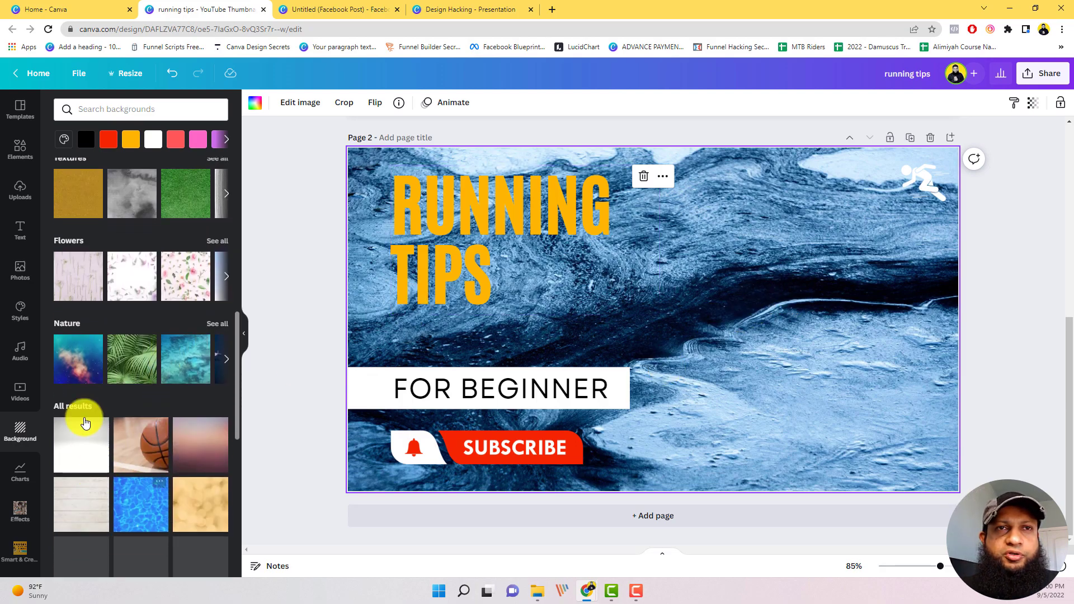
left_click(79, 359)
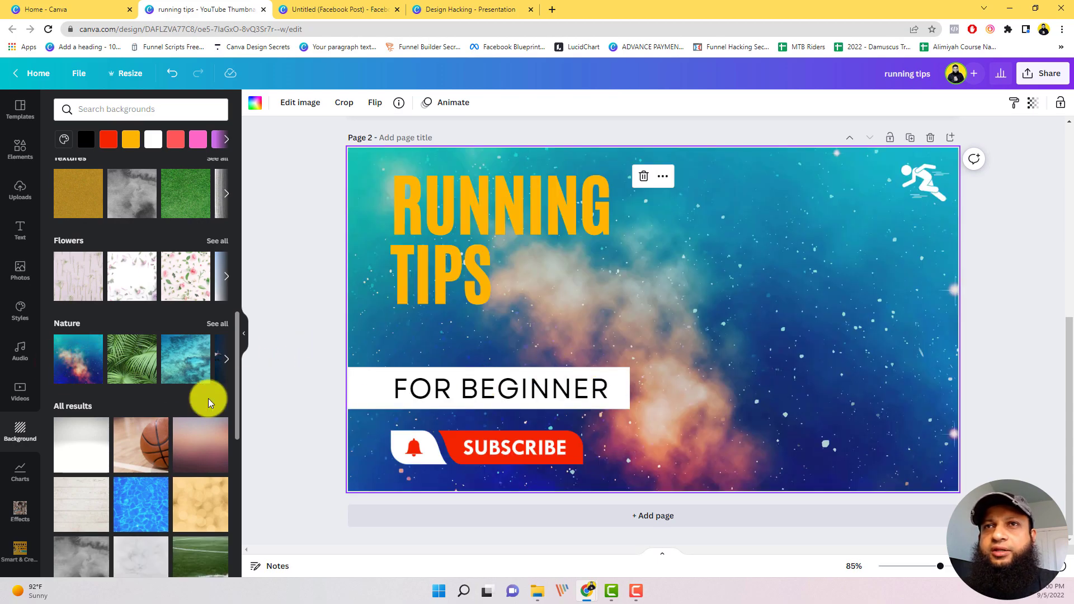
scroll(159, 436, "down", 5)
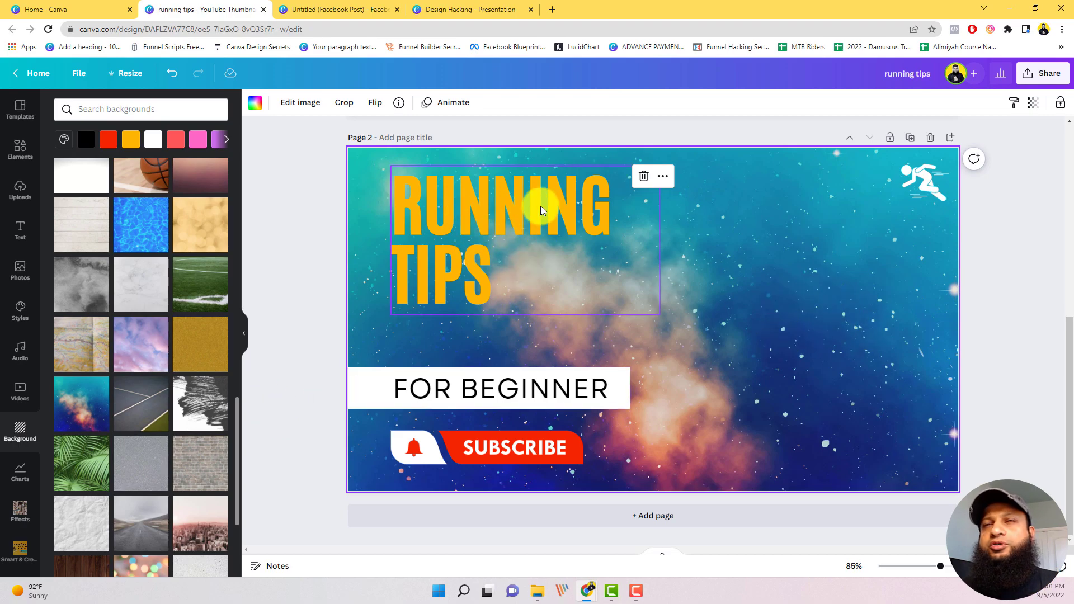
scroll(135, 472, "down", 4)
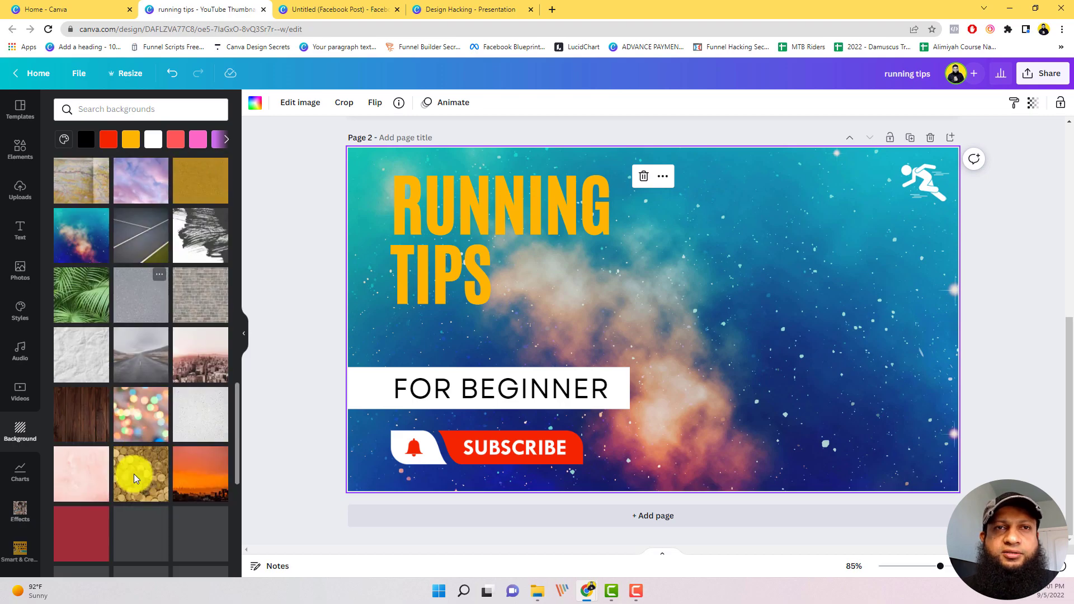
left_click(191, 430)
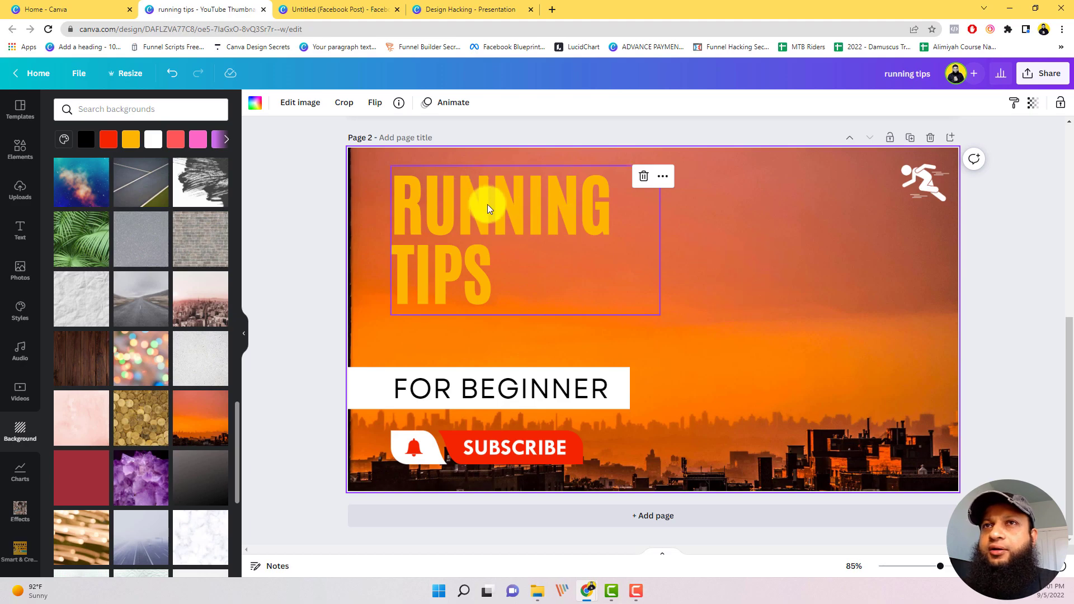
Set the second page's RUNNING TIPS heading to white and enlarge it to font size 117.
left_click(513, 247)
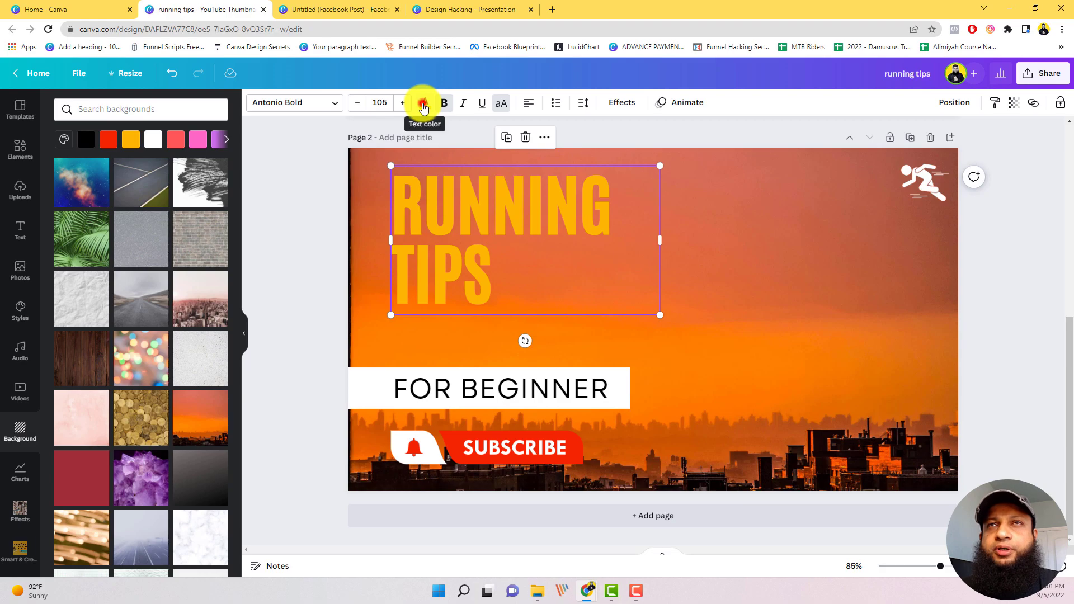
left_click(424, 105)
left_click(190, 161)
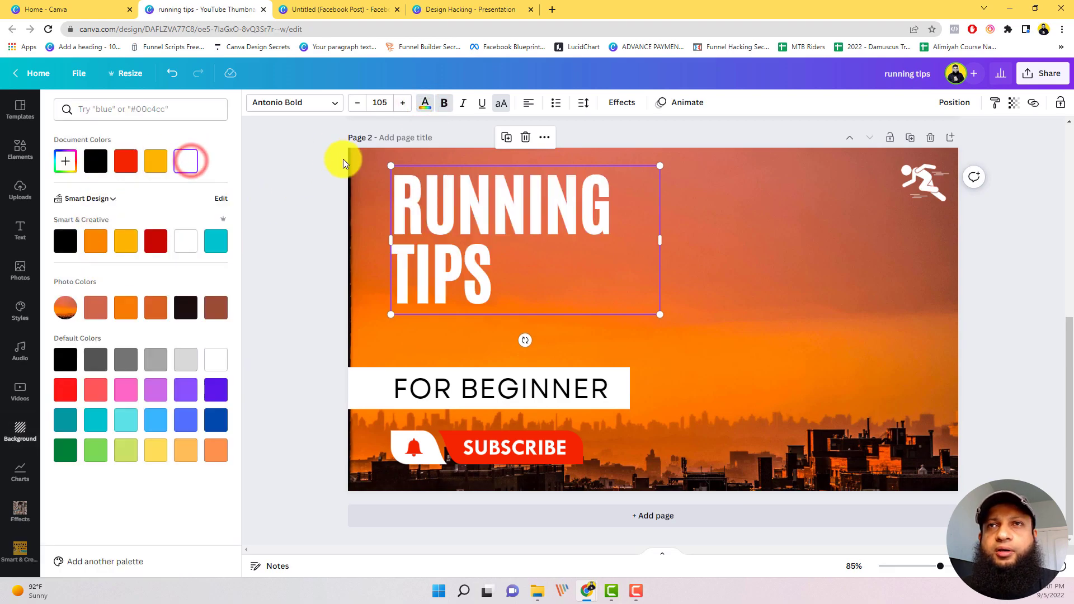
left_click(763, 316)
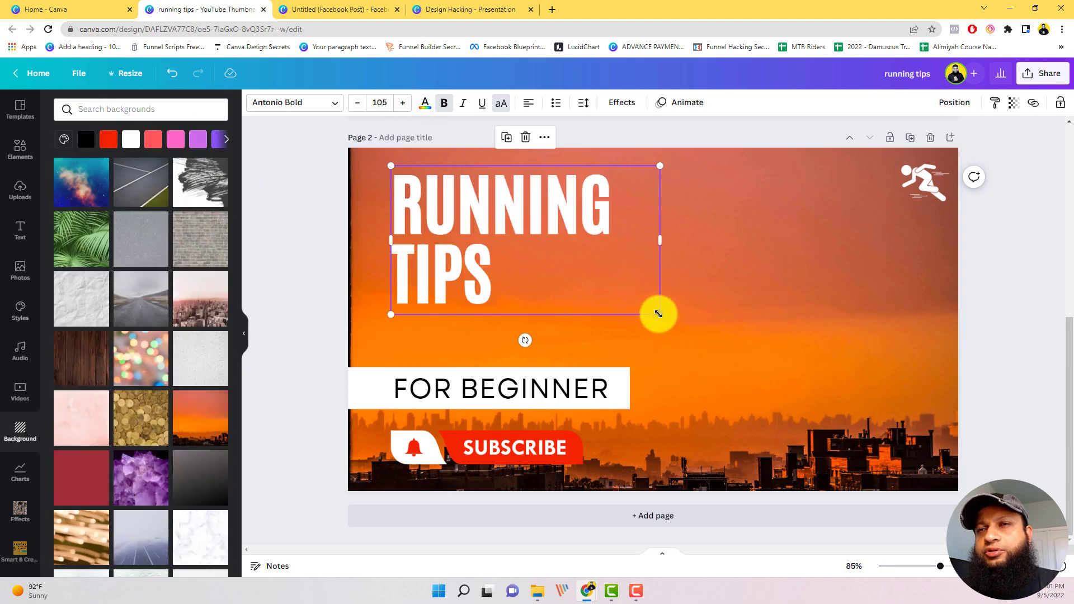
left_click_drag(658, 314, 692, 332)
double_click(688, 287)
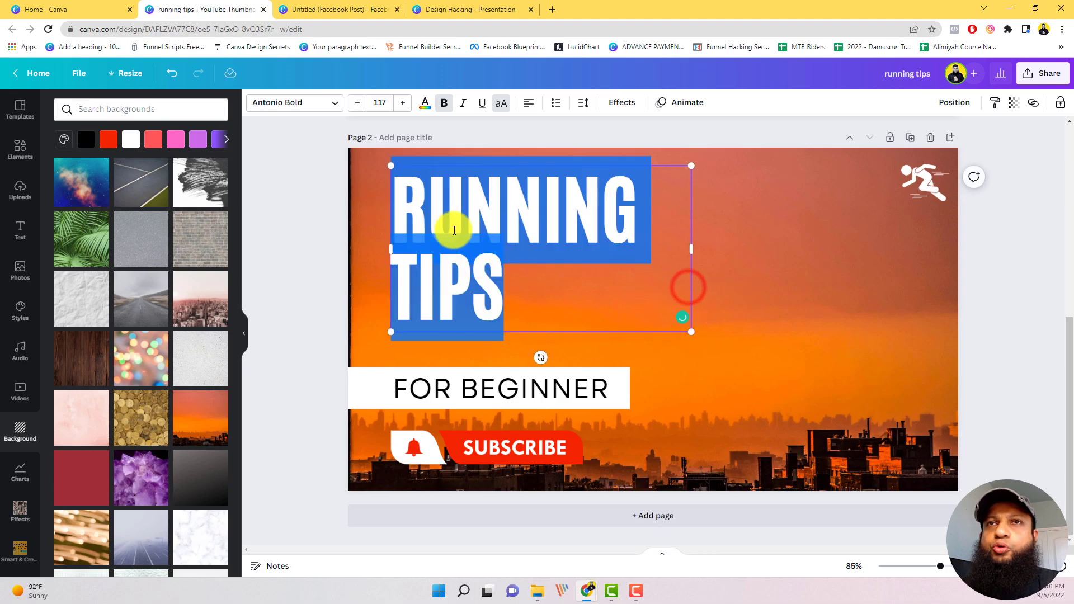
left_click(717, 249)
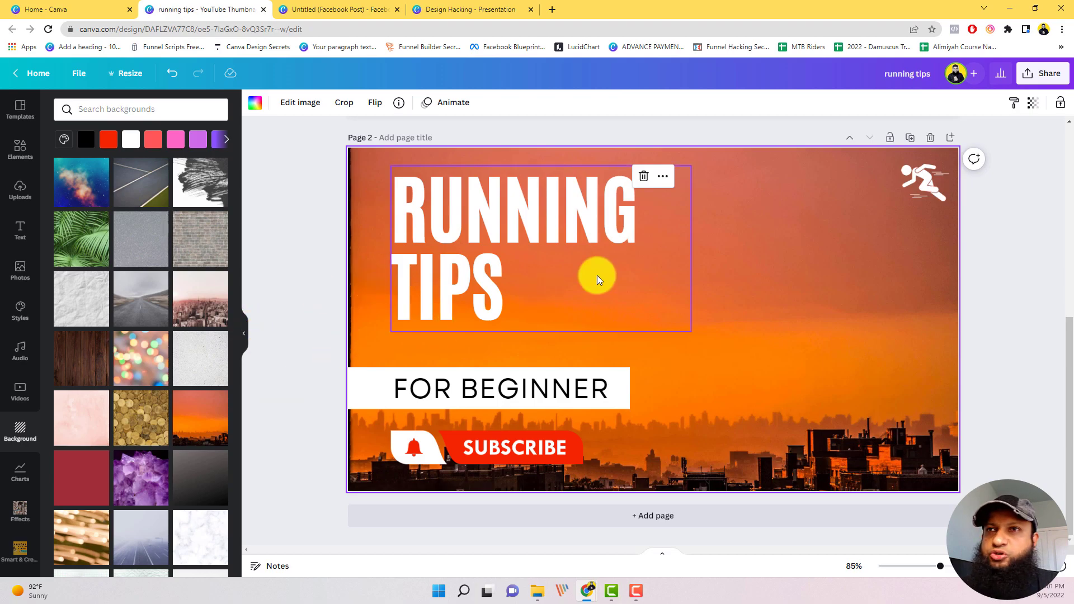
Show all Gradients backgrounds and apply the blue raindrops image to the second page.
scroll(101, 337, "up", 4)
scroll(82, 302, "up", 5)
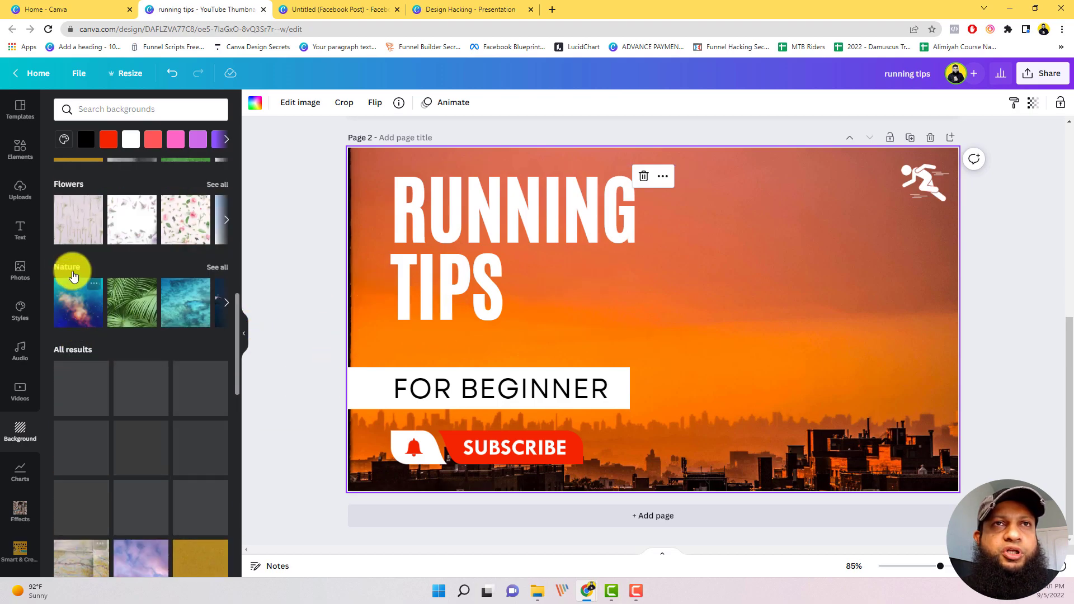
scroll(92, 295, "up", 3)
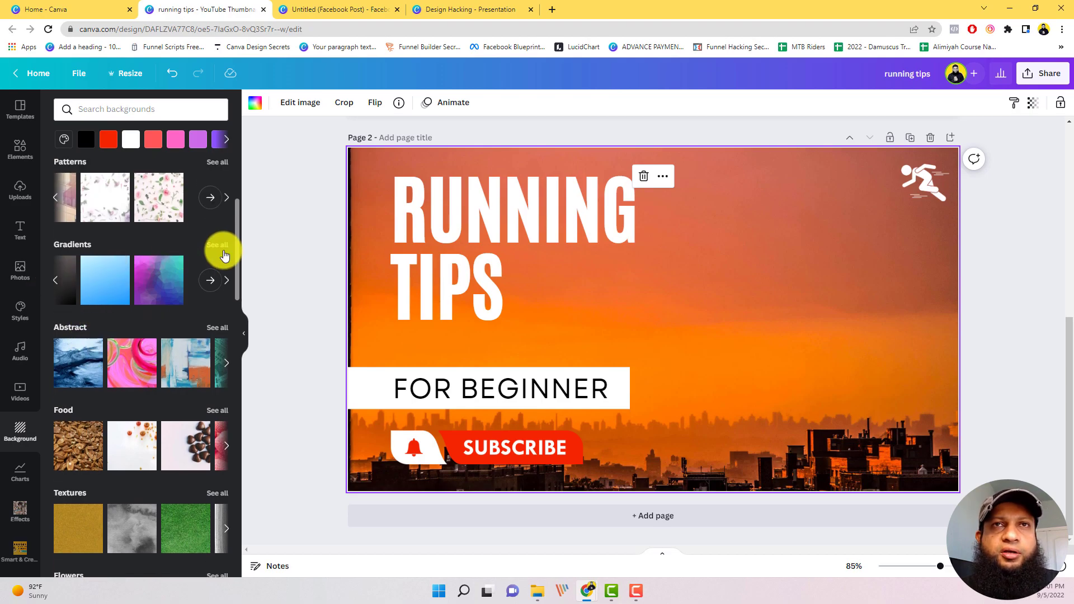
left_click(223, 253)
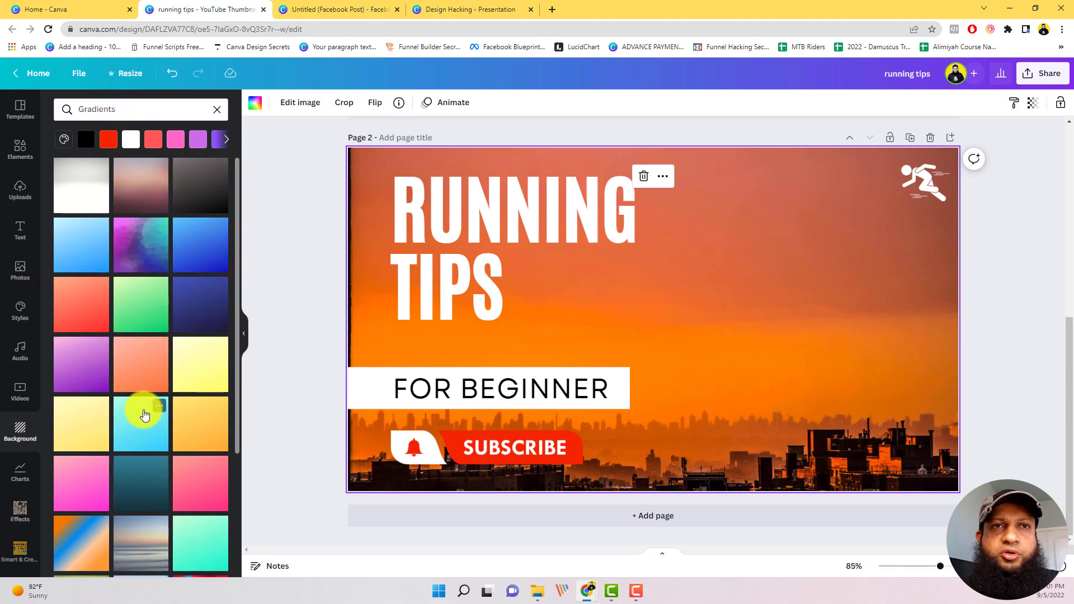
scroll(144, 414, "down", 3)
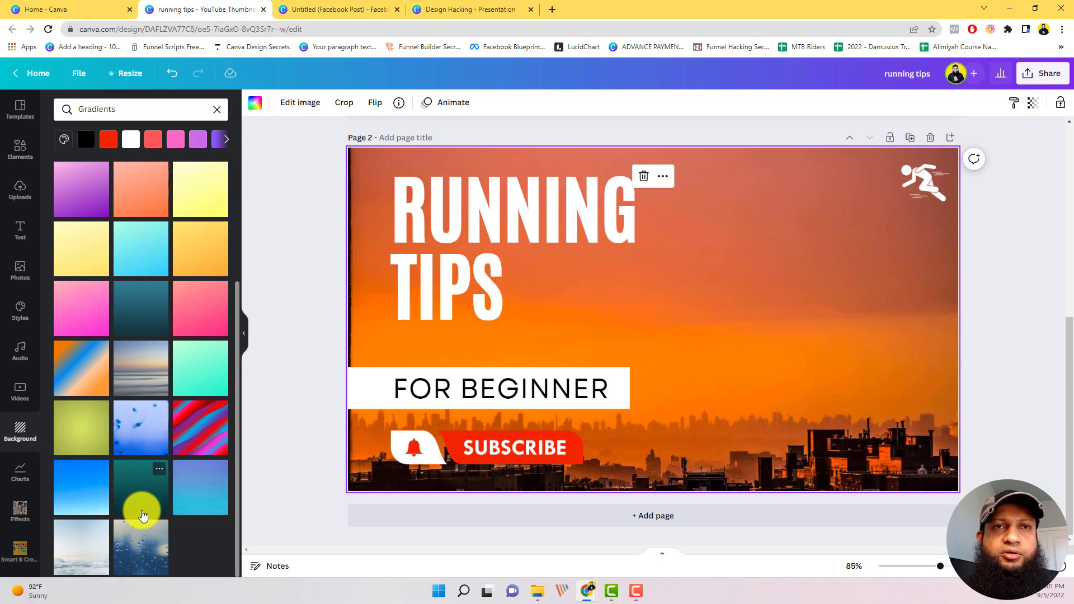
left_click(139, 541)
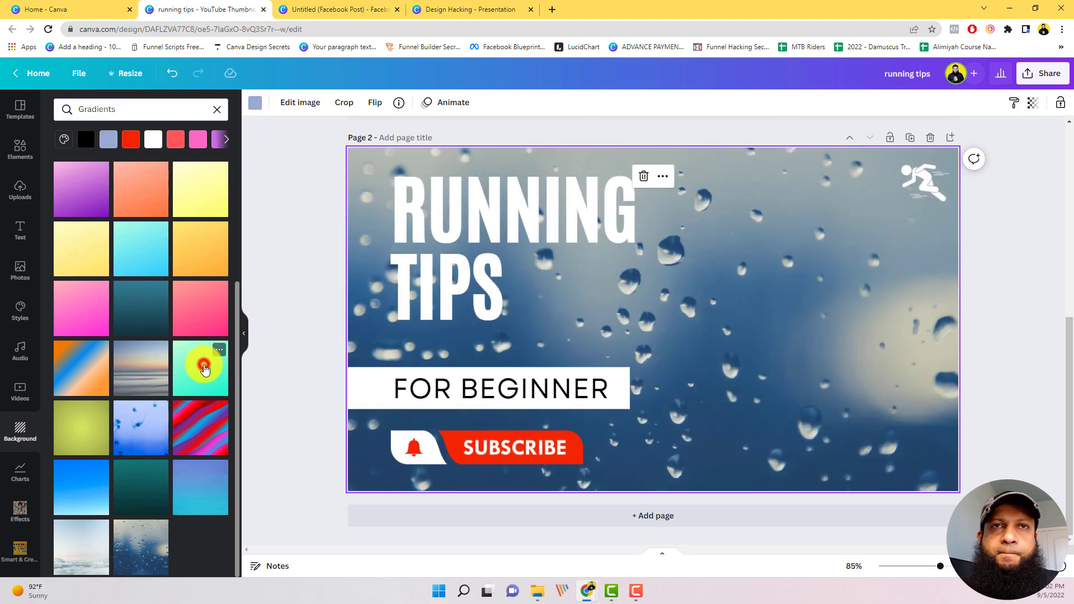
Try the mint and light blue gradients on the second page, and apply the pink gradient as its background.
left_click(204, 368)
left_click(149, 241)
left_click(82, 306)
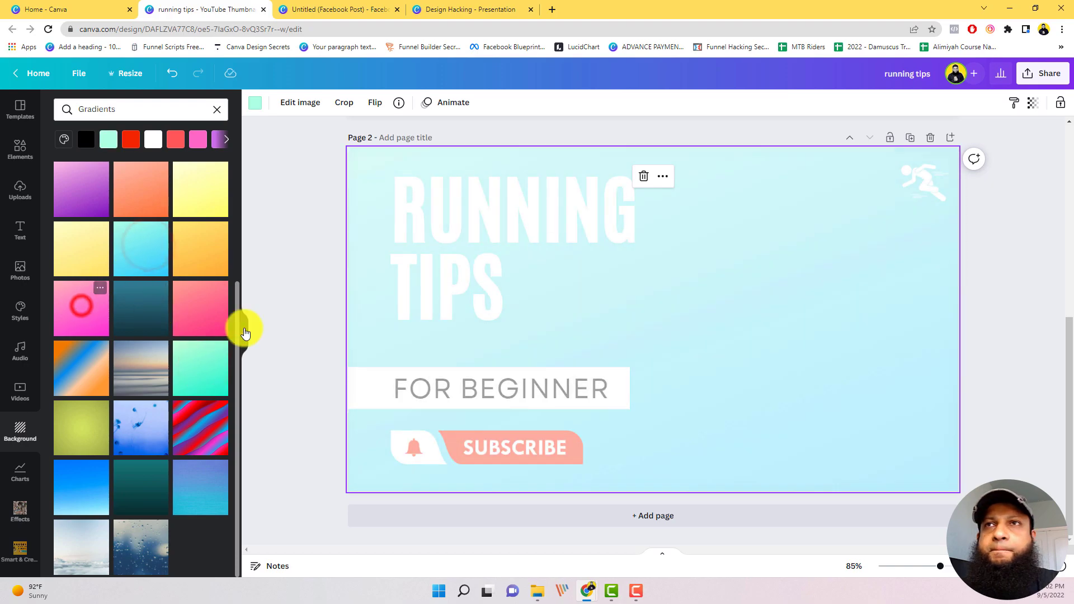
scroll(164, 413, "up", 3)
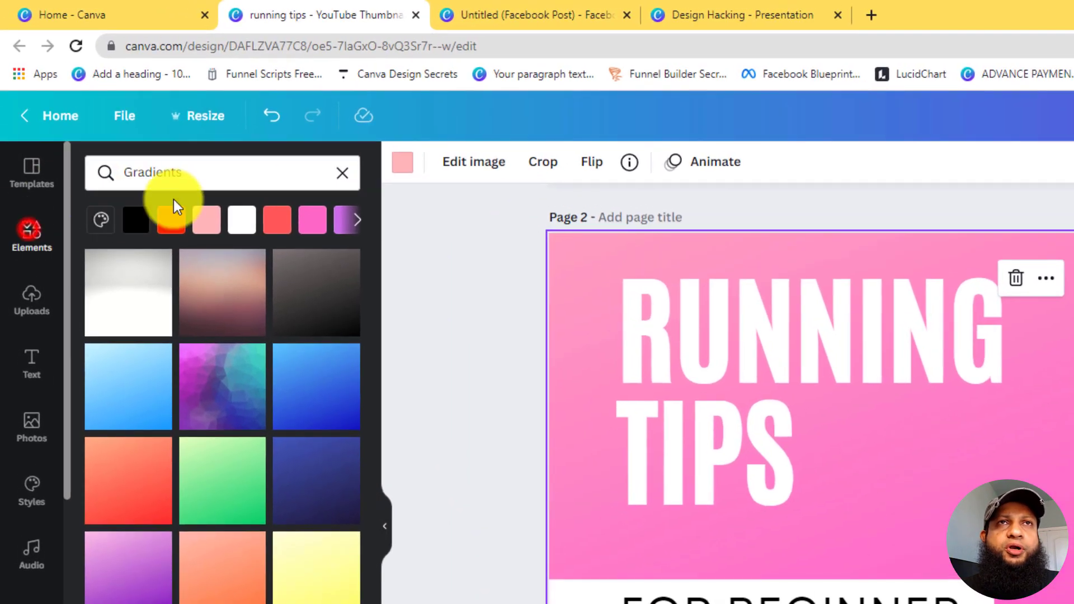
Search the elements library for Gradient.
left_click(215, 173)
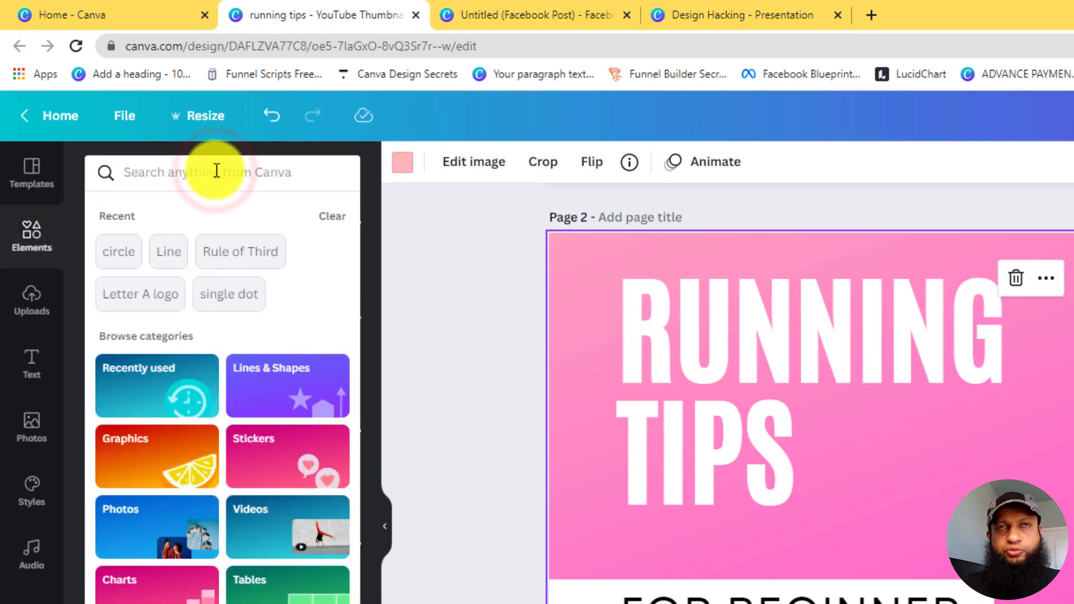
type("+")
key("BackSpace")
type("grad")
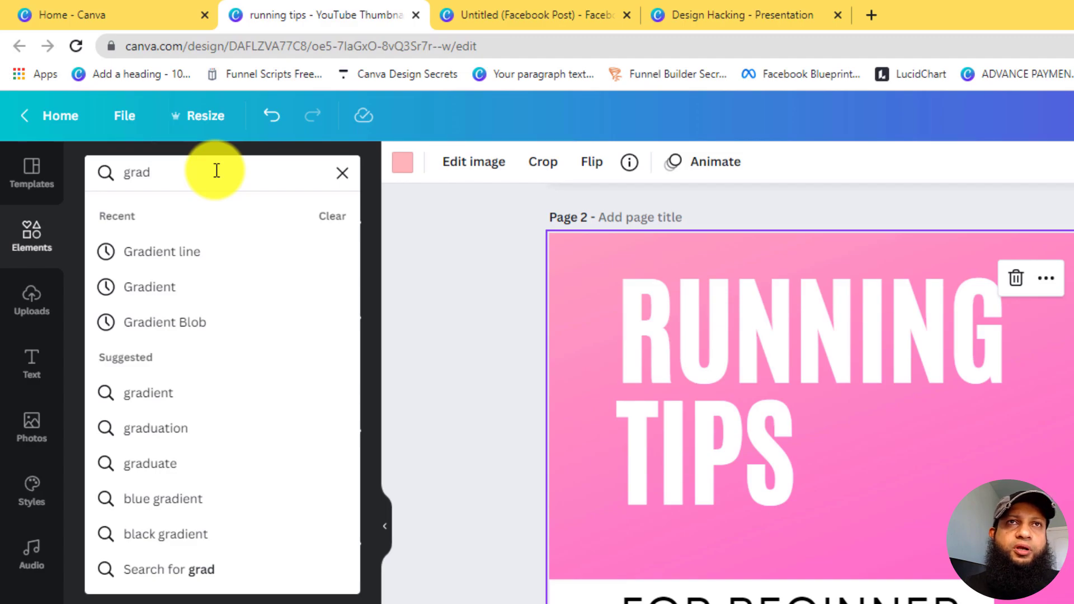
left_click(169, 288)
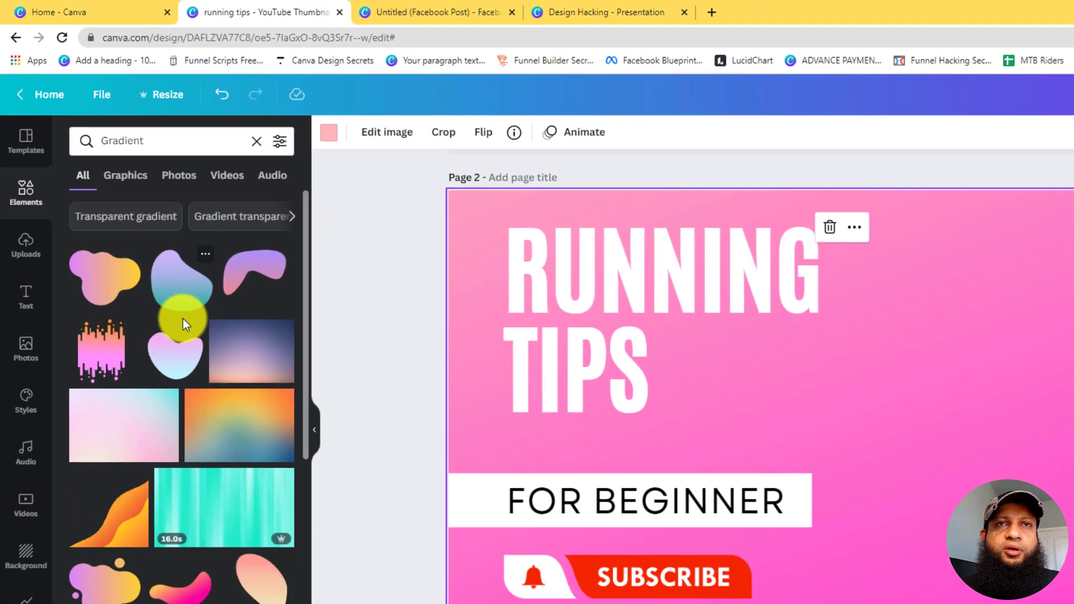
Add the pastel yellow, coral and teal blurred gradient to the second page and make it the page background.
scroll(264, 519, "down", 10)
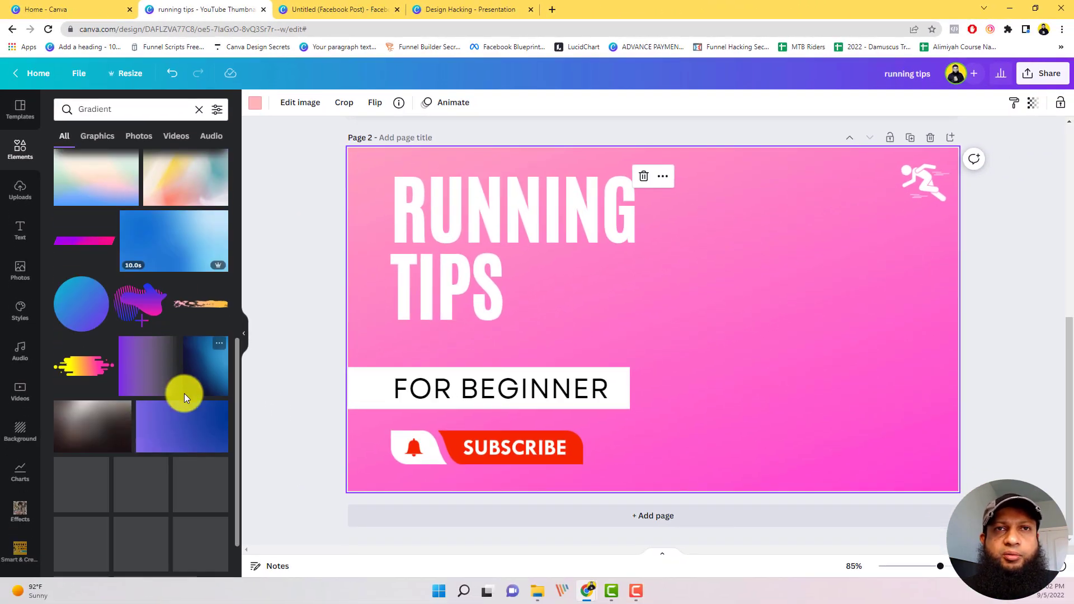
scroll(176, 203, "up", 2)
left_click(189, 223)
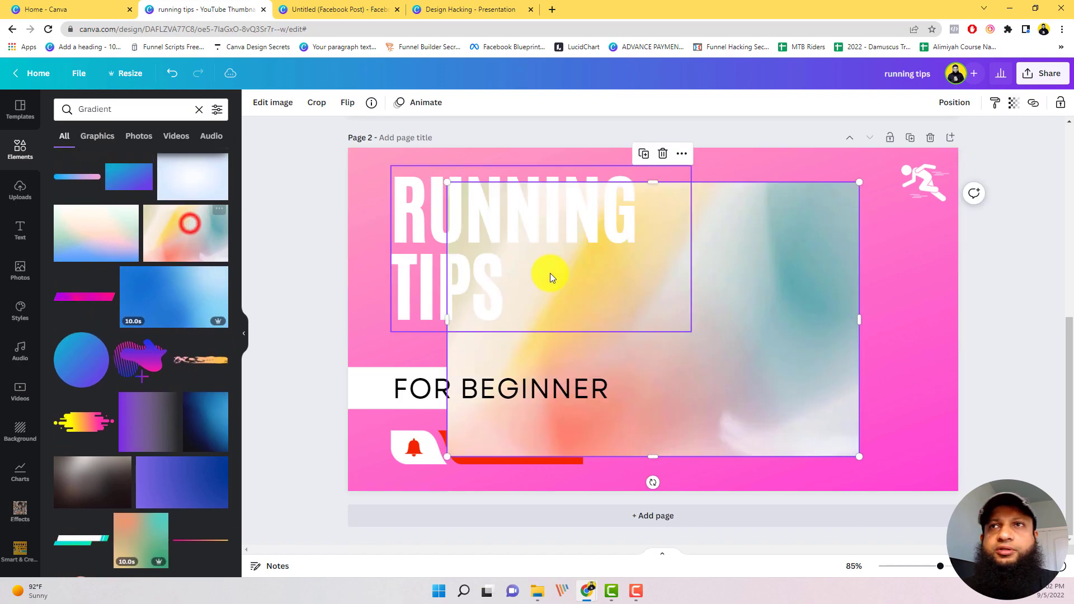
right_click(767, 277)
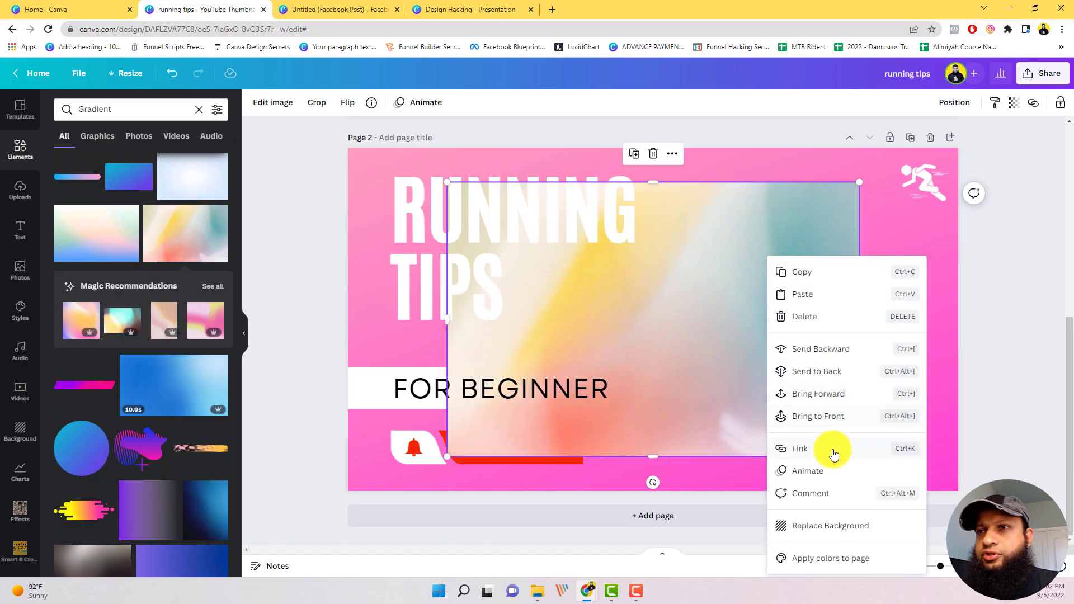
right_click(714, 239)
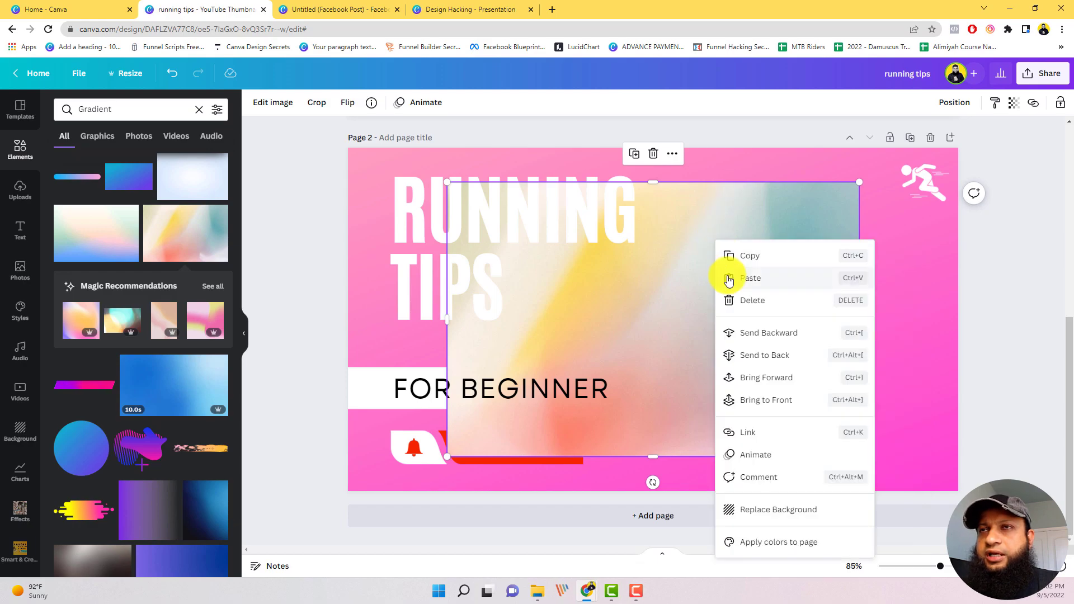
left_click(770, 510)
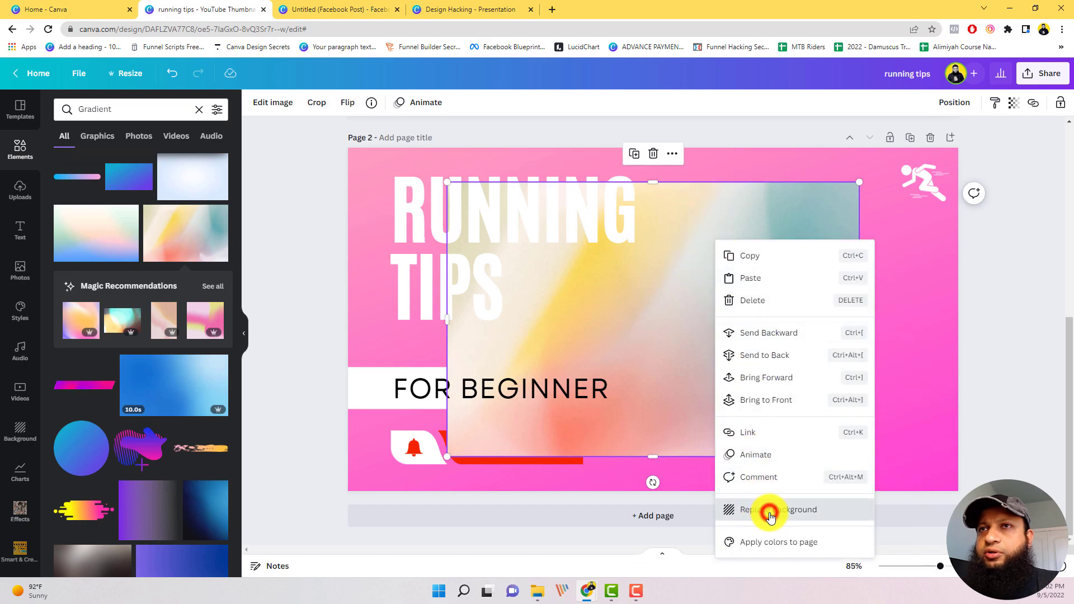
Recolour the second page's RUNNING TIPS heading with the dark red from the Smart & Creative palette.
left_click(544, 229)
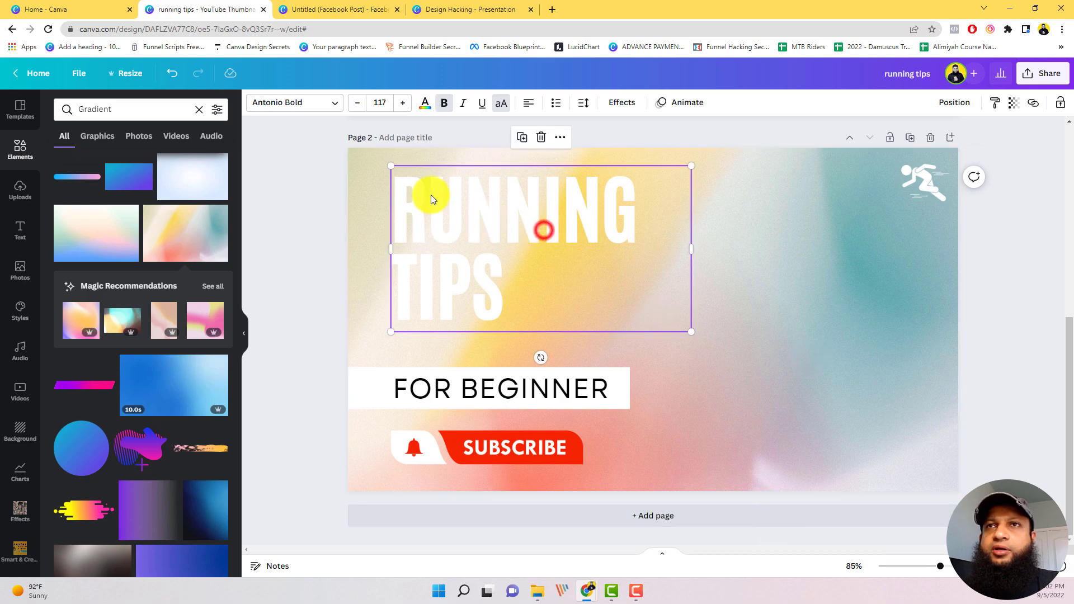
left_click(425, 103)
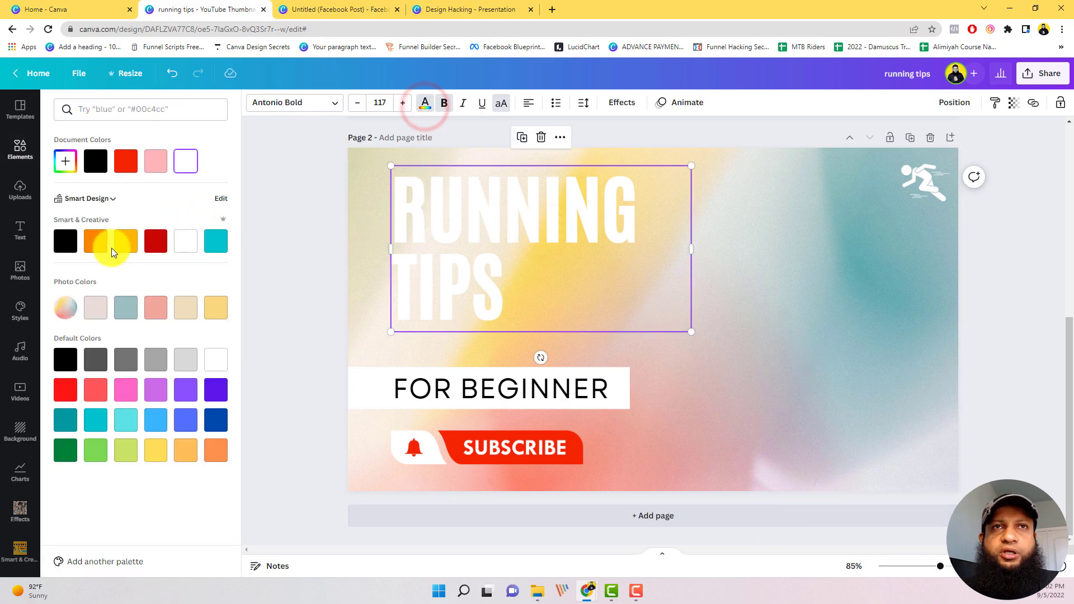
left_click(155, 241)
left_click(818, 286)
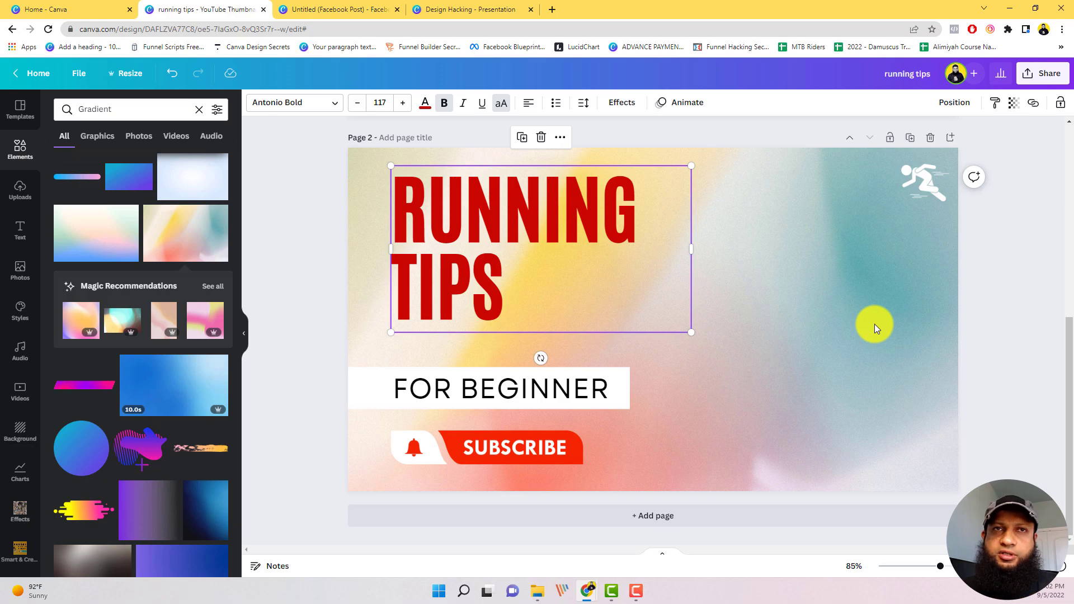
left_click(822, 325)
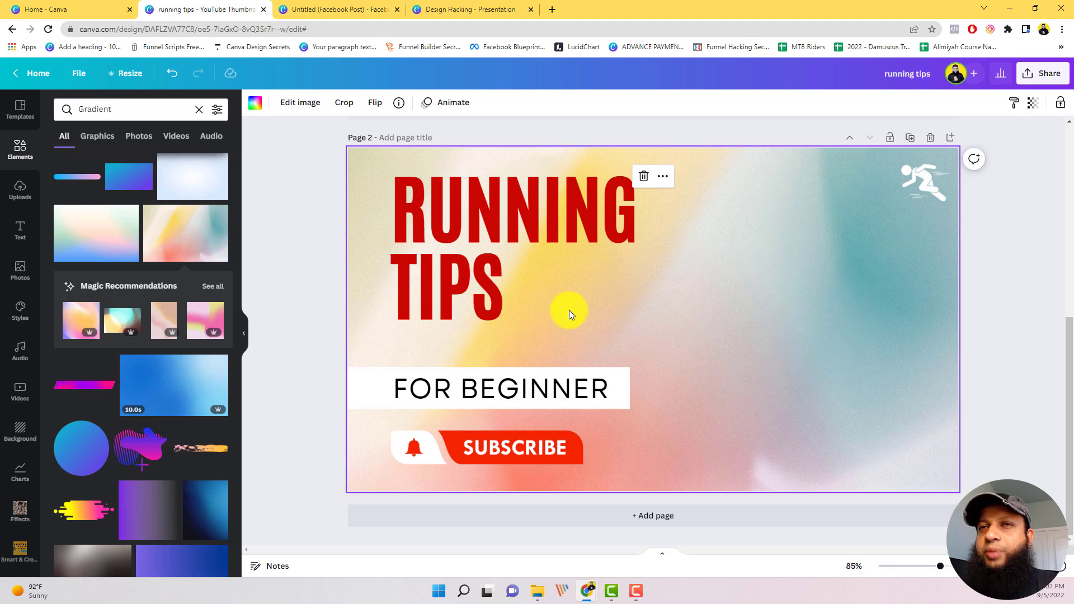
Narrow the RUNNING TIPS text box so that it fits closely around the word RUNNING.
left_click(492, 259)
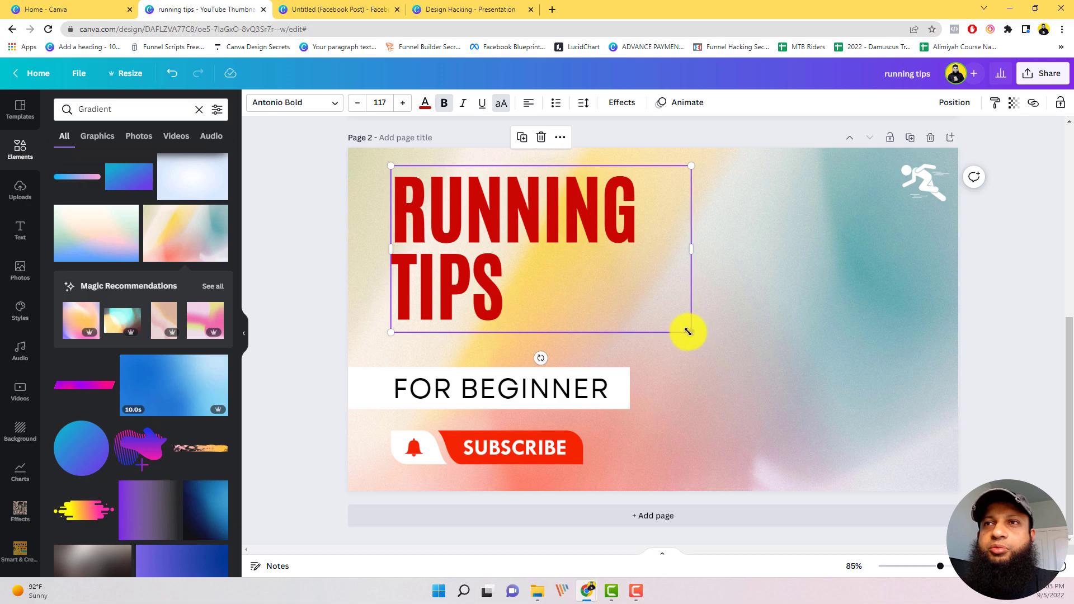
left_click_drag(690, 247, 648, 259)
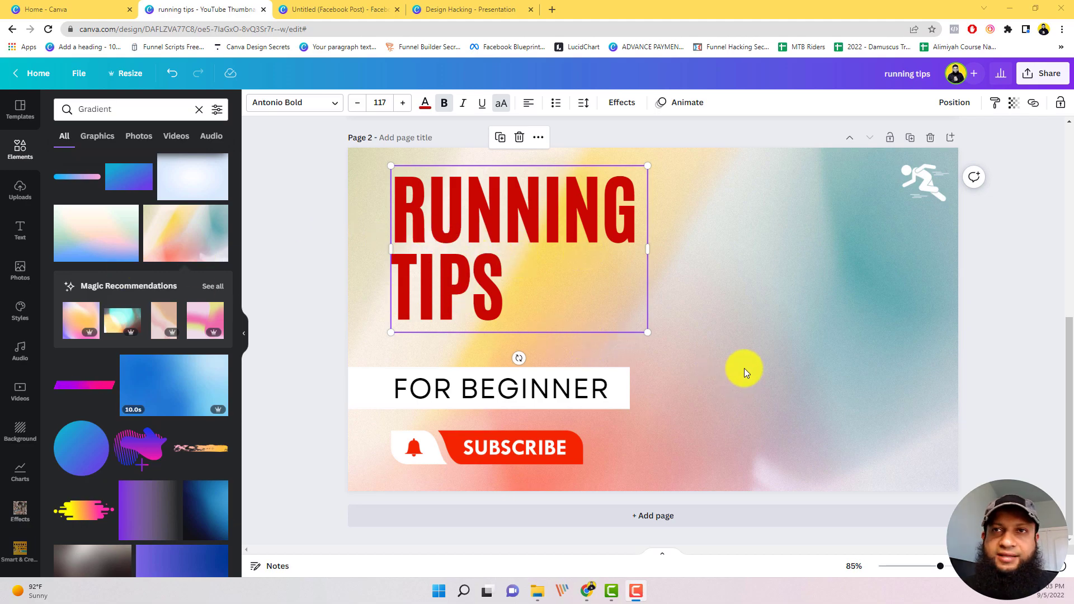
left_click(793, 296)
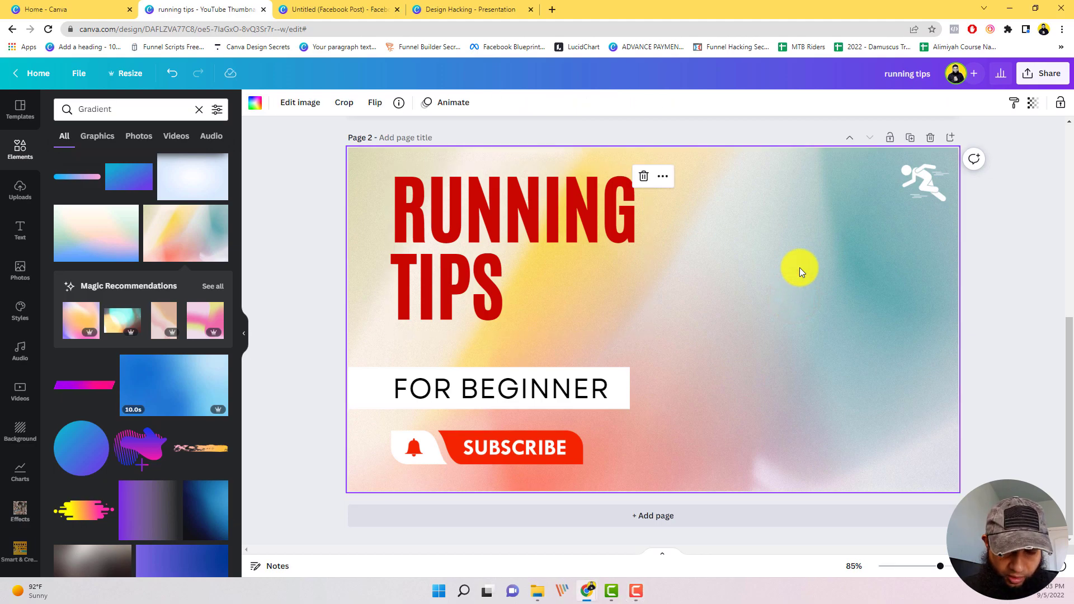
Add the orange-to-blue gradient image to the second page and use it to replace the current background.
left_click(545, 212)
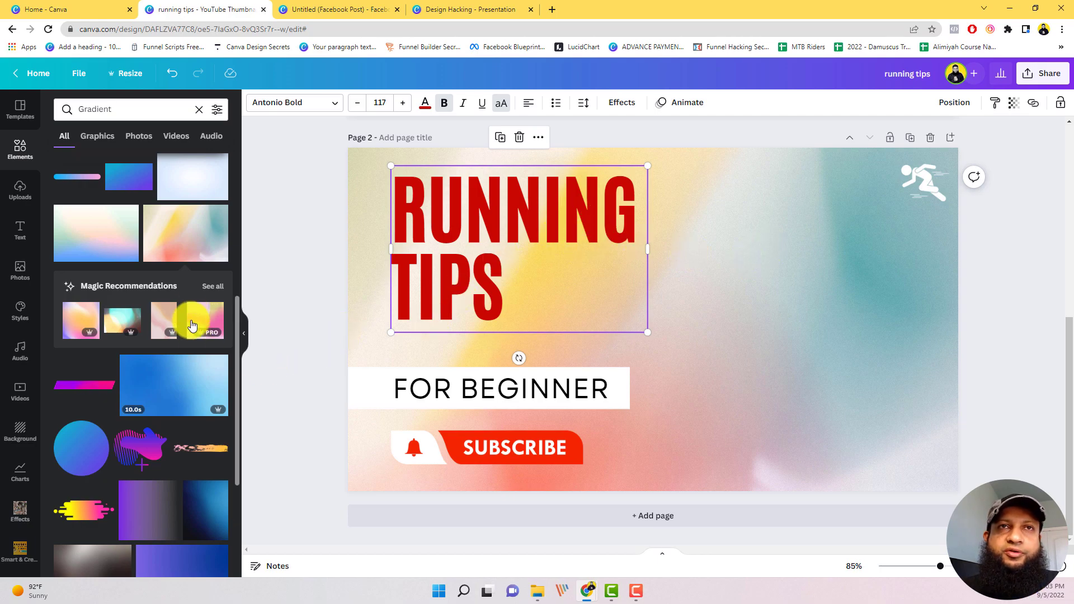
scroll(185, 288, "up", 5)
scroll(179, 314, "up", 2)
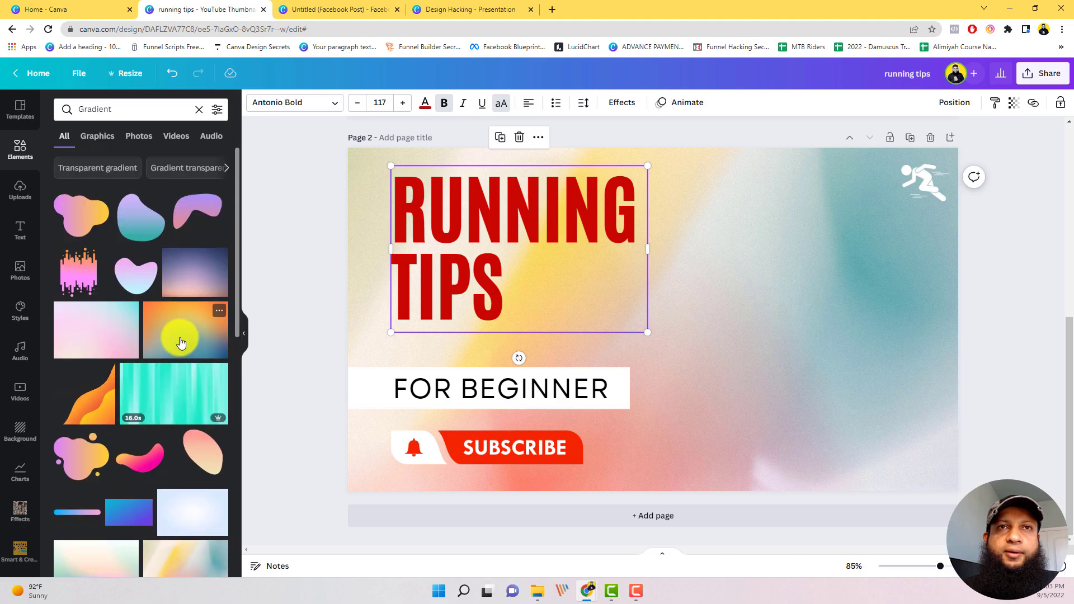
left_click(180, 340)
right_click(715, 295)
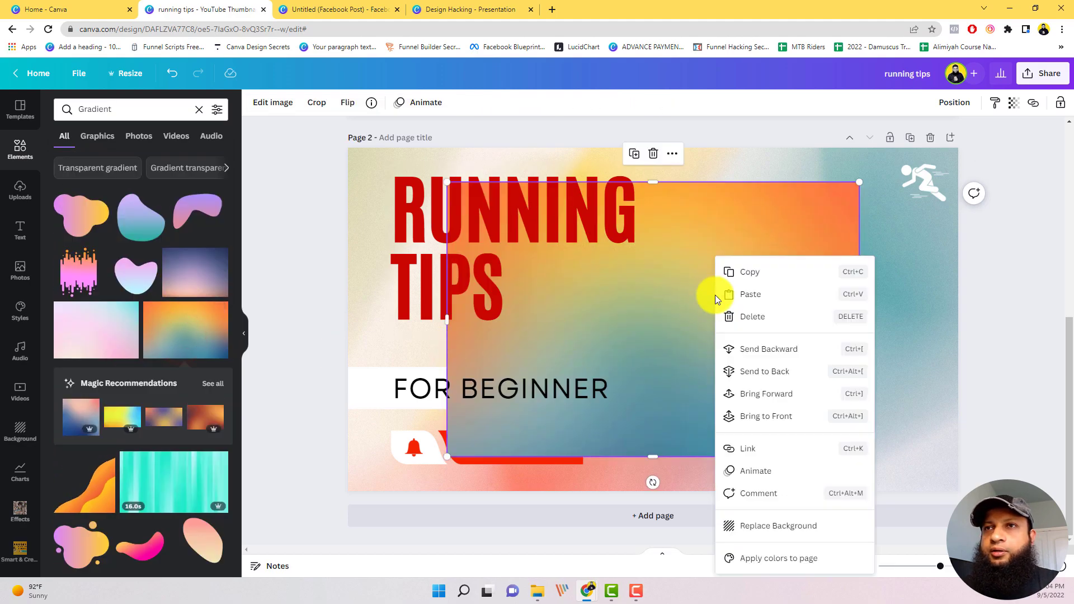
left_click(783, 524)
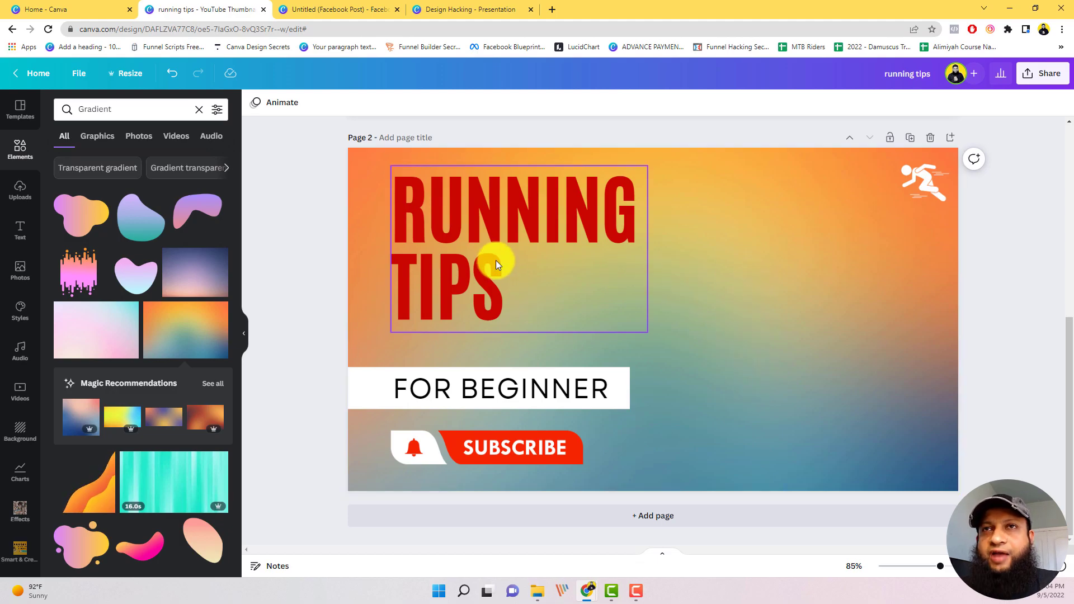
Search the elements library for exercise.
left_click(19, 151)
left_click(140, 109)
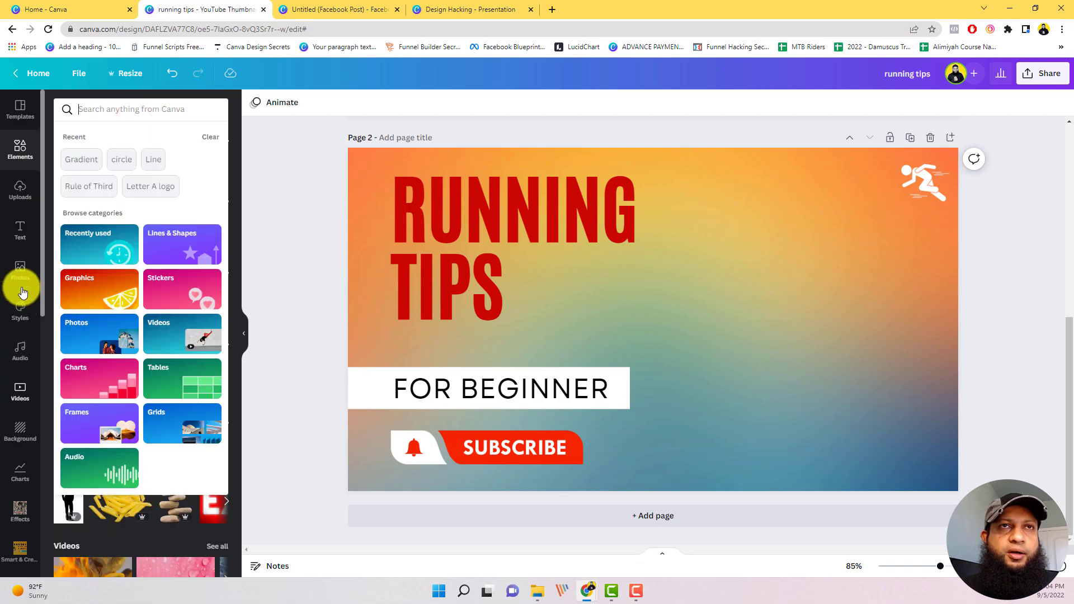
left_click(92, 108)
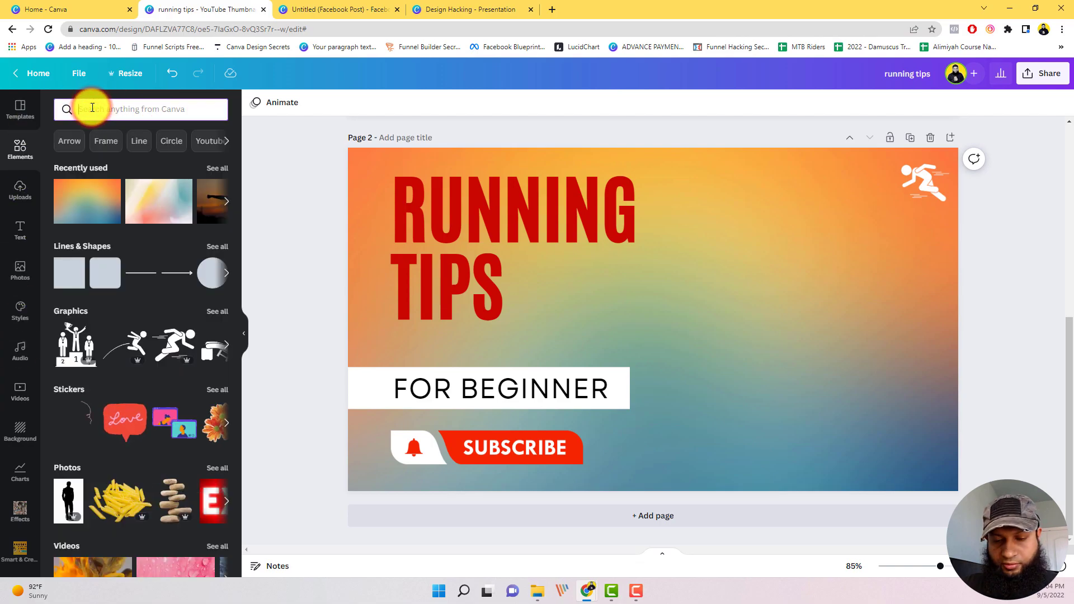
type("exercise")
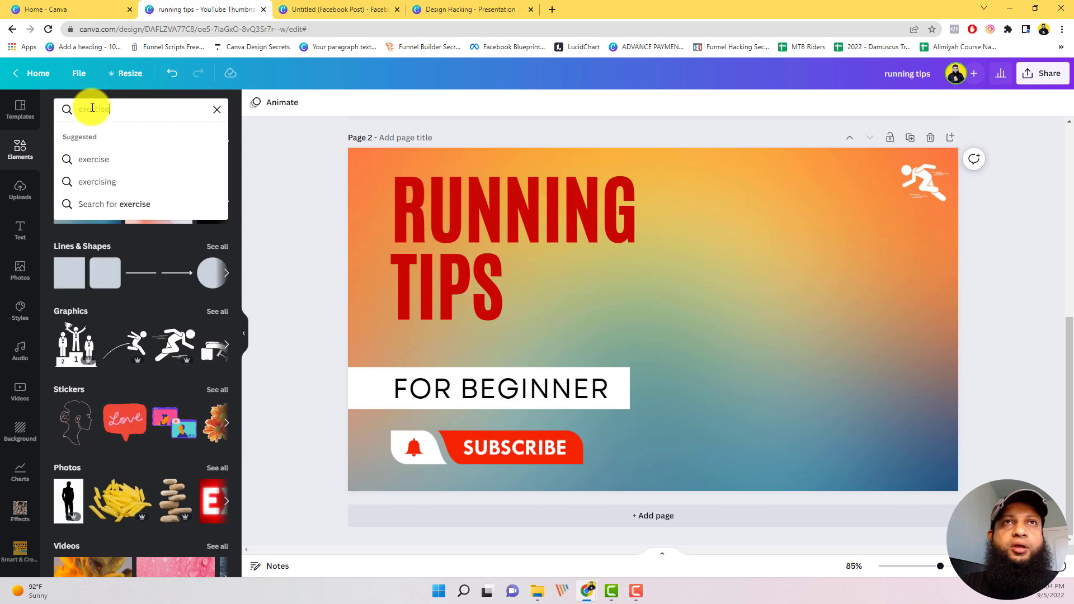
key("Return")
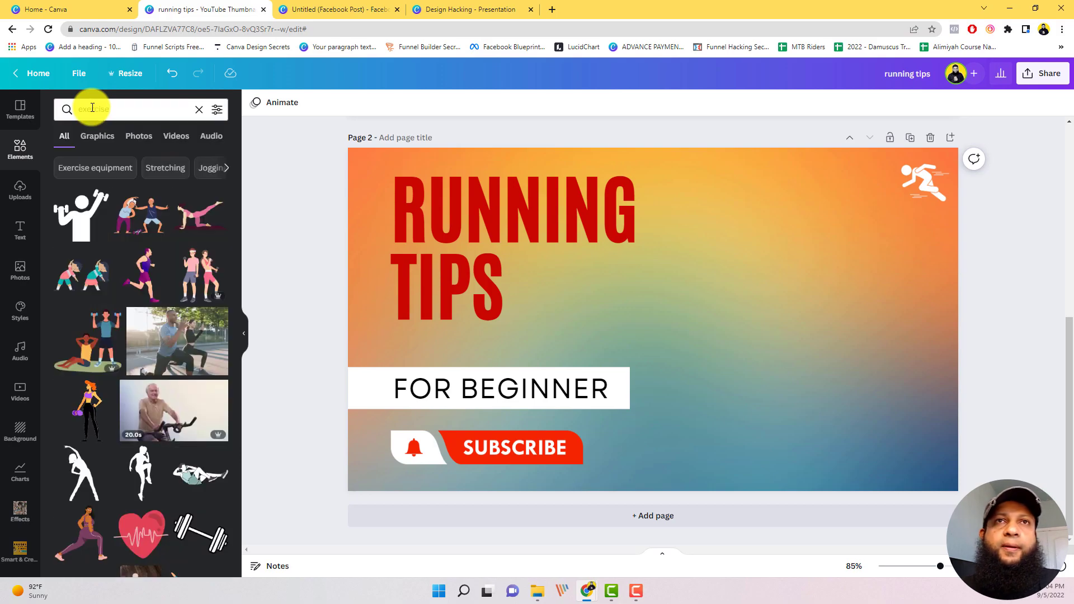
Insert the graphic of the standing person holding up one knee, enlarge it and place it beside the RUNNING TIPS heading.
scroll(197, 338, "down", 2)
scroll(197, 348, "down", 2)
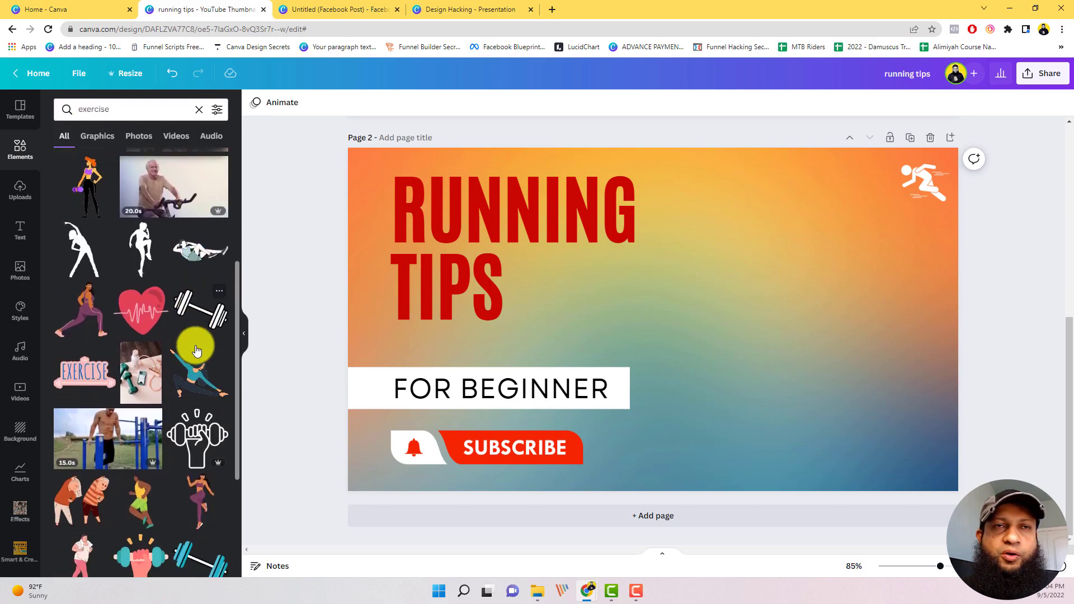
scroll(182, 263, "down", 1)
scroll(187, 364, "down", 1)
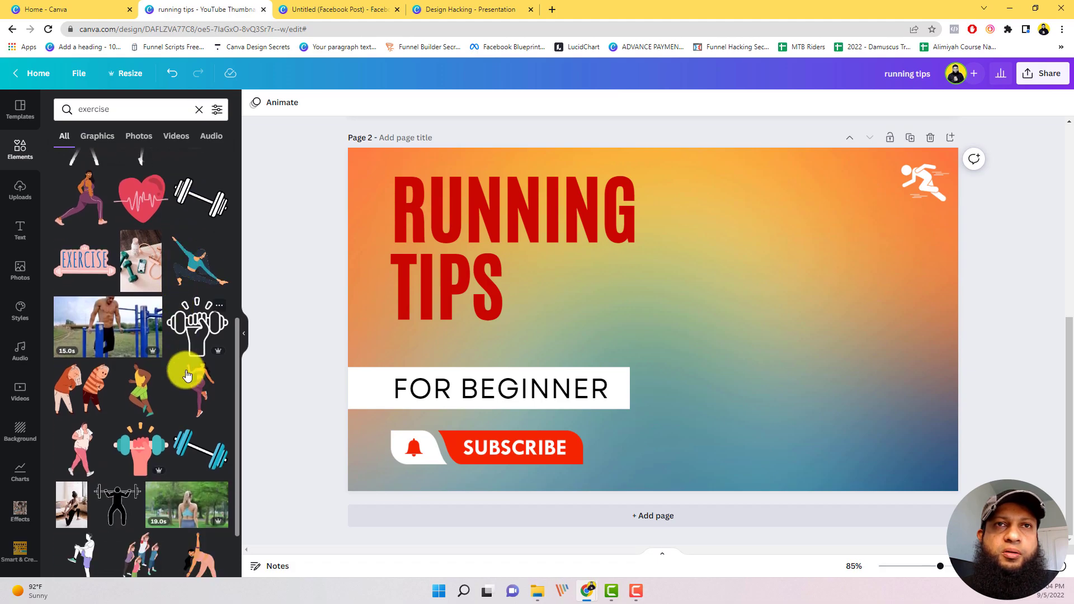
scroll(199, 407, "down", 2)
scroll(185, 408, "down", 1)
left_click(74, 354)
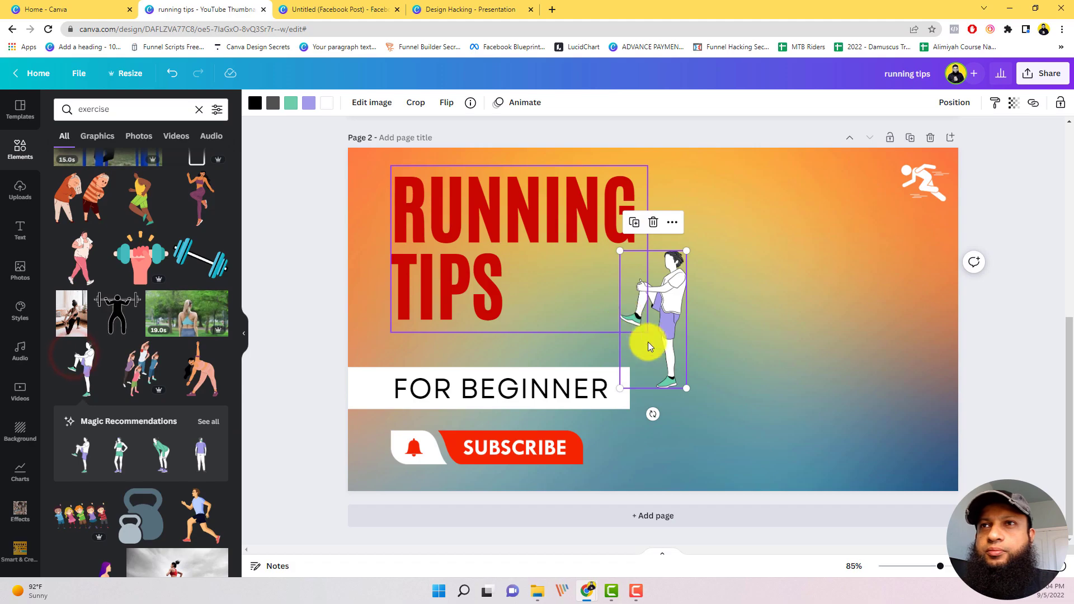
left_click_drag(687, 388, 837, 545)
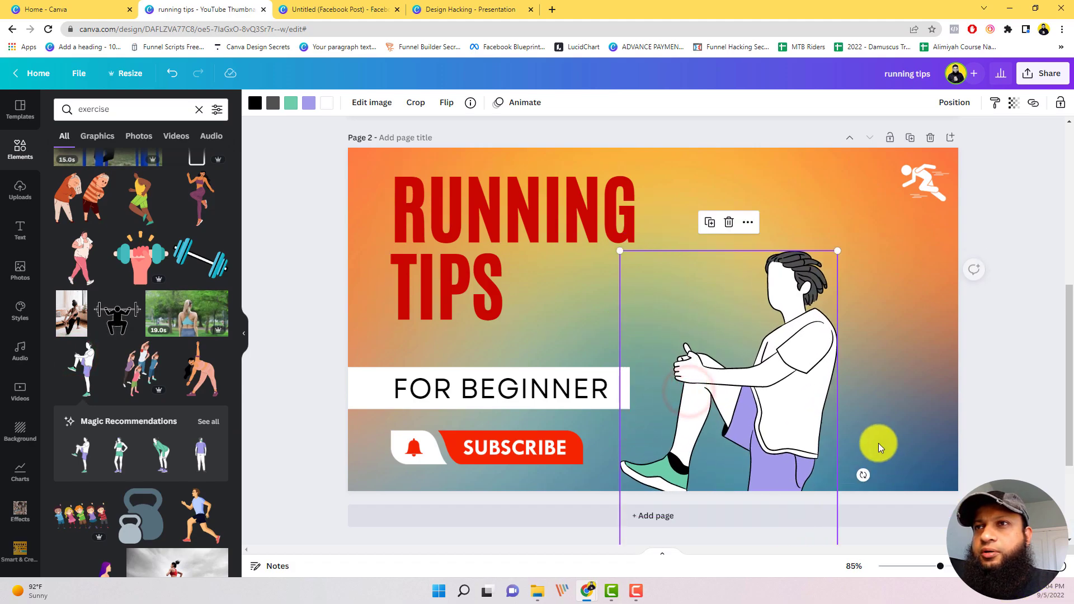
left_click_drag(779, 412, 797, 338)
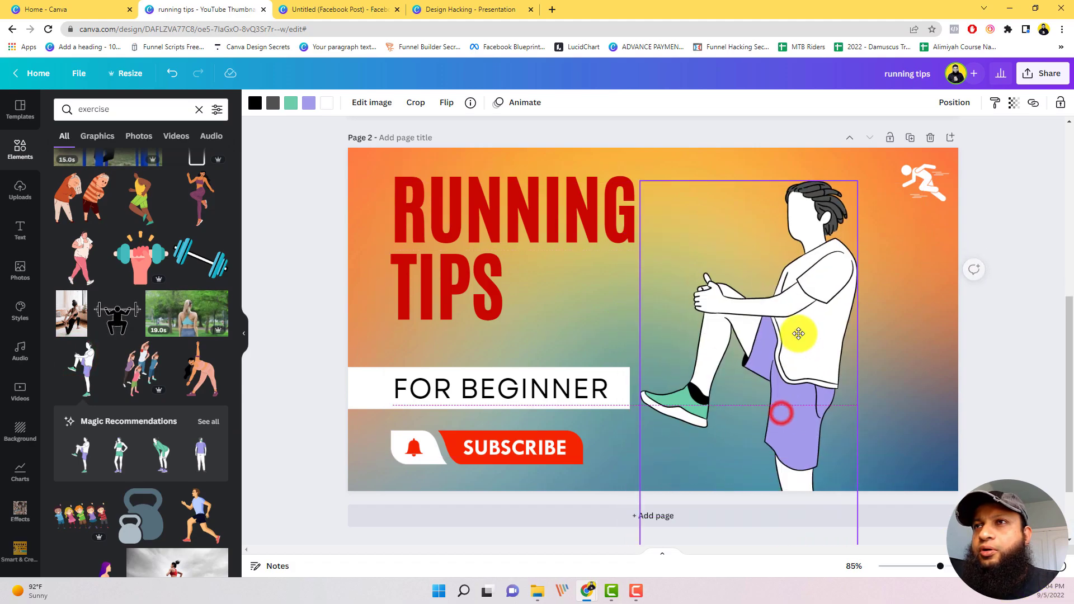
Delete the white runner icon and resize the stretching figure to nearly the full page height on the page's right side.
left_click(942, 177)
key("Delete")
left_click(818, 254)
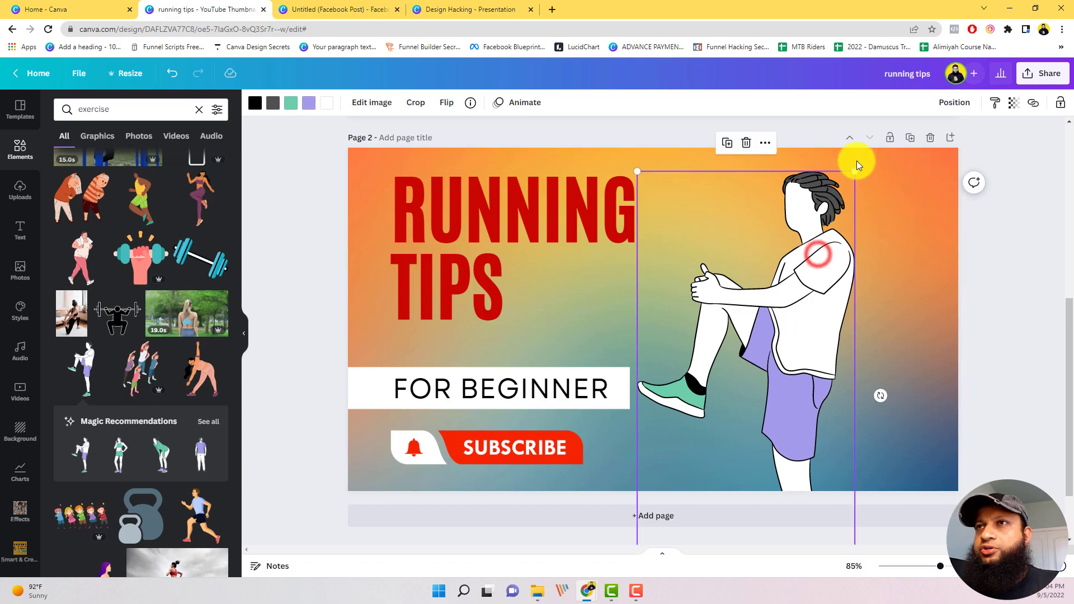
left_click_drag(855, 160, 901, 143)
left_click_drag(793, 279, 828, 302)
left_click_drag(909, 163, 846, 287)
left_click_drag(774, 412, 826, 252)
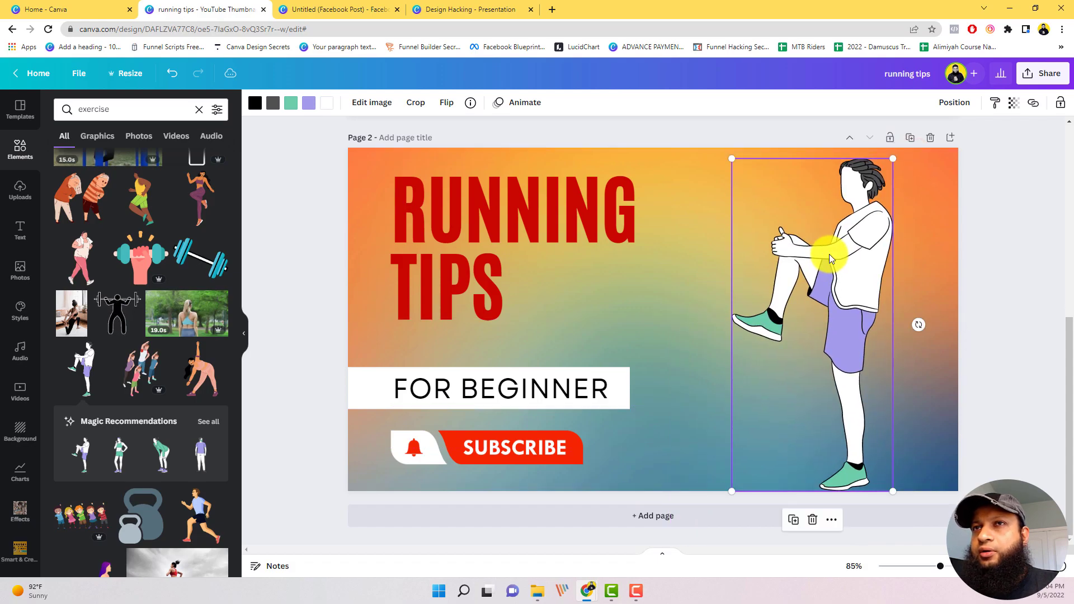
Enlarge the RUNNING TIPS heading to font size 133, keeping it clear of the stretching figure.
left_click(548, 247)
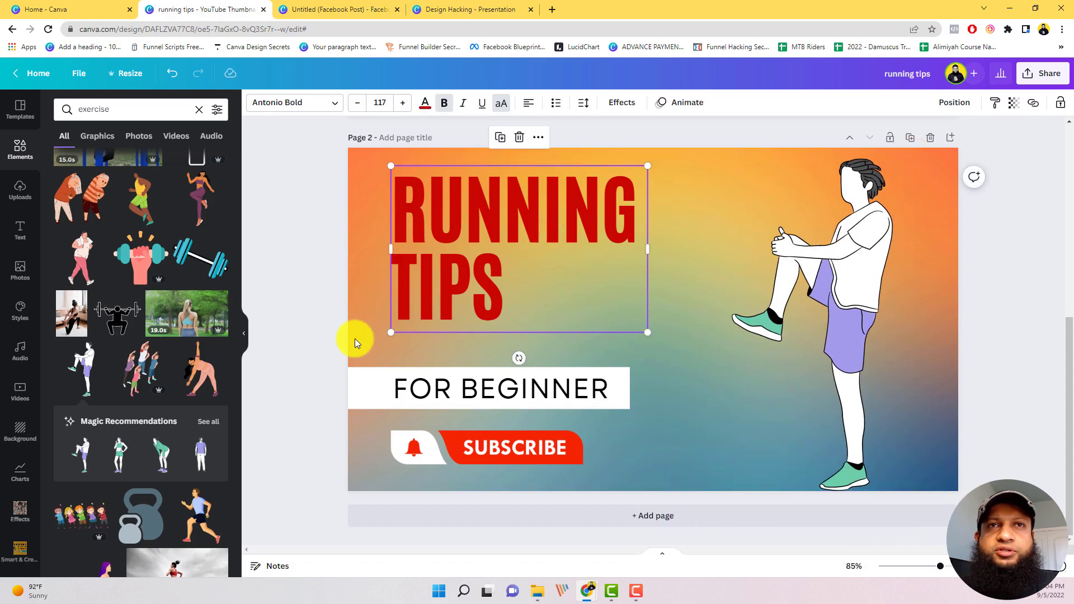
left_click(852, 312)
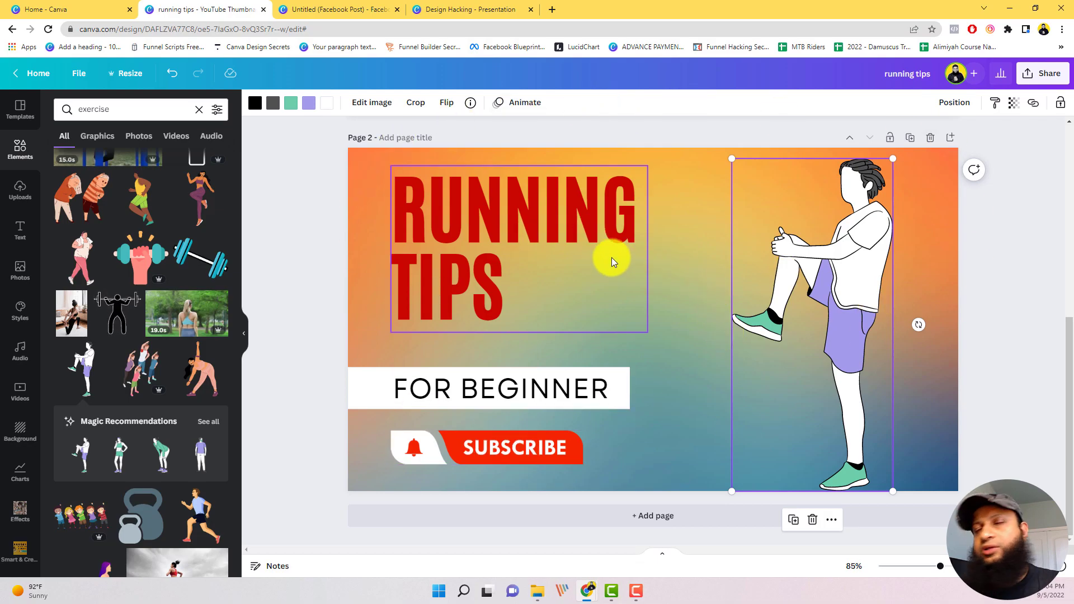
left_click(586, 219)
left_click_drag(647, 333, 683, 354)
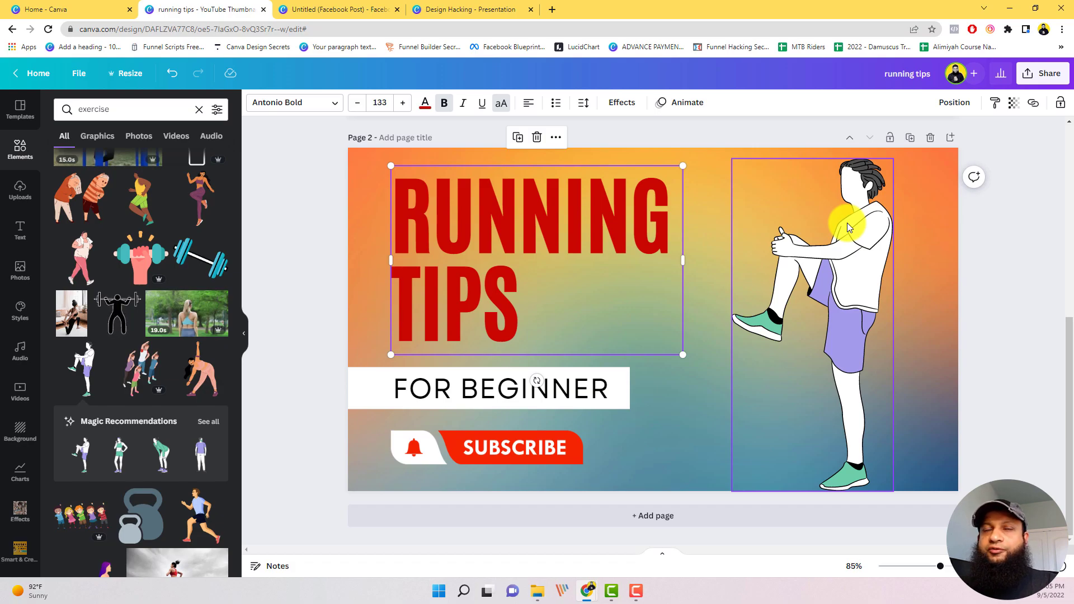
double_click(525, 237)
left_click(642, 314)
left_click(711, 343)
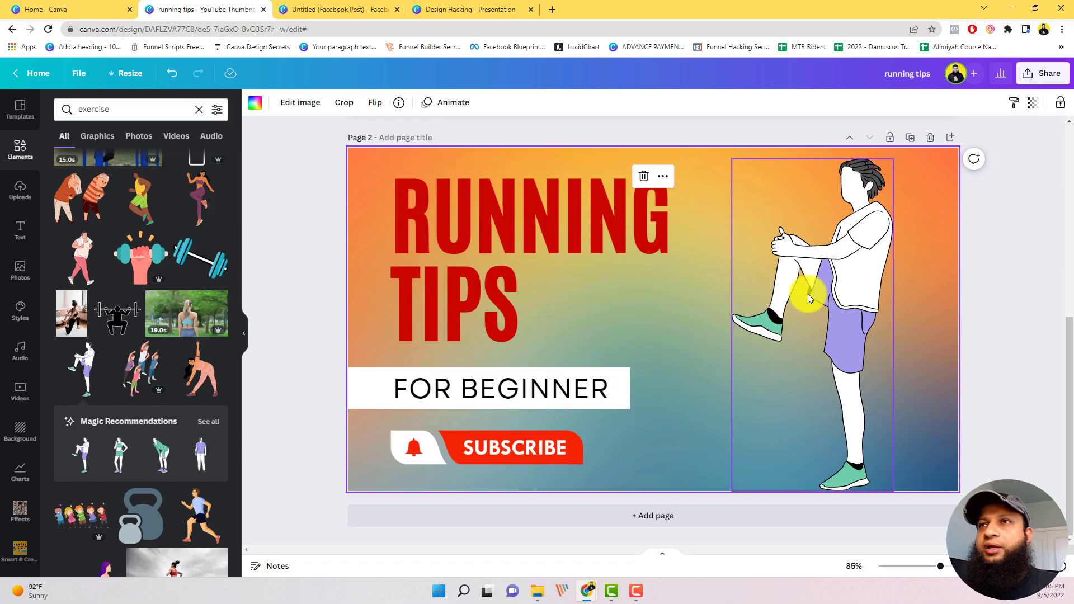
left_click(865, 272)
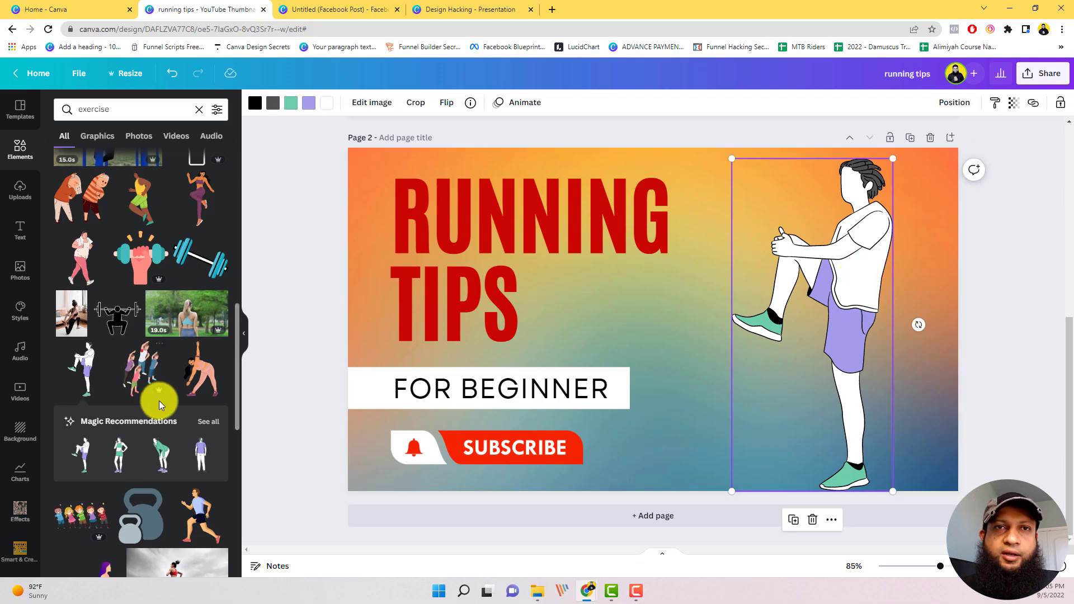
Look through the exercise results and refine the elements search to exercise men.
scroll(159, 401, "down", 6)
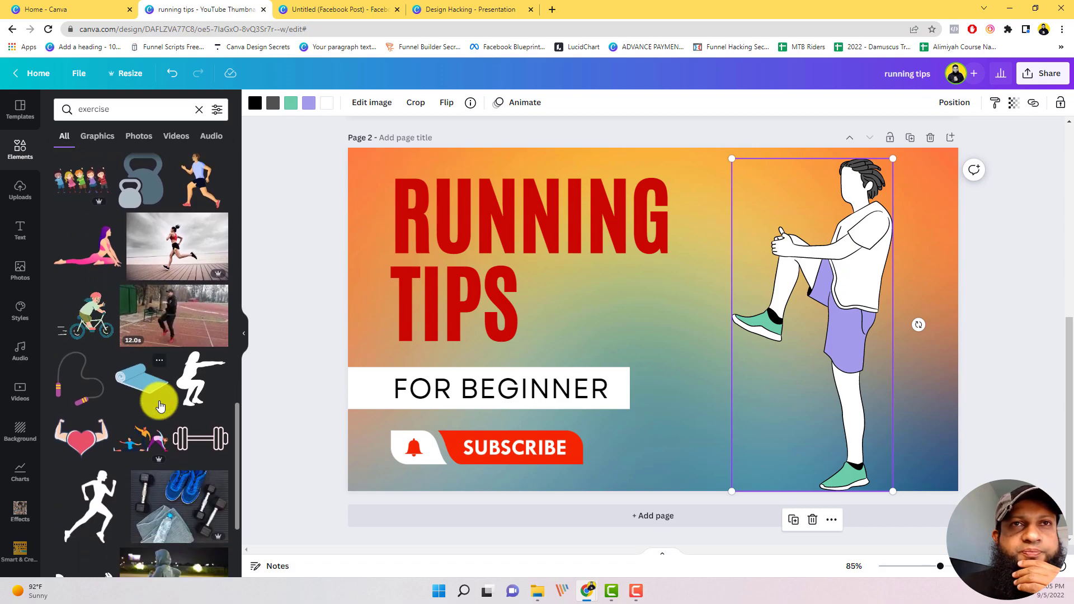
scroll(159, 404, "down", 5)
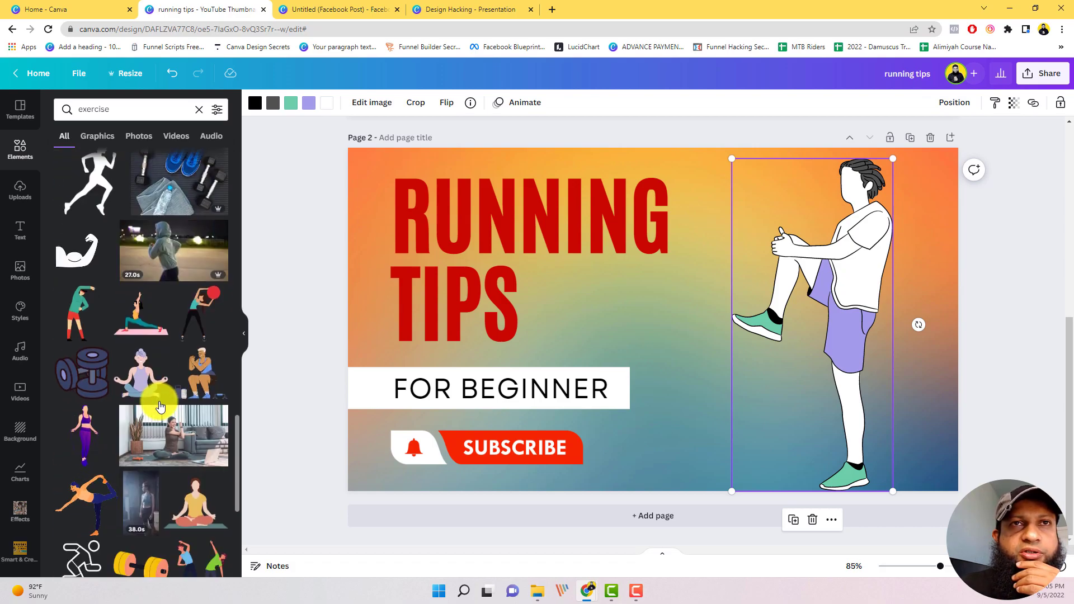
scroll(159, 401, "down", 4)
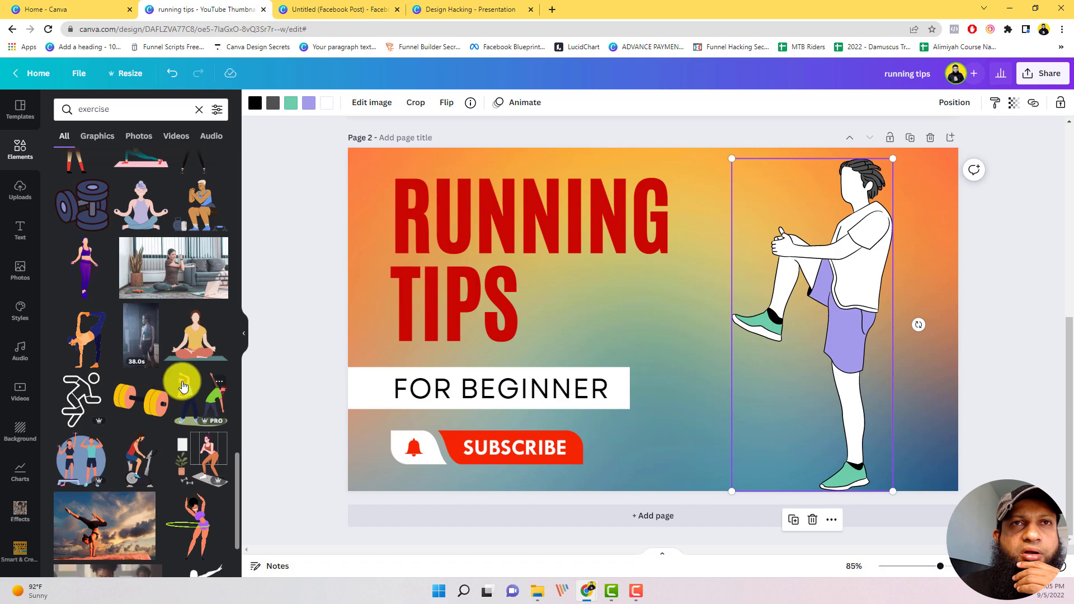
scroll(168, 402, "down", 2)
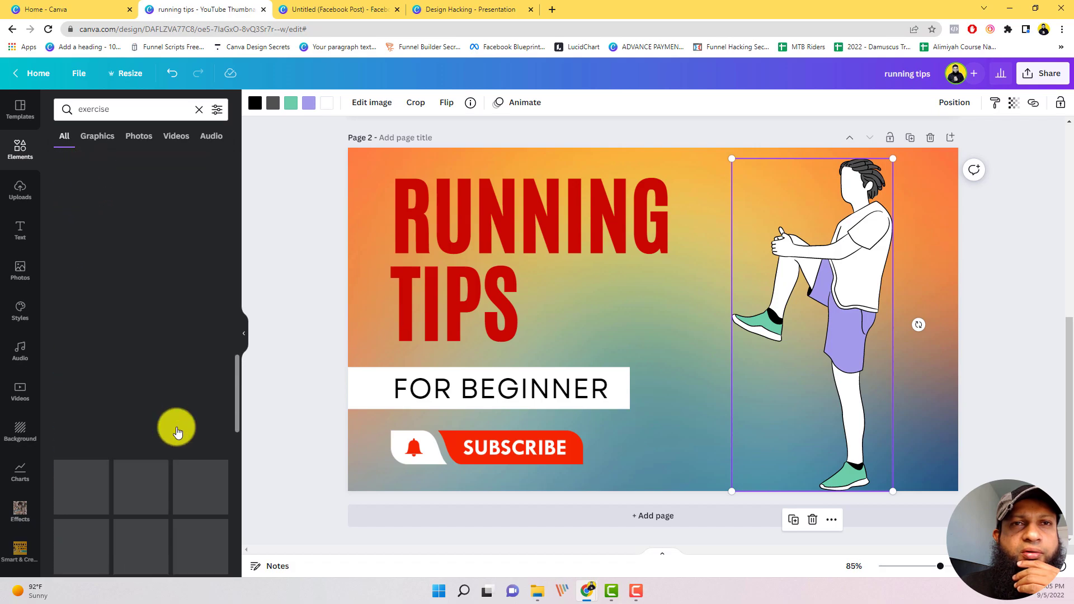
left_click(128, 107)
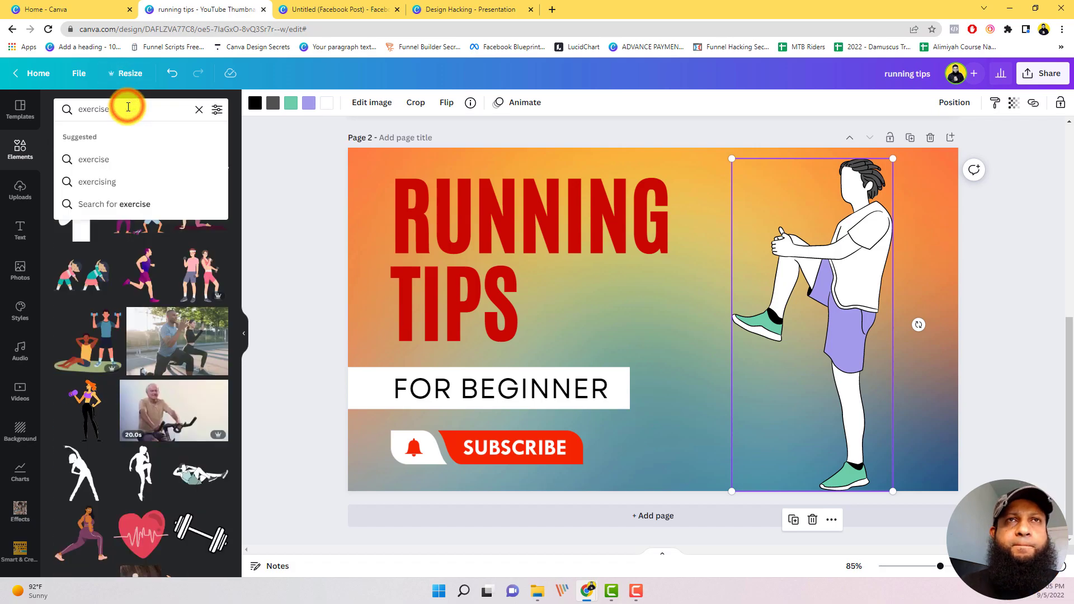
type("men")
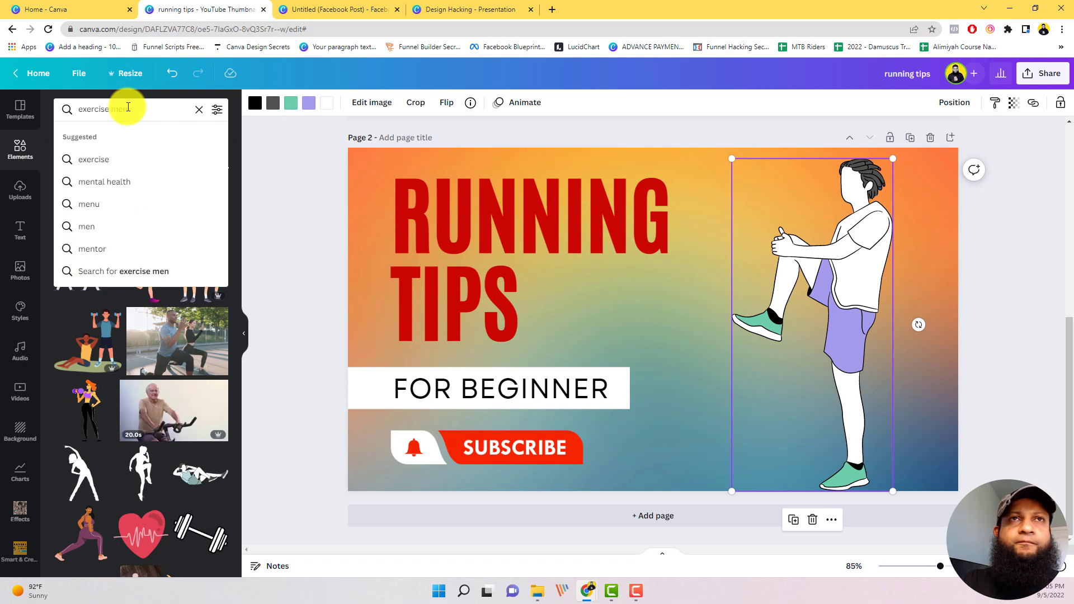
key("Return")
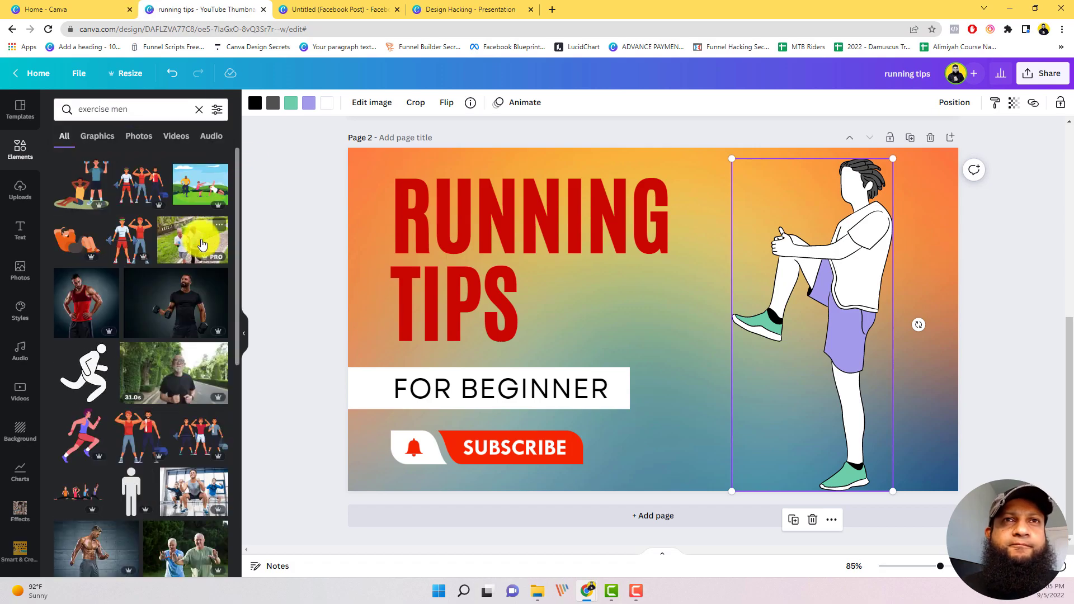
Insert the photo of the man in a black T-shirt holding dumbbells on page 2 and delete the stretching figure.
left_click(185, 291)
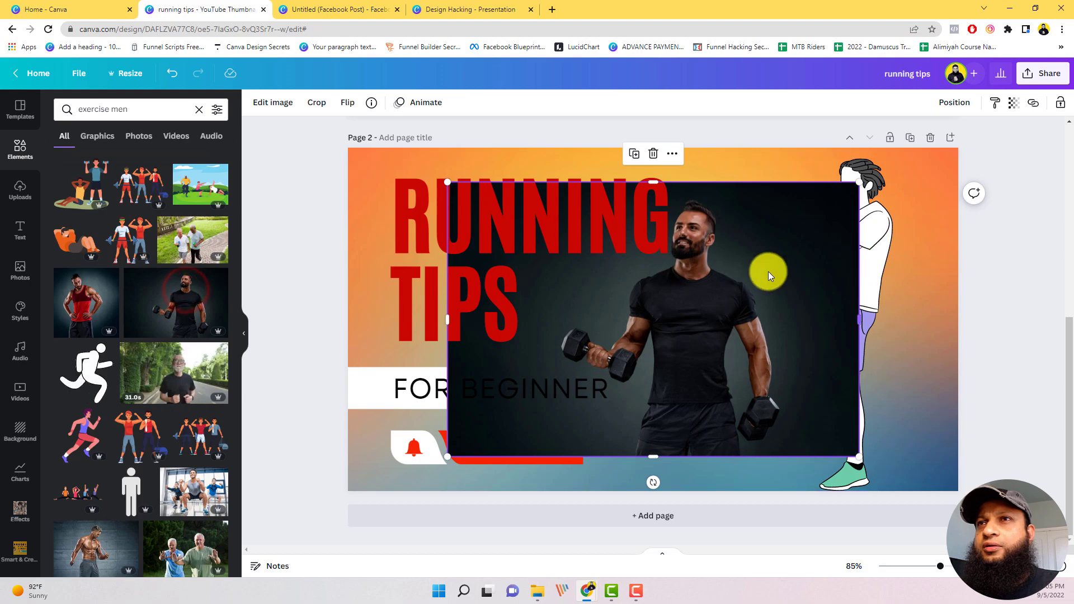
left_click_drag(795, 260, 860, 250)
left_click(851, 168)
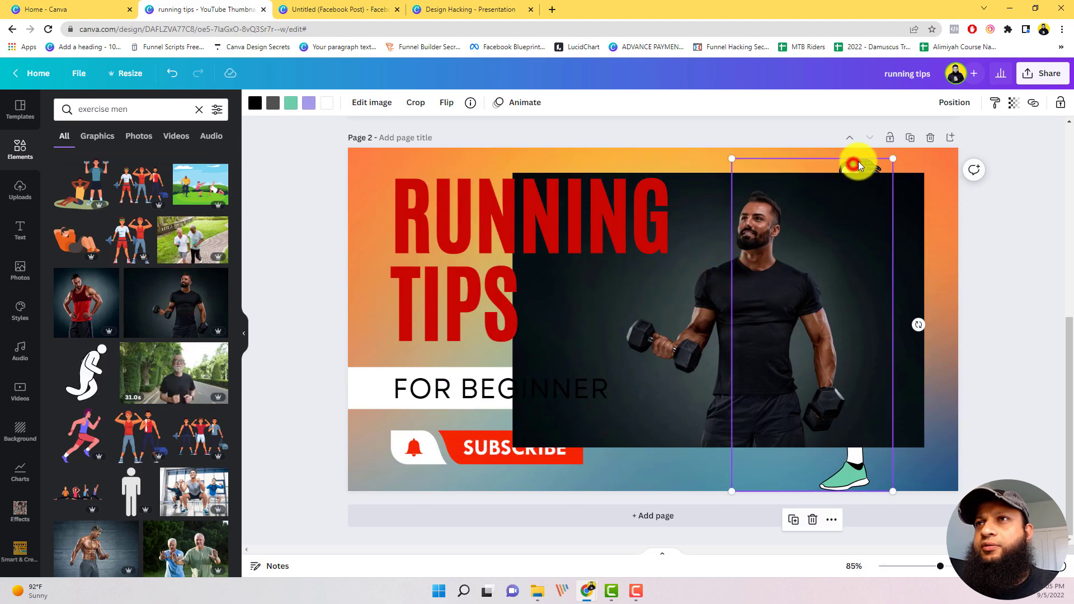
key("Delete")
Replace the gradient background of page 2 with the photo of the man holding dumbbells.
left_click(842, 221)
right_click(818, 245)
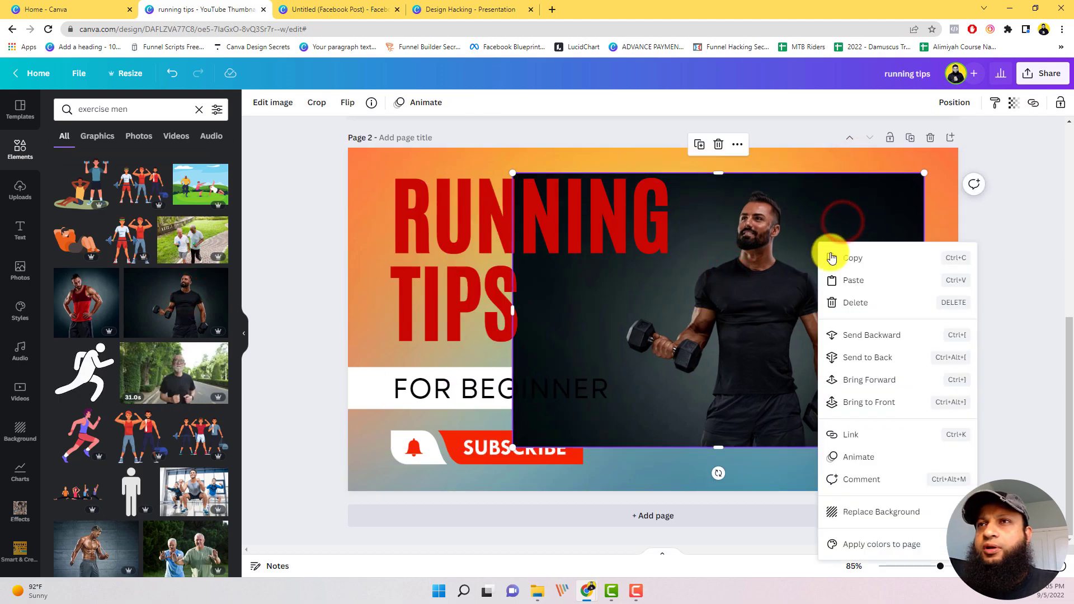
left_click(878, 511)
left_click(812, 336)
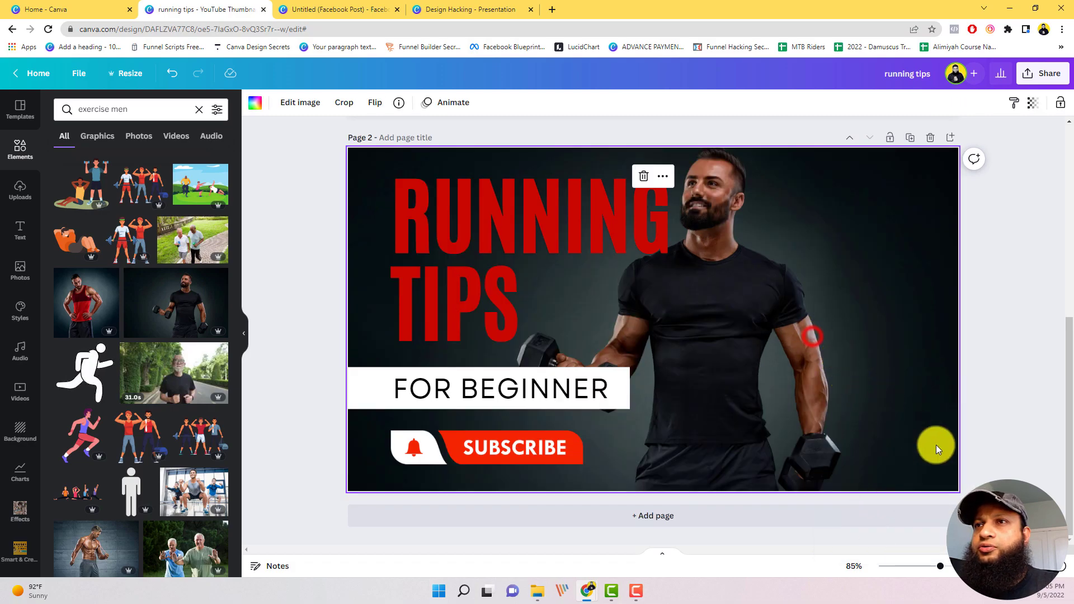
Enlarge the background photo slightly and shift it so the man stands further to the right of the page.
double_click(811, 383)
left_click_drag(957, 524, 987, 544)
left_click_drag(808, 363, 881, 366)
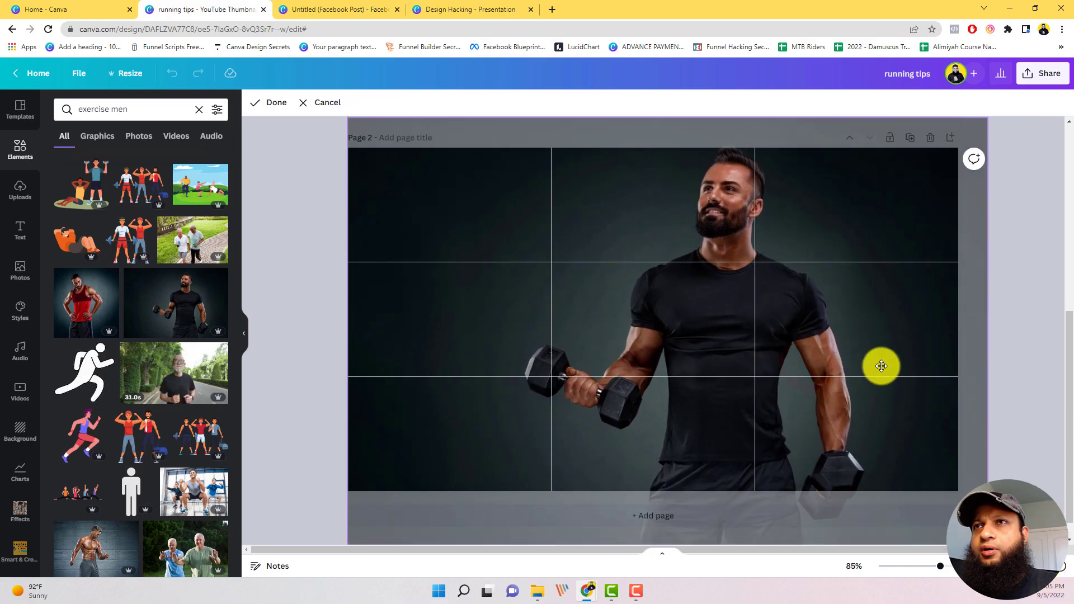
left_click(1014, 297)
Enlarge the background photo further and reposition it so the man's head is fully in frame, right of the RUNNING TIPS heading.
left_click(752, 268)
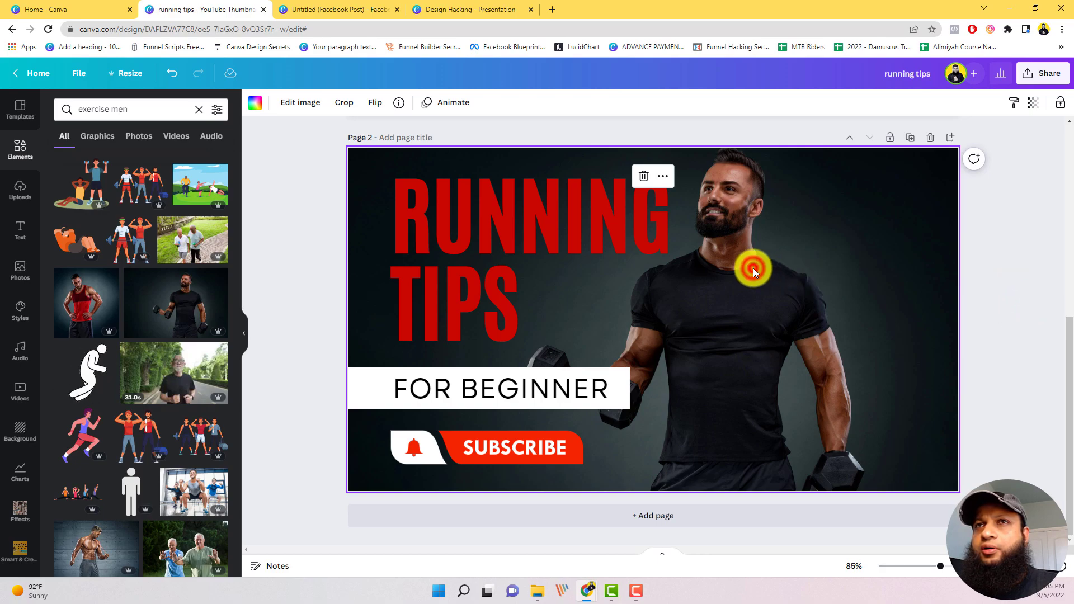
left_click(752, 268)
left_click_drag(347, 117, 259, 67)
left_click_drag(892, 342, 893, 336)
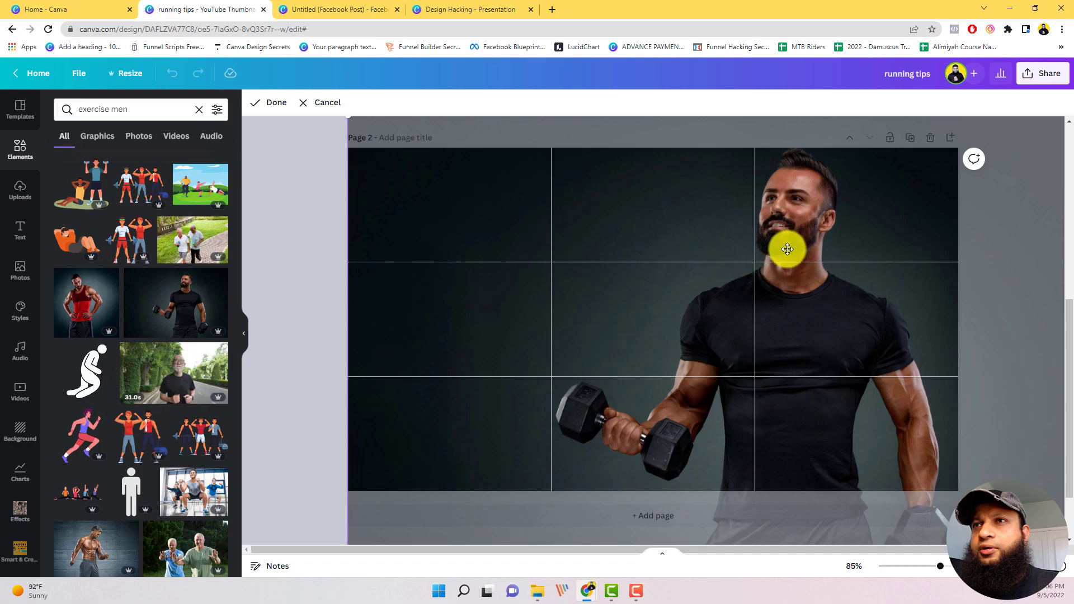
left_click_drag(800, 237, 807, 312)
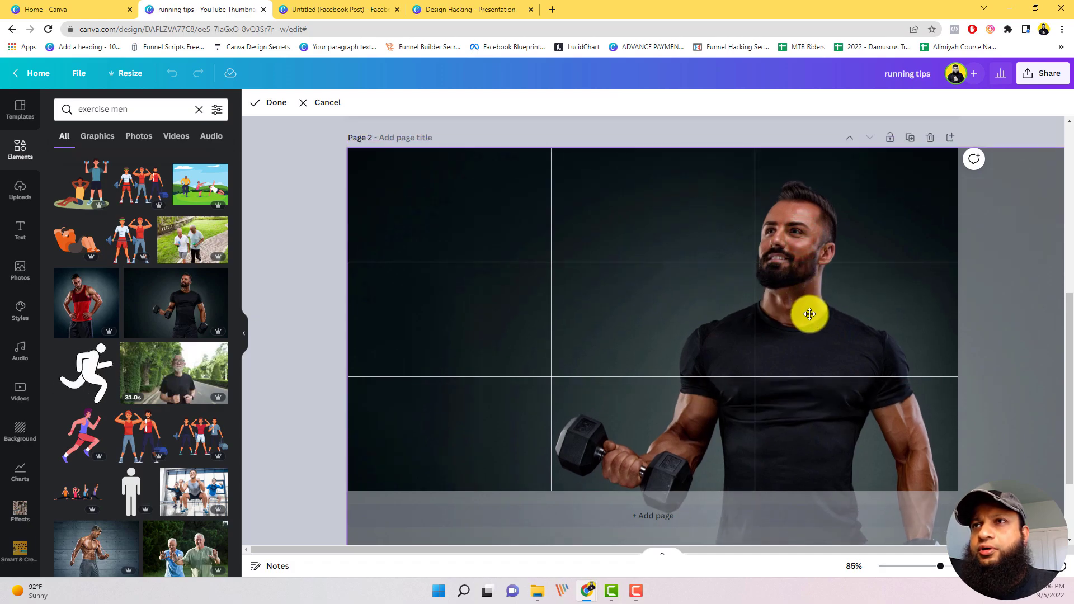
left_click_drag(347, 147, 321, 124)
left_click_drag(779, 197, 776, 235)
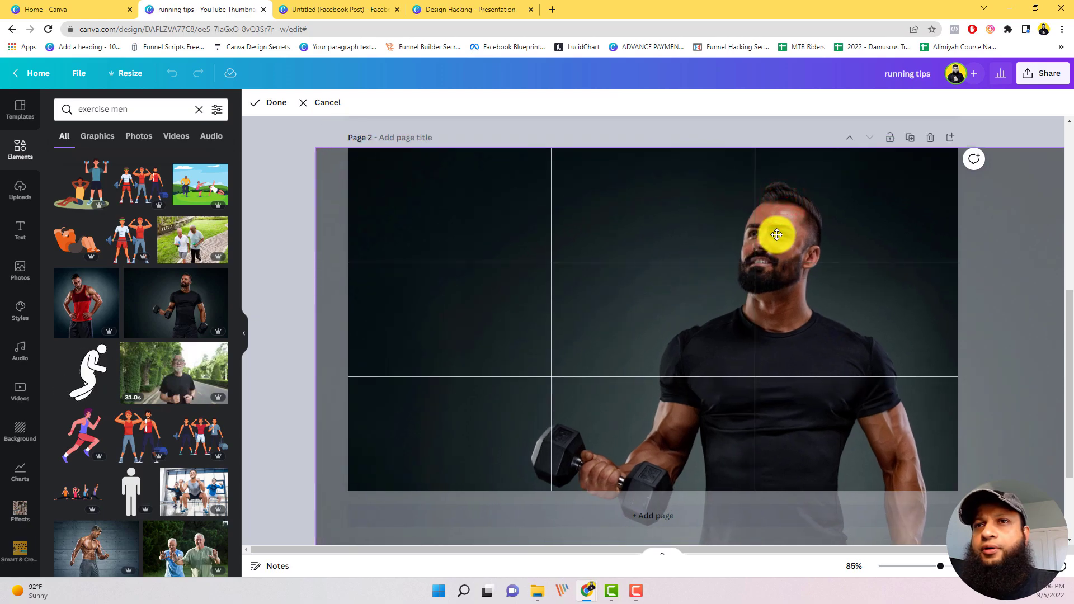
left_click(1040, 219)
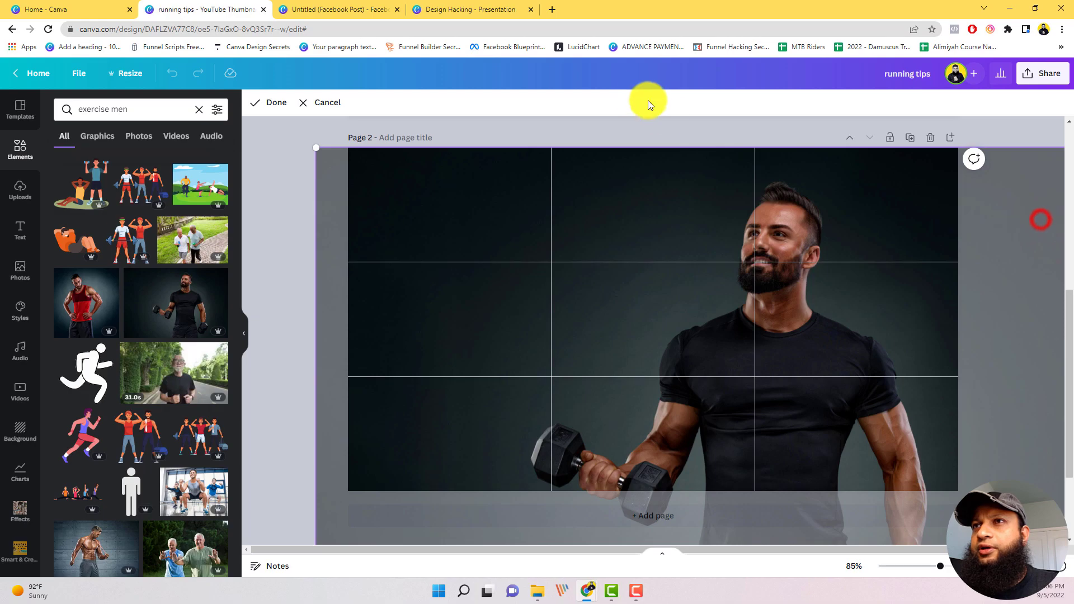
left_click(285, 166)
Recolour the RUNNING TIPS heading with the brand palette's yellow-orange and enlarge it to font size 138.
left_click(599, 237)
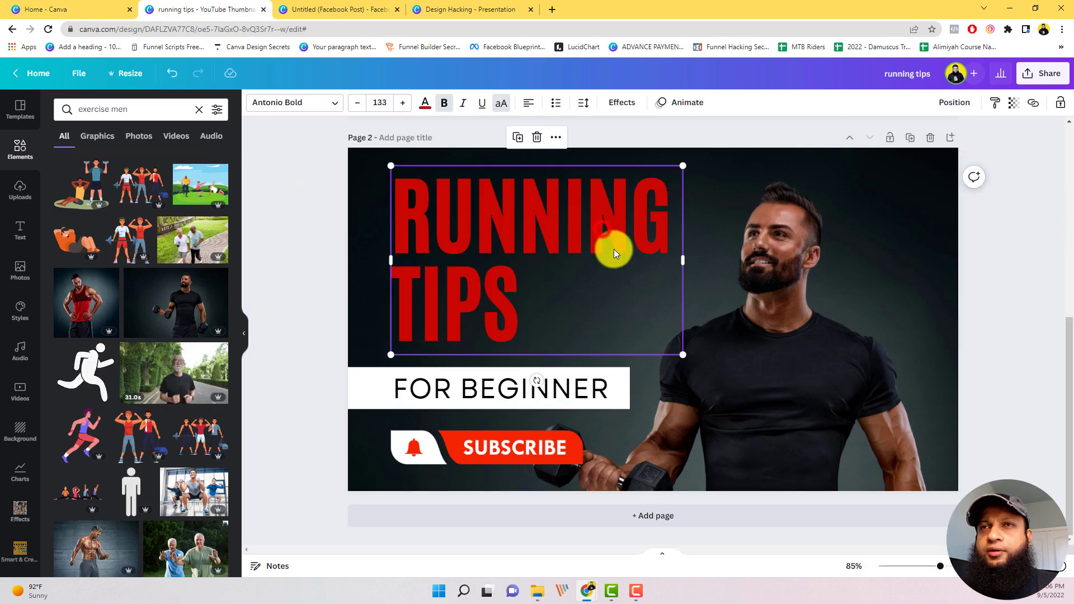
left_click(425, 106)
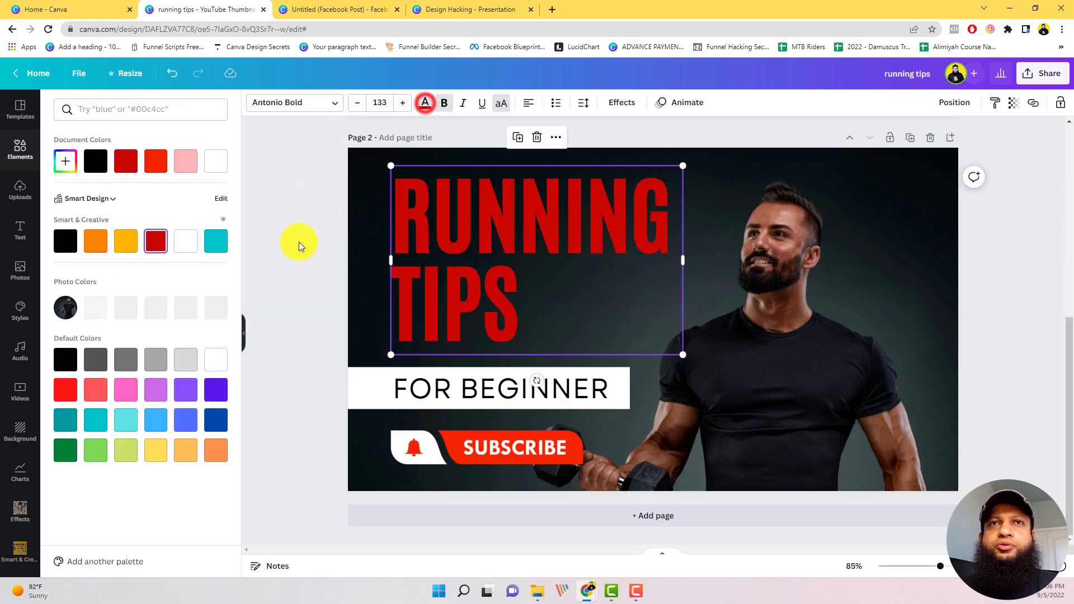
left_click(126, 240)
mouse_move(682, 355)
left_mouse_down()
mouse_move(709, 383)
mouse_move(690, 369)
left_mouse_up()
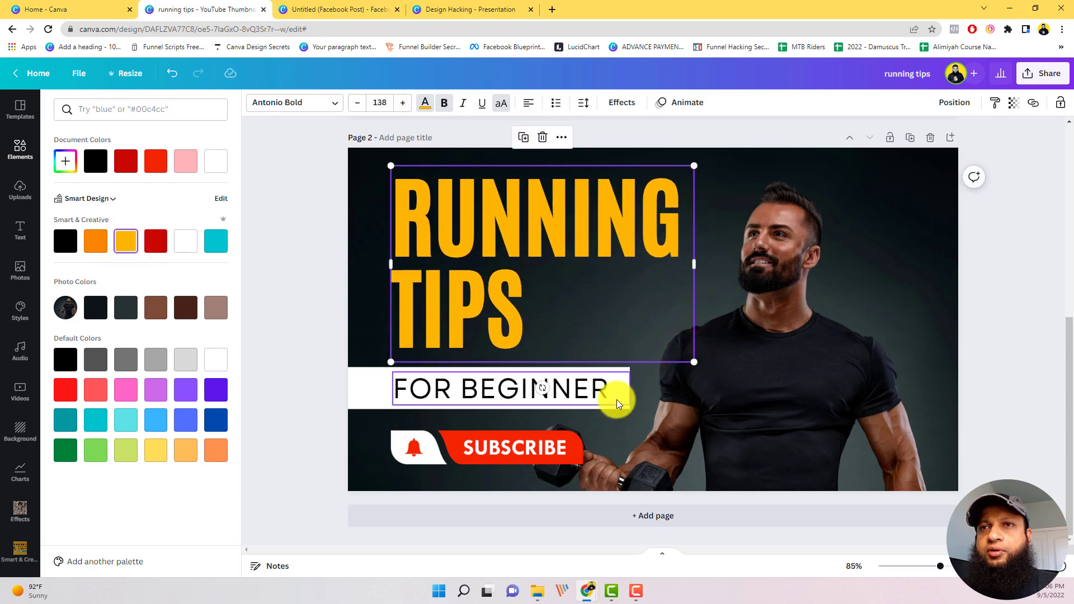
Shrink the SUBSCRIBE button into the page's lower left corner and place the FOR BEGINNER banner just below the heading.
left_click(583, 394)
left_click_drag(582, 394, 475, 464)
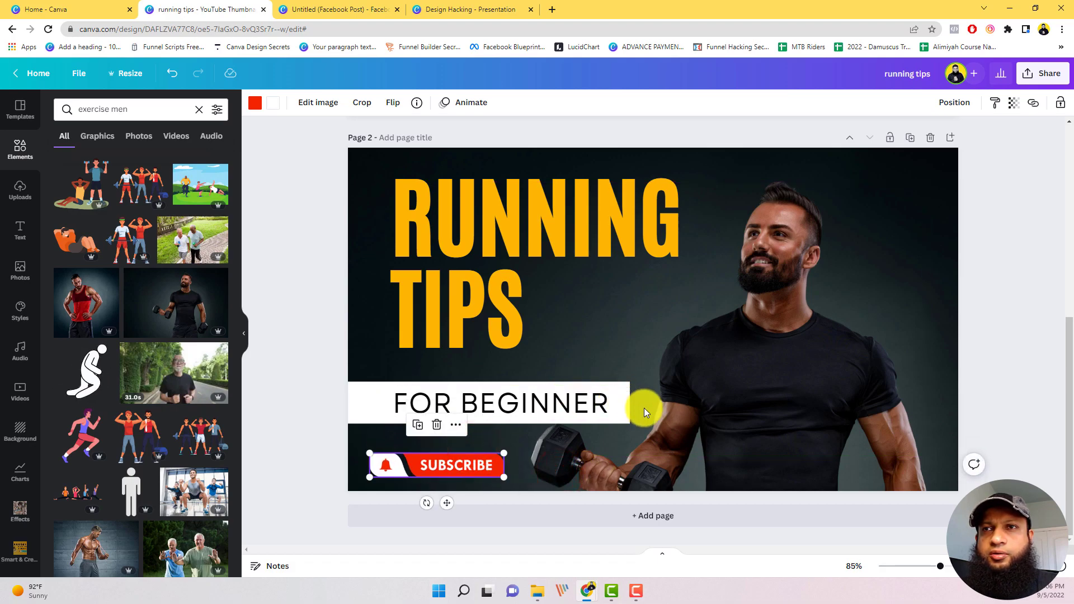
left_click_drag(587, 394, 586, 382)
left_click(1061, 231)
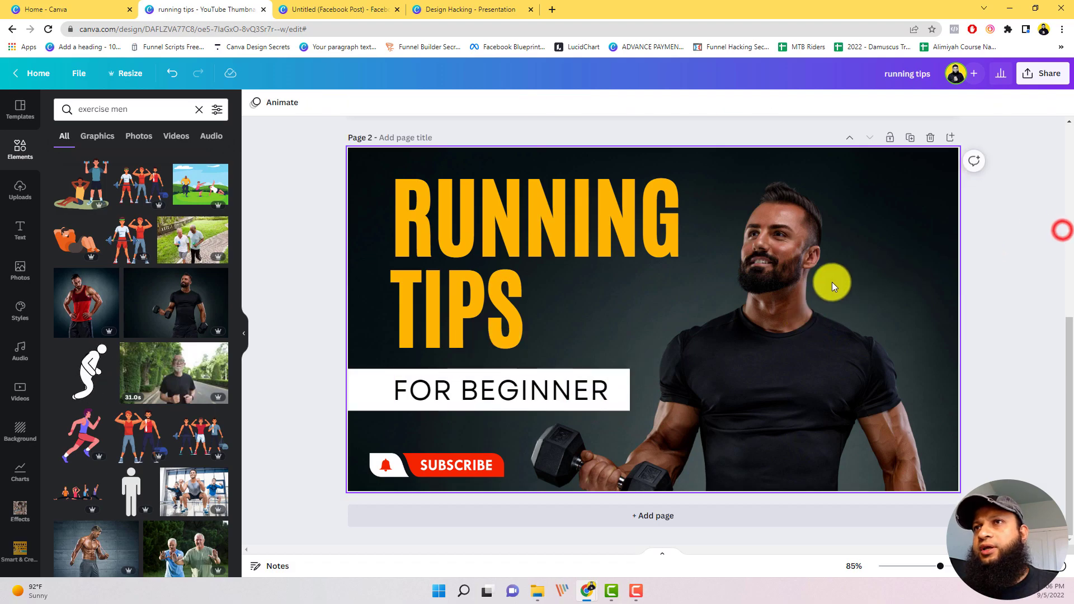
Reduce the RUNNING TIPS heading to font size 127 and shift it slightly toward the man.
left_click(599, 230)
double_click(746, 243)
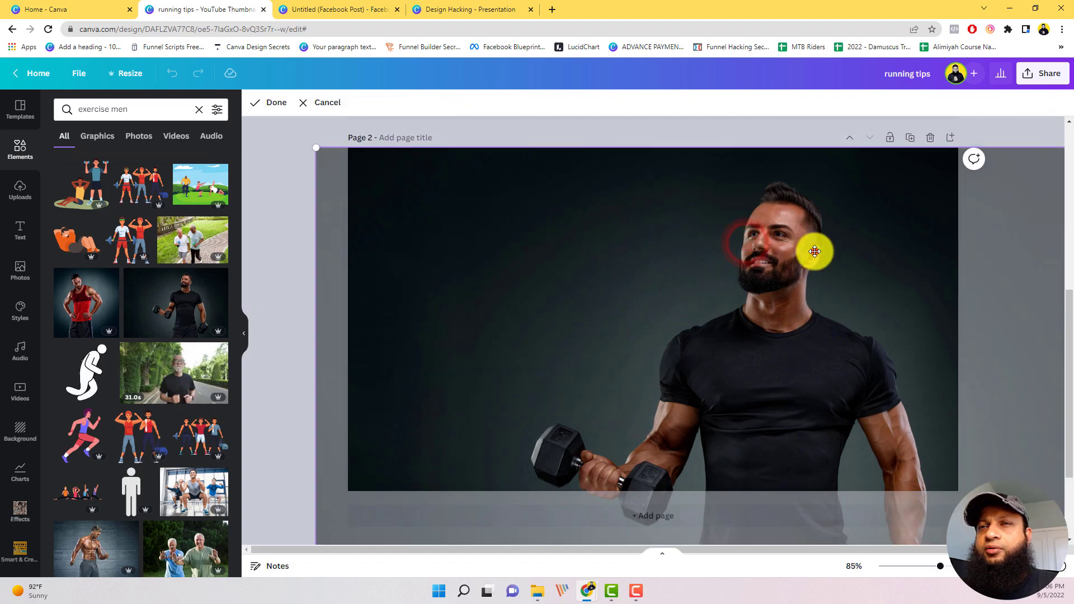
left_click(815, 251)
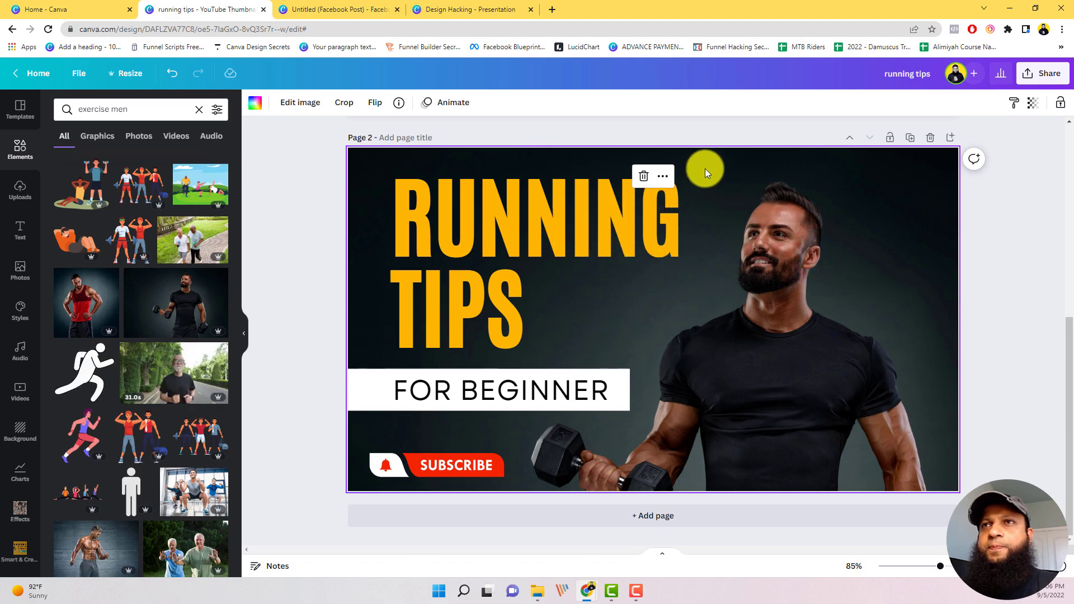
left_click(634, 242)
left_click_drag(694, 165, 679, 192)
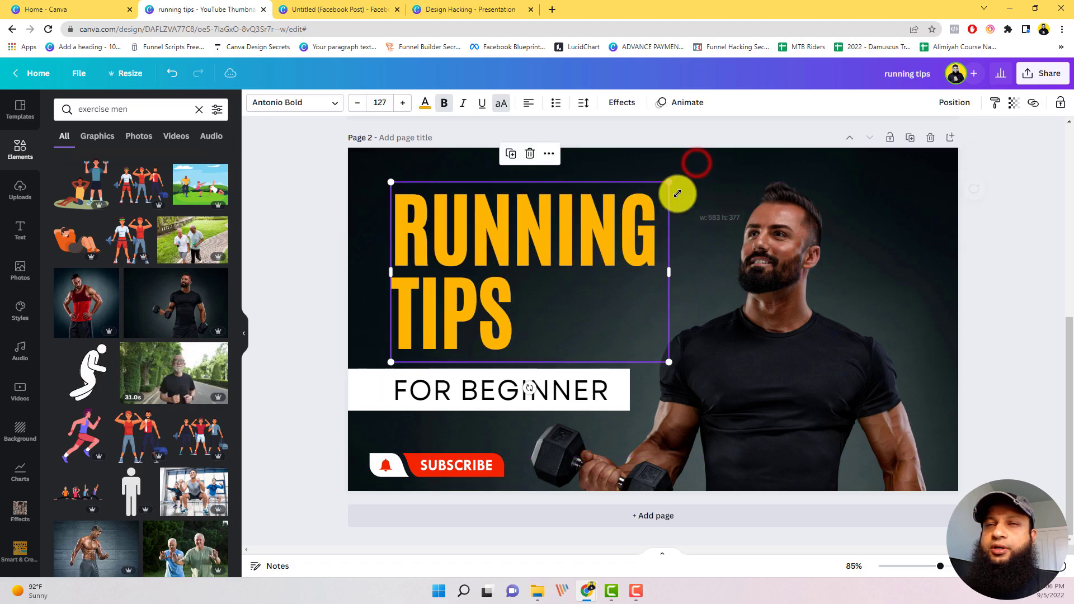
left_click_drag(602, 243, 629, 246)
Shift the background photo slightly left within the page and move the RUNNING TIPS heading left, clear of the man.
double_click(841, 262)
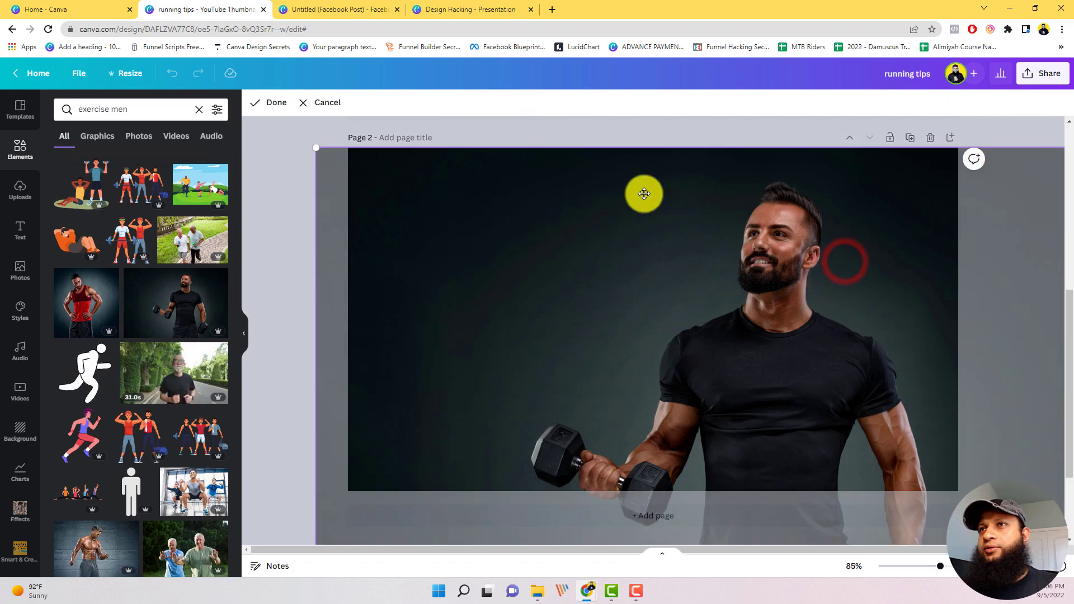
mouse_move(314, 147)
left_mouse_down()
mouse_move(303, 135)
mouse_move(314, 161)
left_mouse_up()
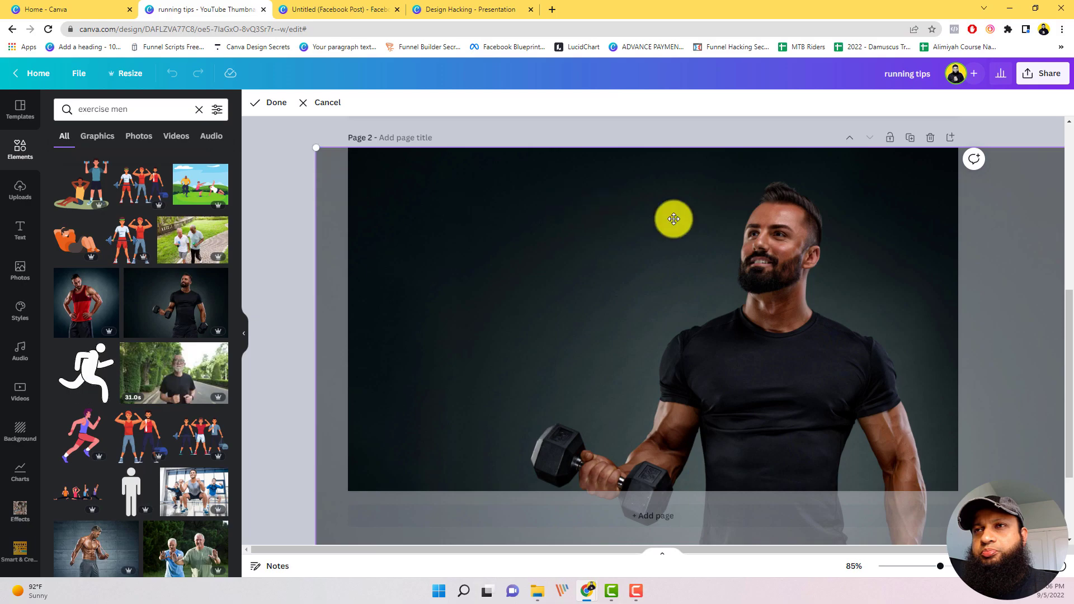
left_click_drag(777, 259, 750, 269)
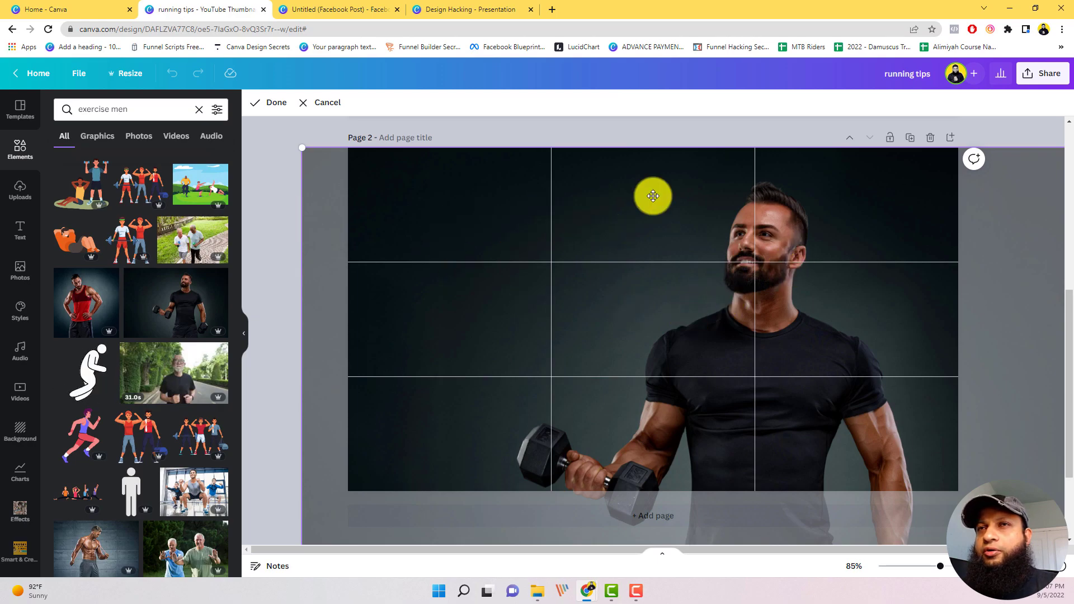
left_click(259, 289)
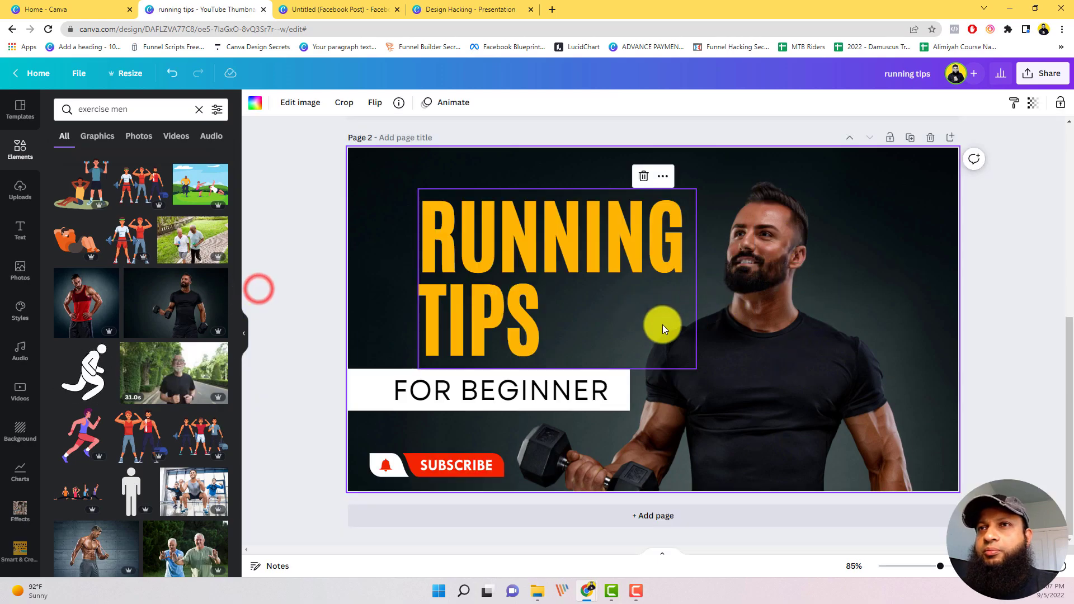
left_click_drag(599, 259, 563, 250)
left_click(1016, 269)
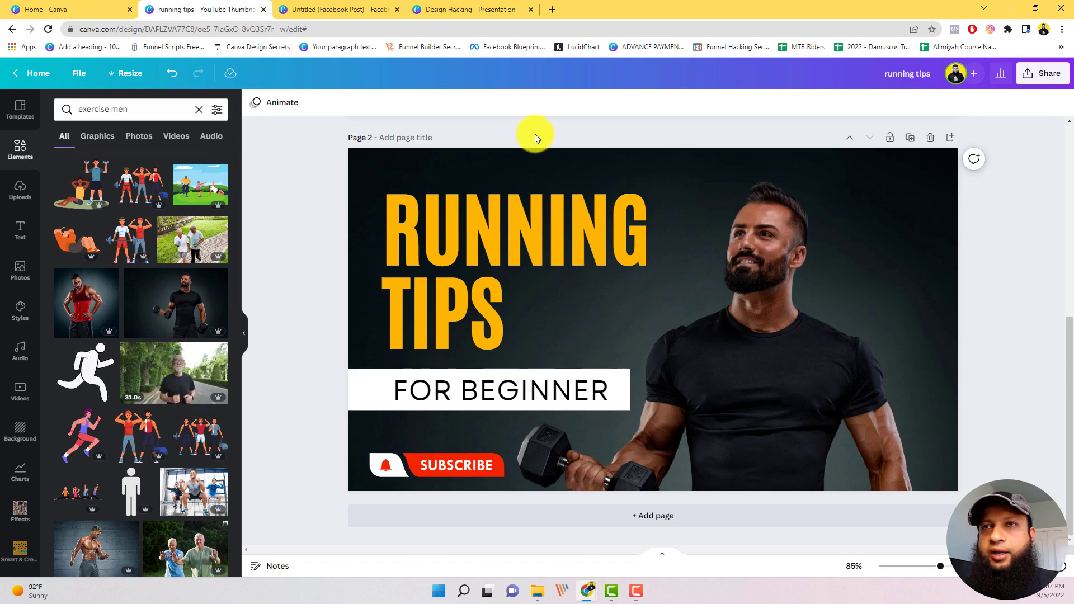
Browse the YouTube thumbnail templates for other design ideas.
left_click(613, 250)
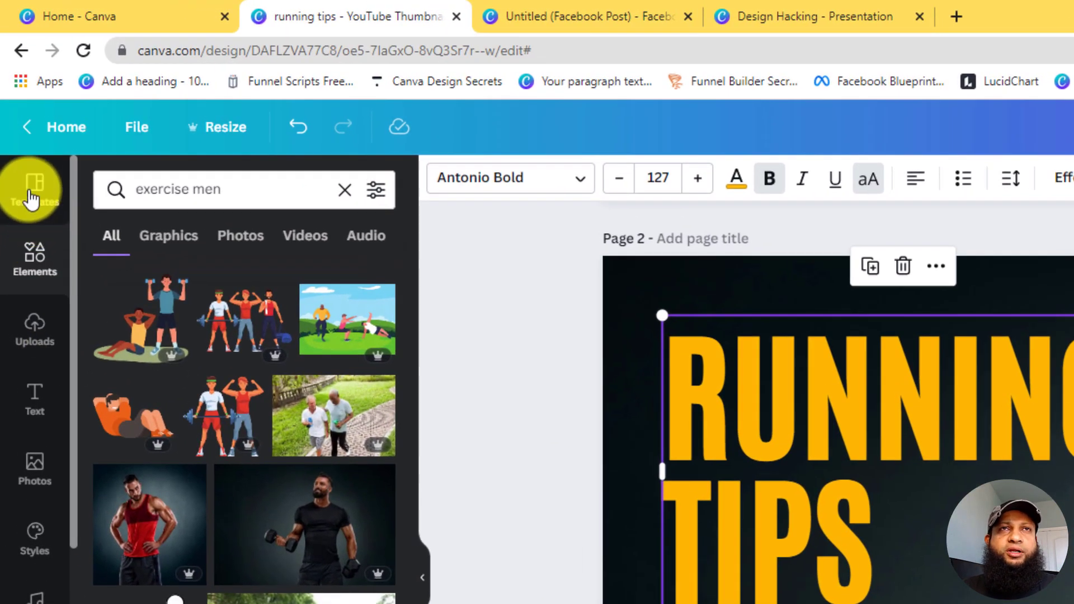
left_click(31, 196)
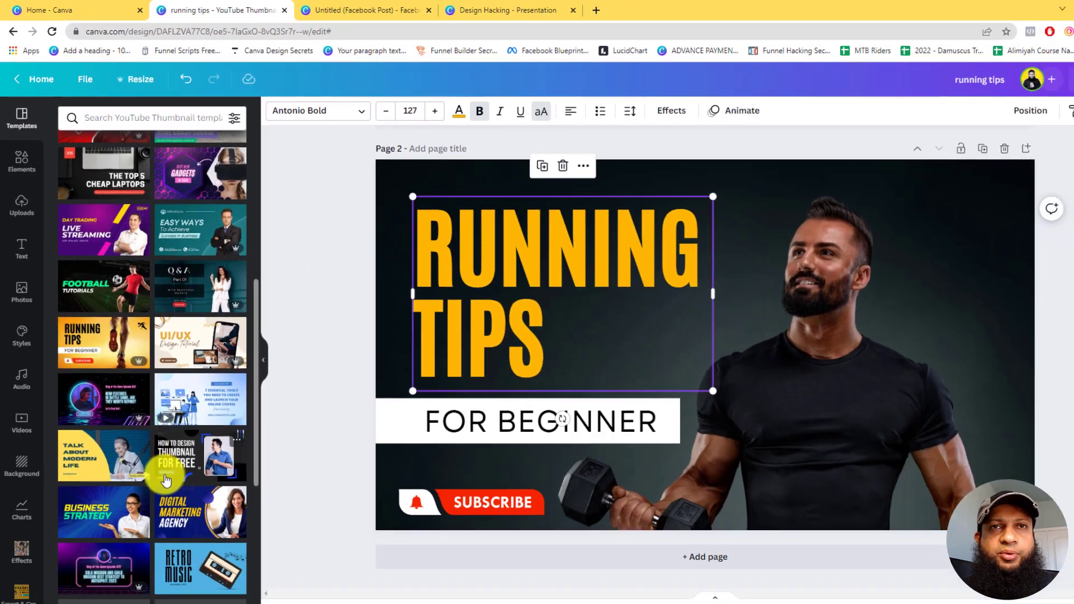
scroll(156, 441, "down", 10)
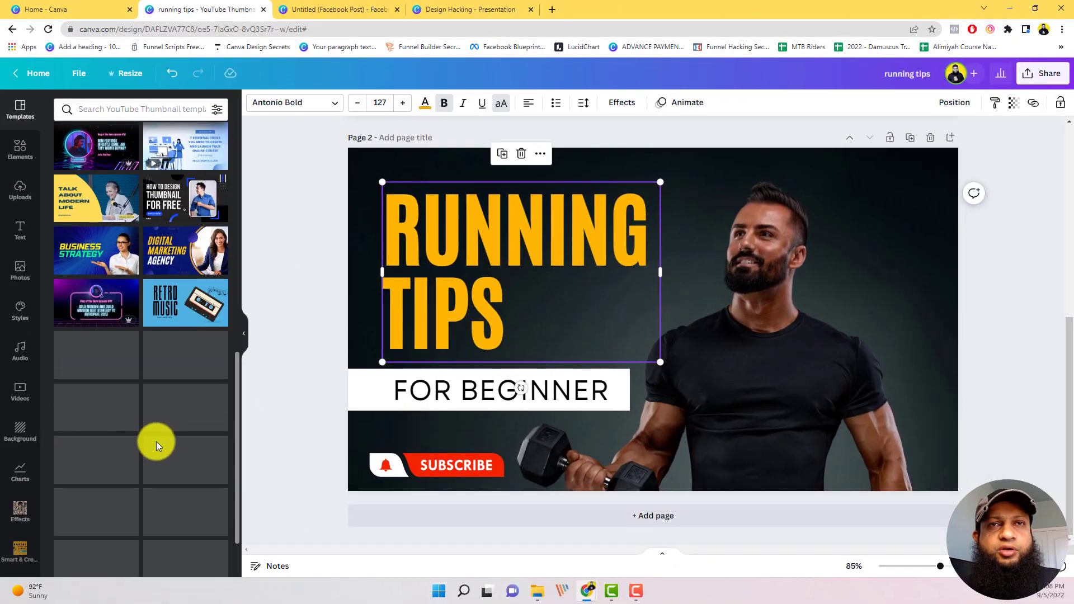
scroll(156, 441, "down", 10)
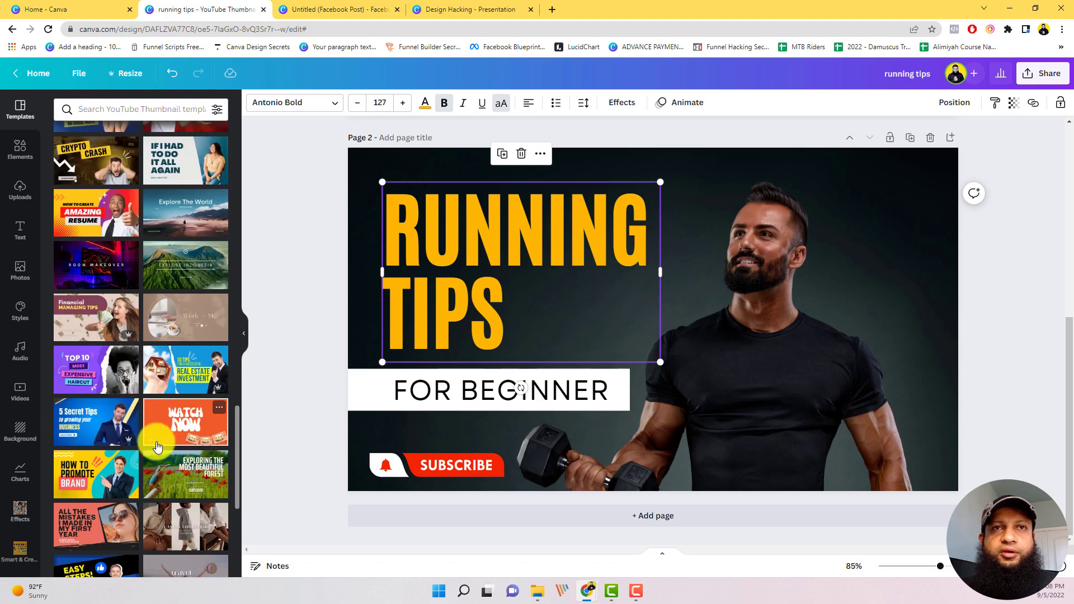
scroll(156, 446, "down", 1)
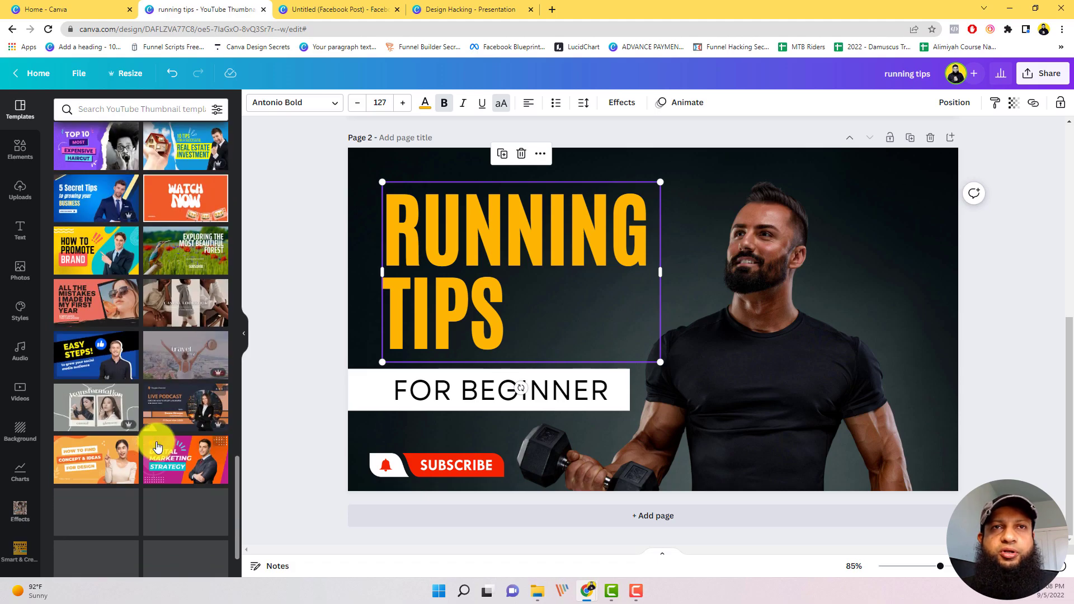
Search the thumbnail templates for organic food and apply the yellow "10 Health Benefits of Cheese" template to page 2.
left_click(148, 108)
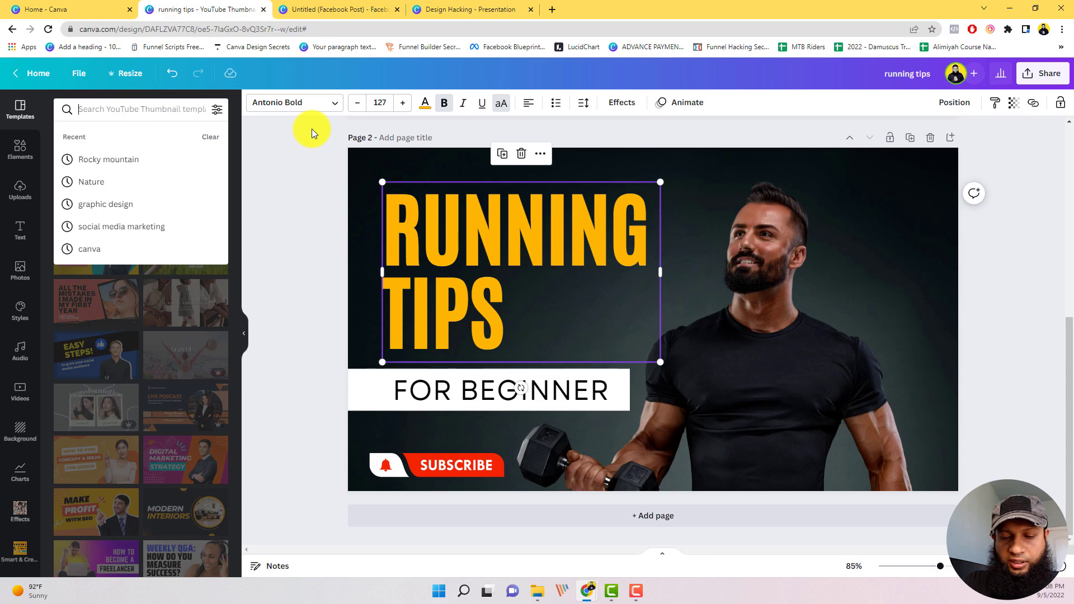
type("orga")
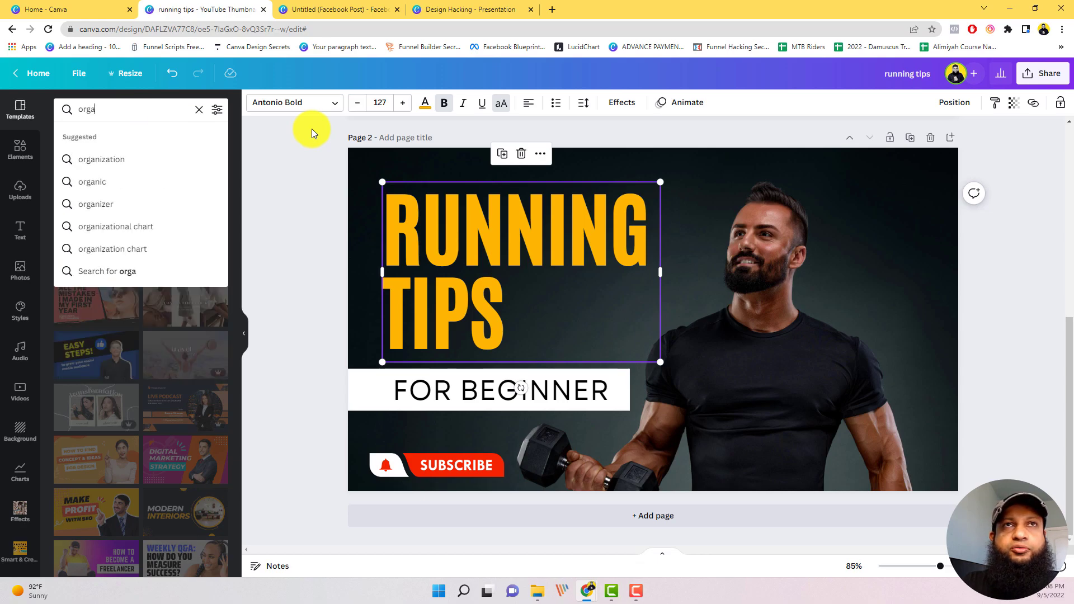
type("nic food")
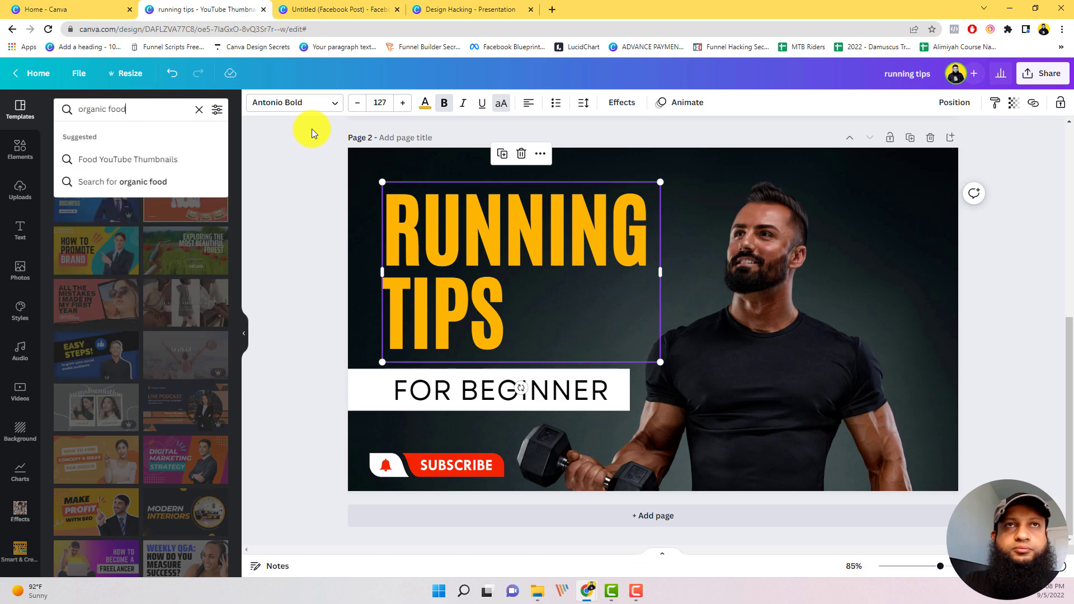
key("Return")
scroll(143, 358, "down", 1)
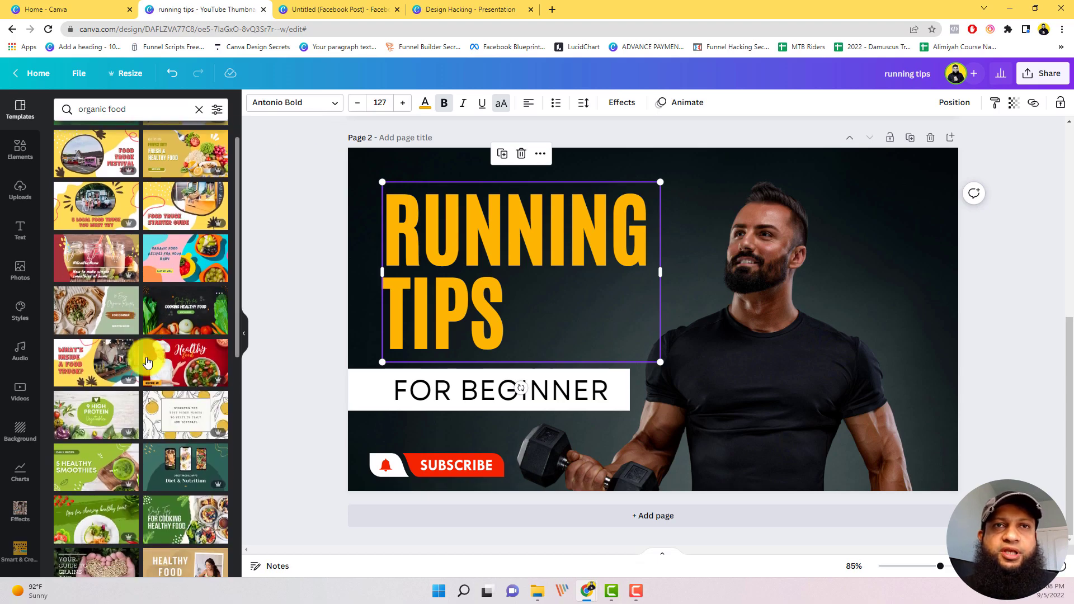
scroll(149, 419, "down", 10)
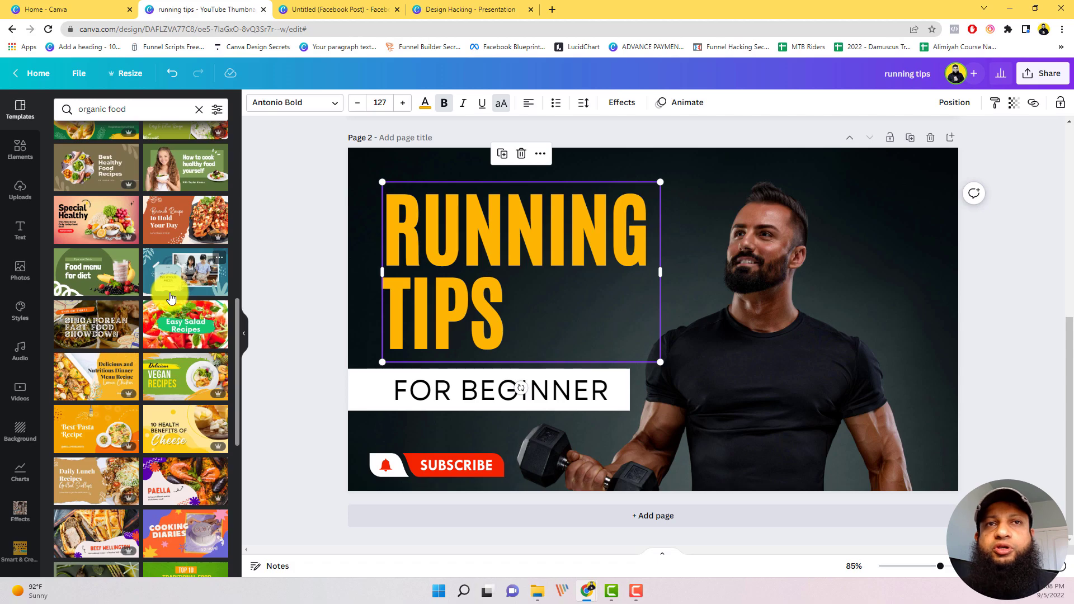
left_click(184, 436)
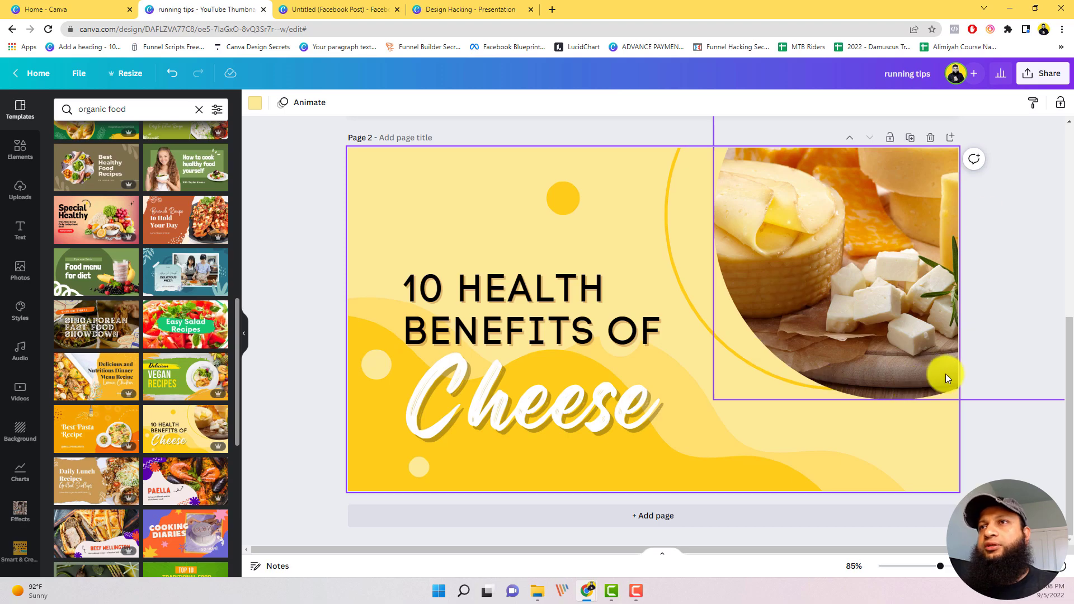
Open the "10 HEALTH BENEFITS OF" heading on page 2 for editing with all of its text selected.
left_click(573, 317)
left_click(573, 317)
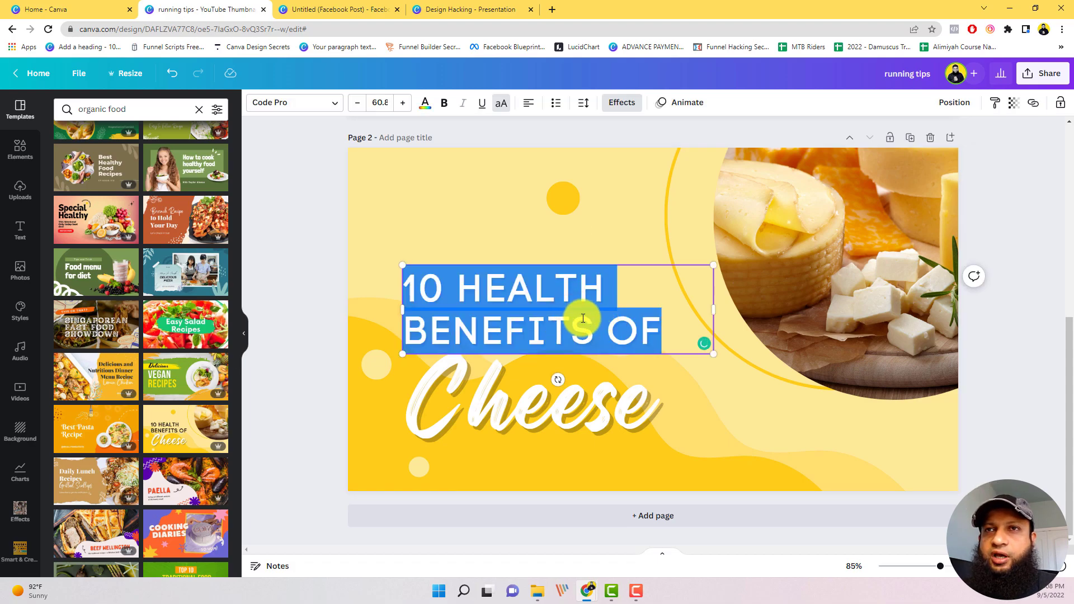